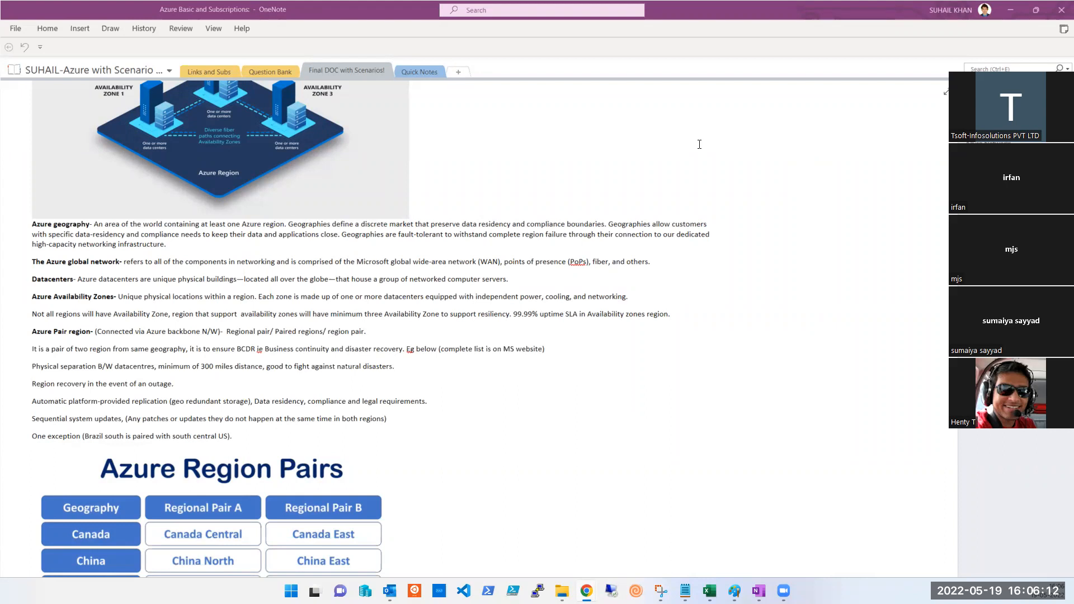
Step: Open the Azure Compute page of the notebook and review its notes down to the Azure VM connection section
left_click(726, 402)
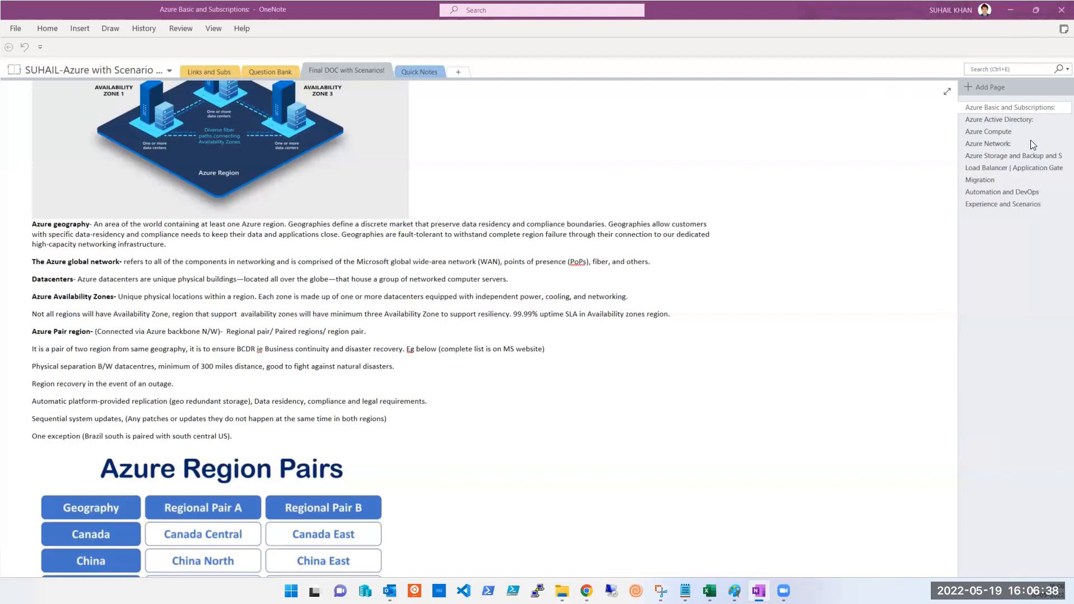
left_click(989, 132)
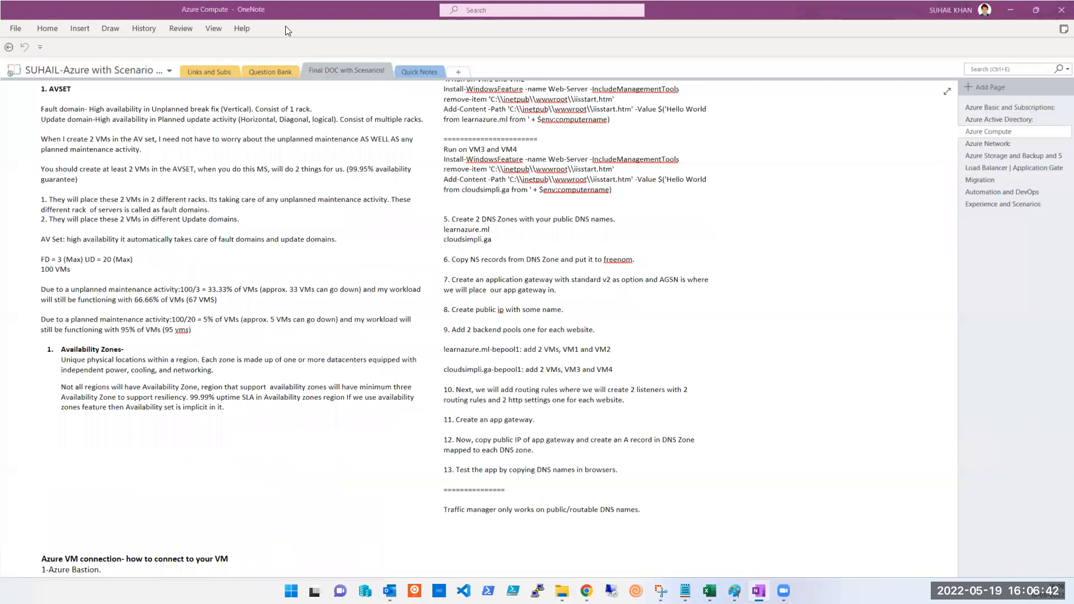
scroll(293, 189, "up", 3)
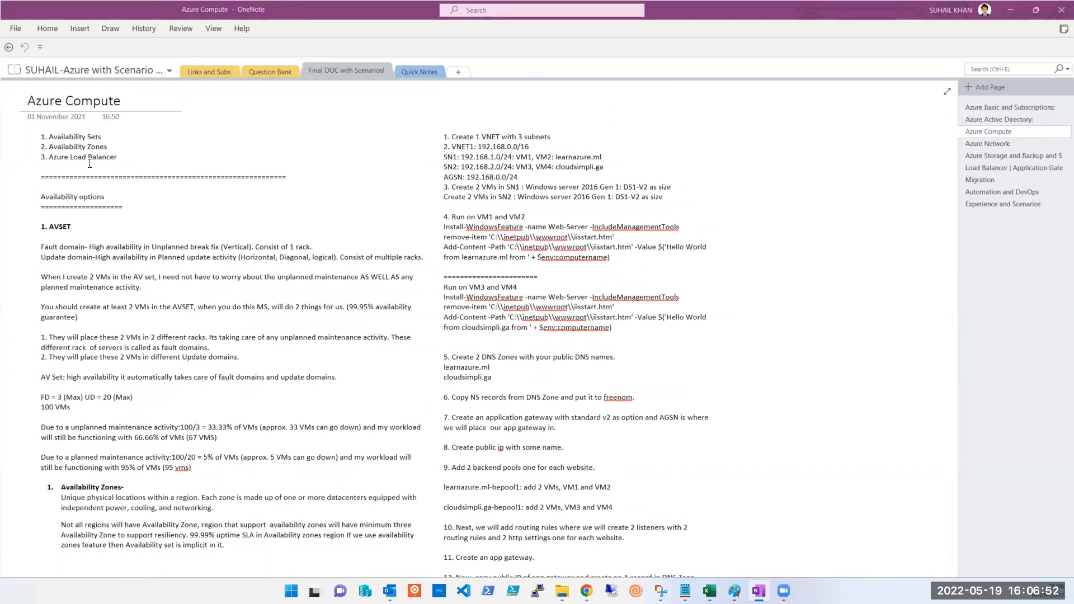
scroll(257, 312, "down", 5)
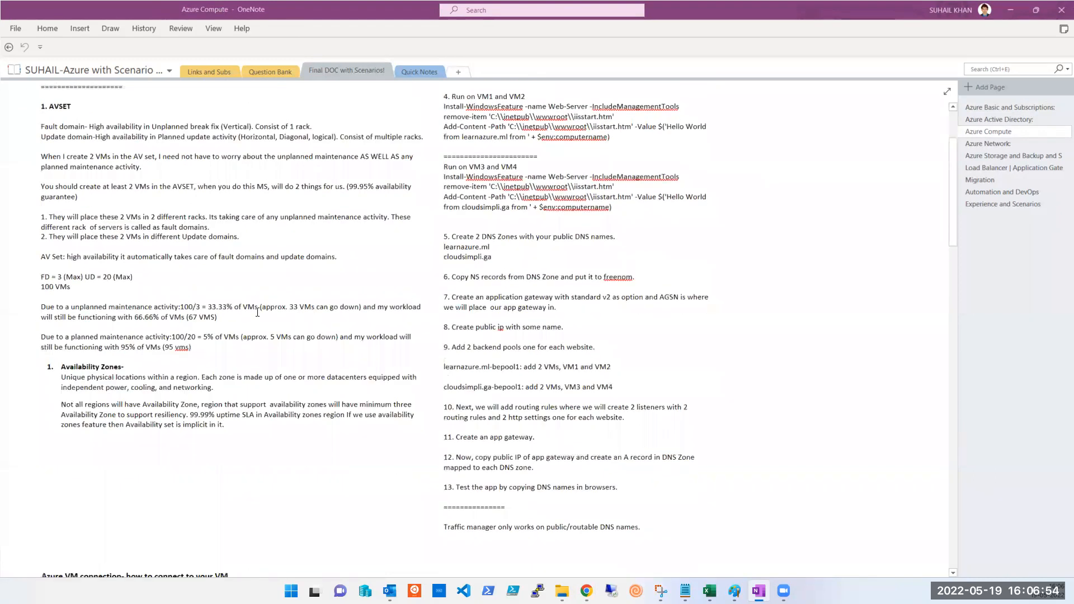
scroll(257, 311, "down", 6)
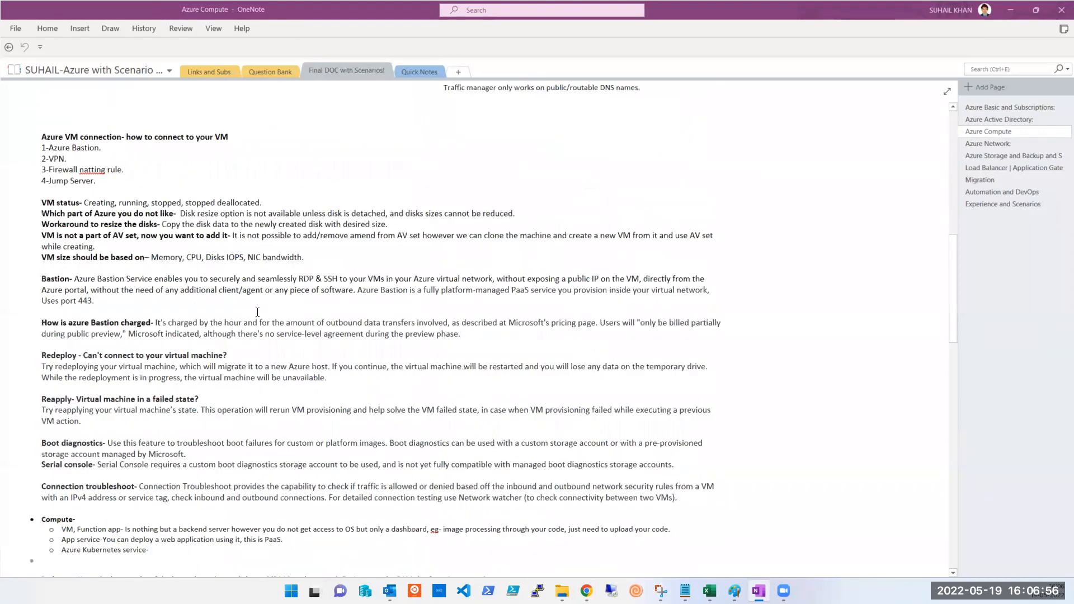
scroll(258, 311, "down", 2)
scroll(257, 312, "up", 1)
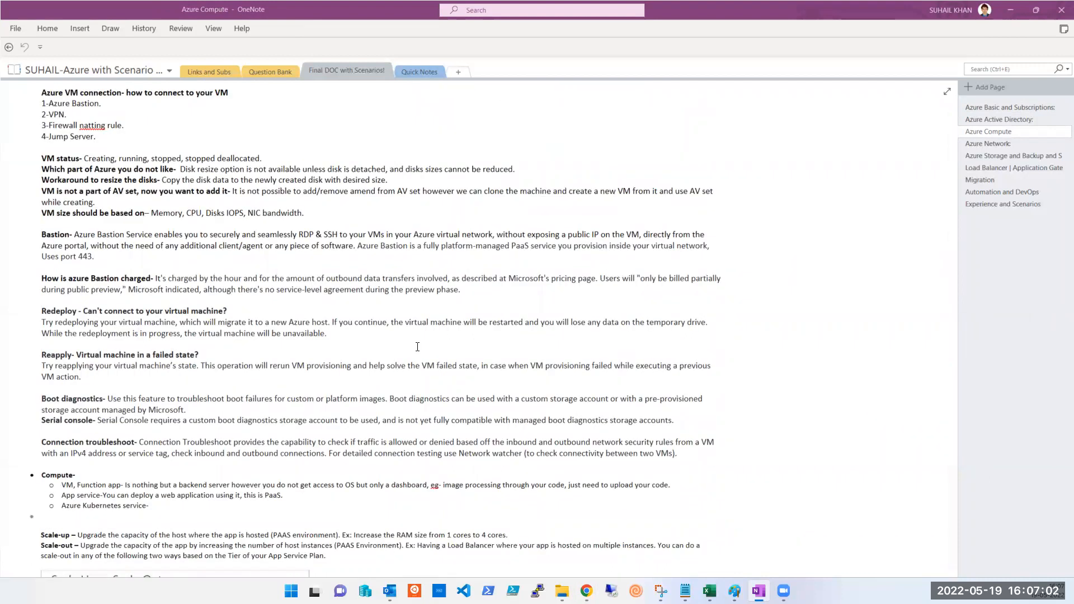
Step: Switch to the Azure portal in Chrome and open the list of all resource groups from its home page
mouse_move(586, 590)
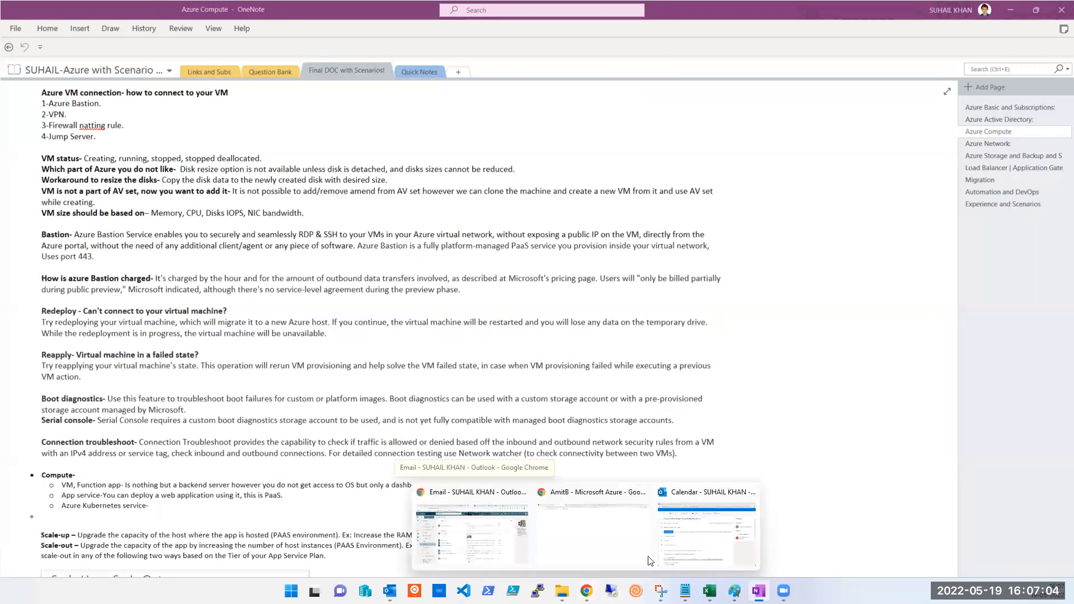
left_click(615, 546)
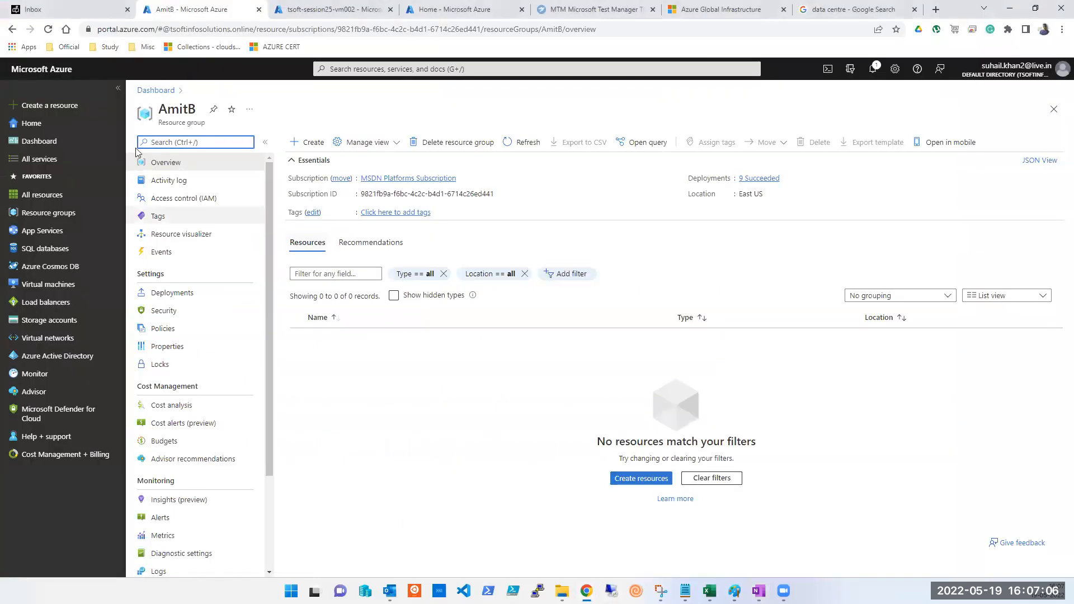
left_click(35, 124)
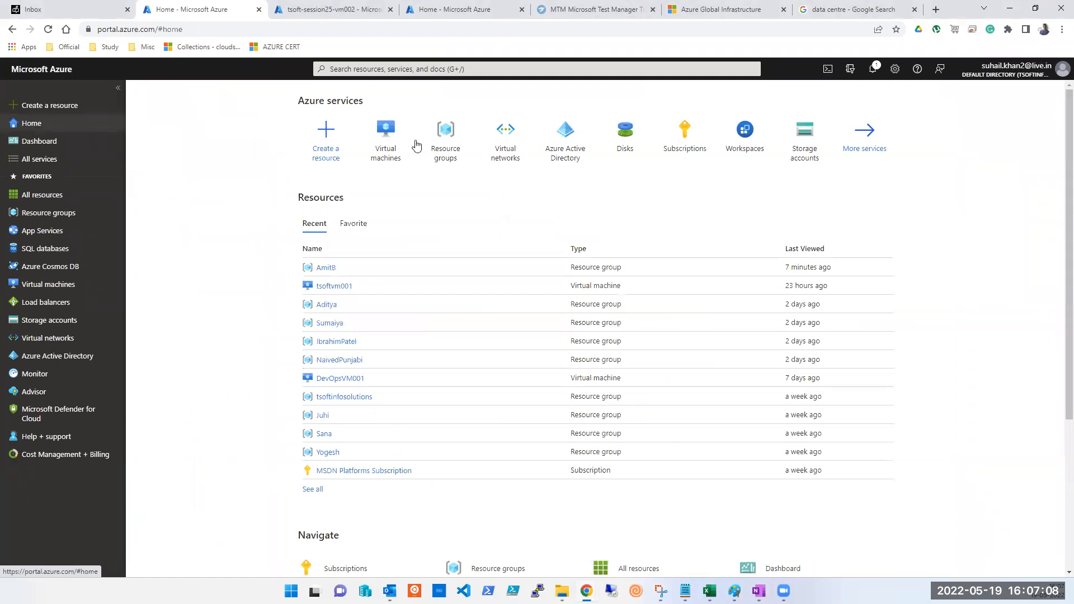
left_click(440, 150)
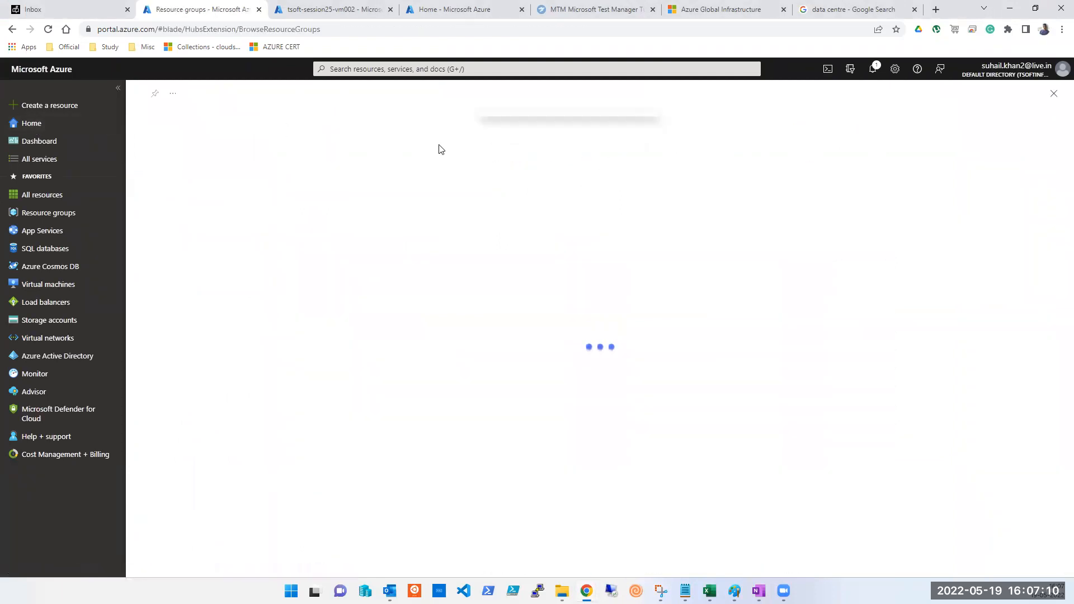
Step: Check the overview pages of several trainees' resource groups for any existing resources and deployments
left_click(175, 241)
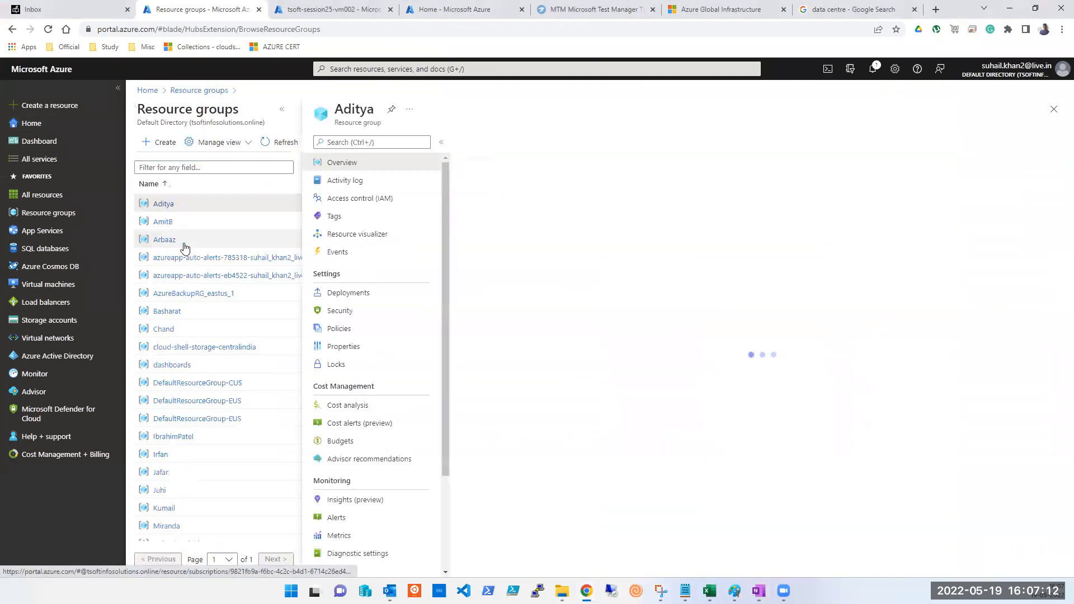
left_click(166, 222)
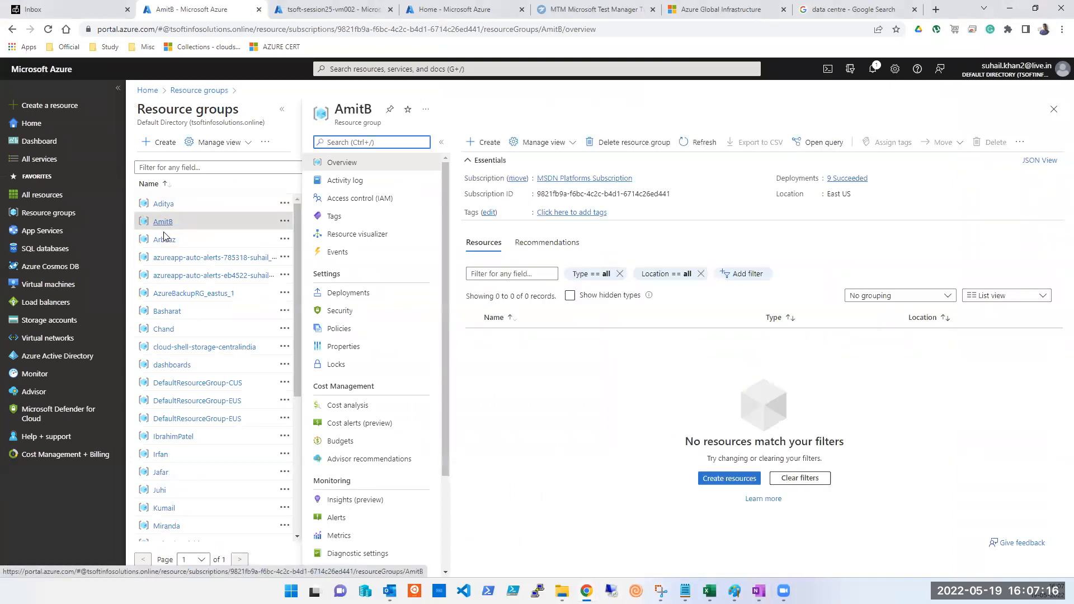
left_click(161, 474)
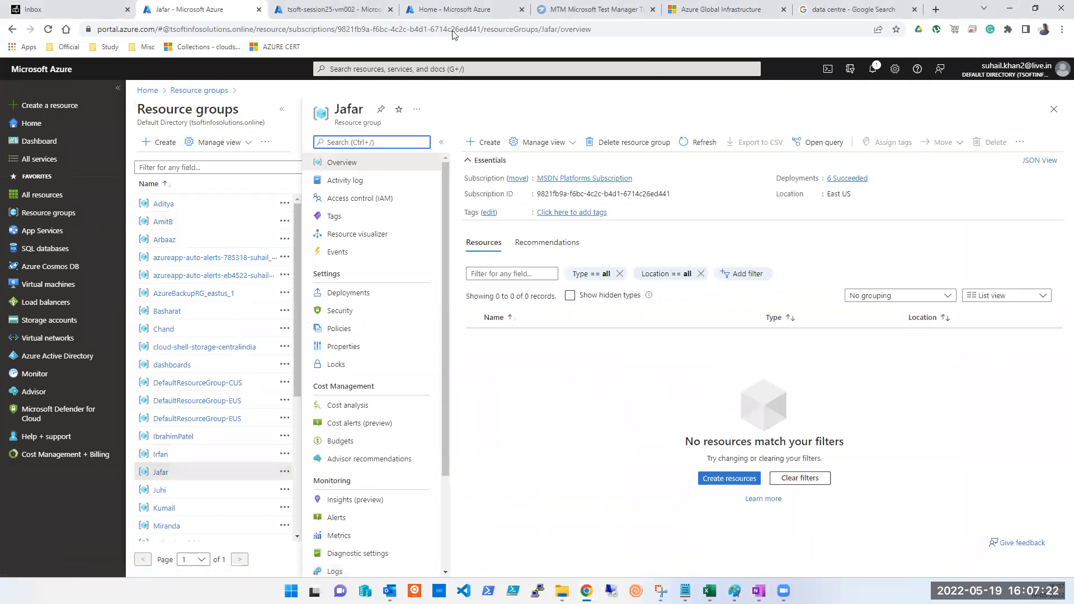
left_click(160, 490)
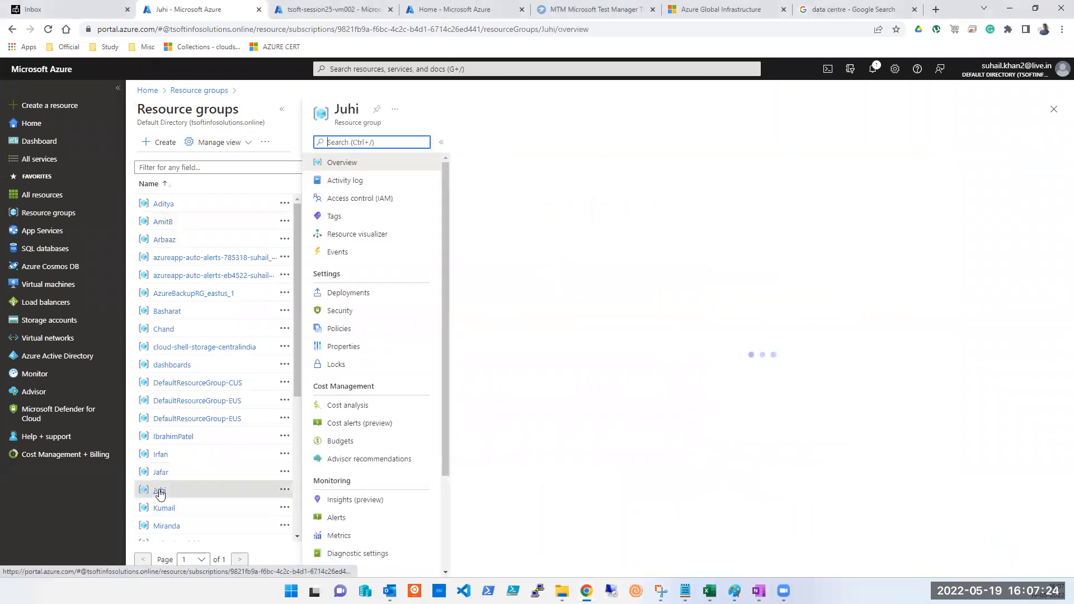
scroll(159, 492, "down", 1)
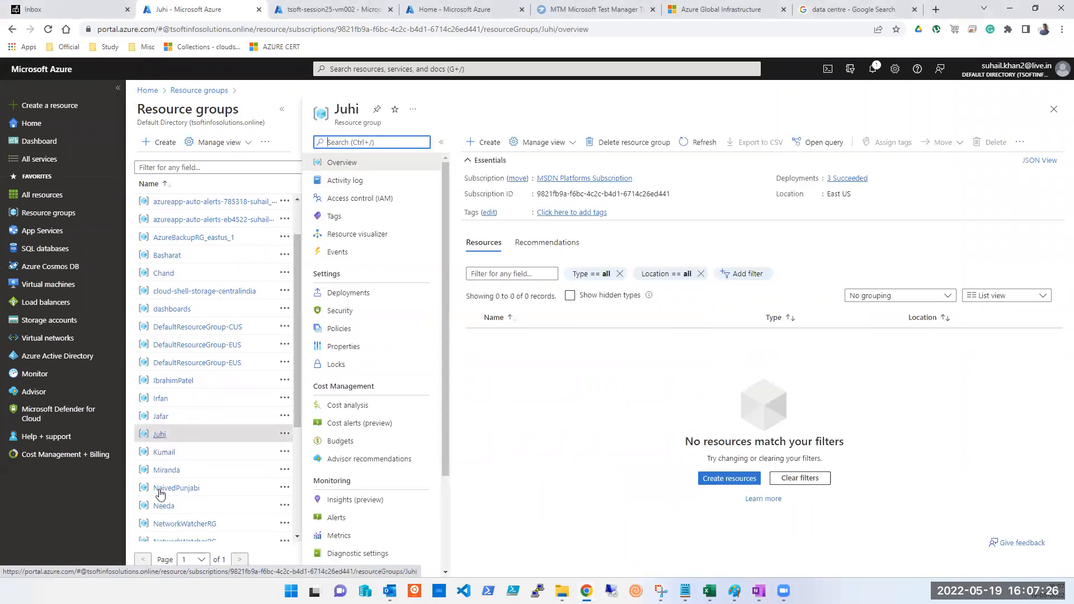
left_click(163, 471)
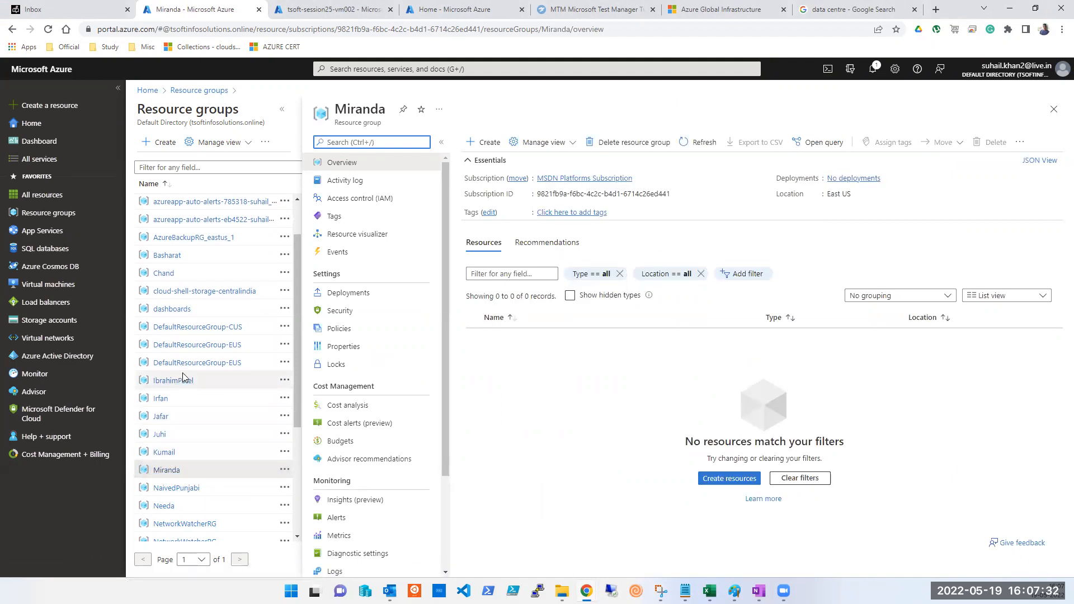
scroll(180, 347, "down", 2)
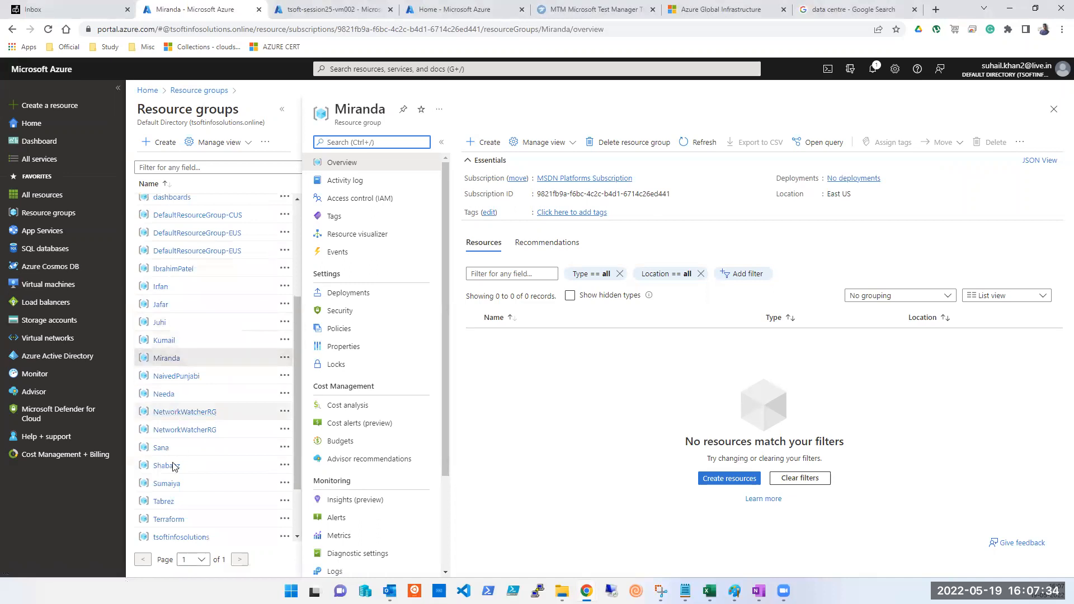
scroll(165, 496, "up", 2)
scroll(164, 494, "down", 2)
left_click(162, 486)
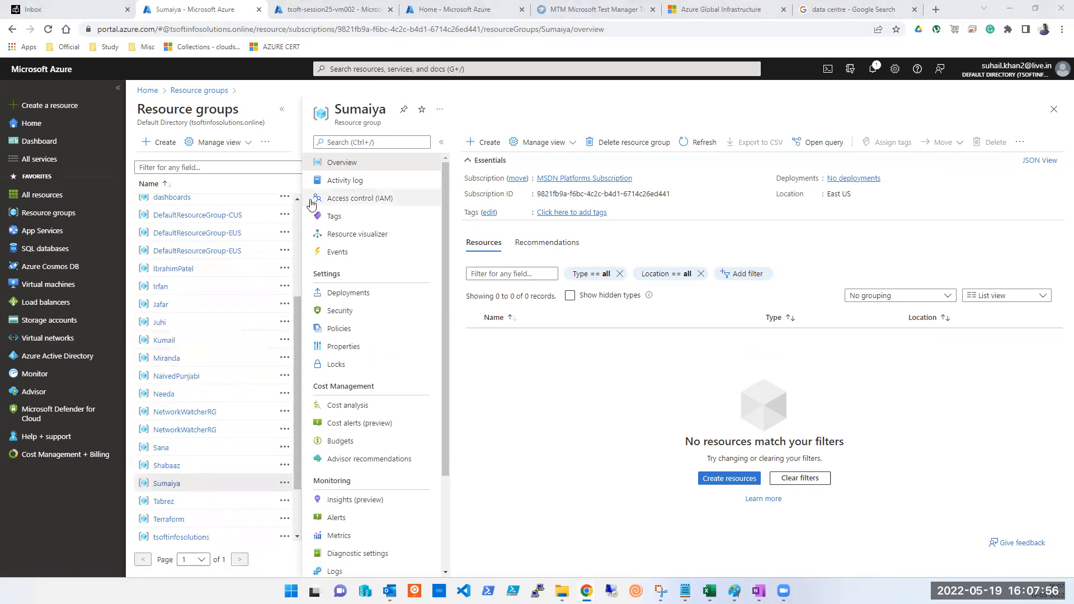
Step: Check the portal notifications and the activity logs of two trainees' resource groups
left_click(329, 182)
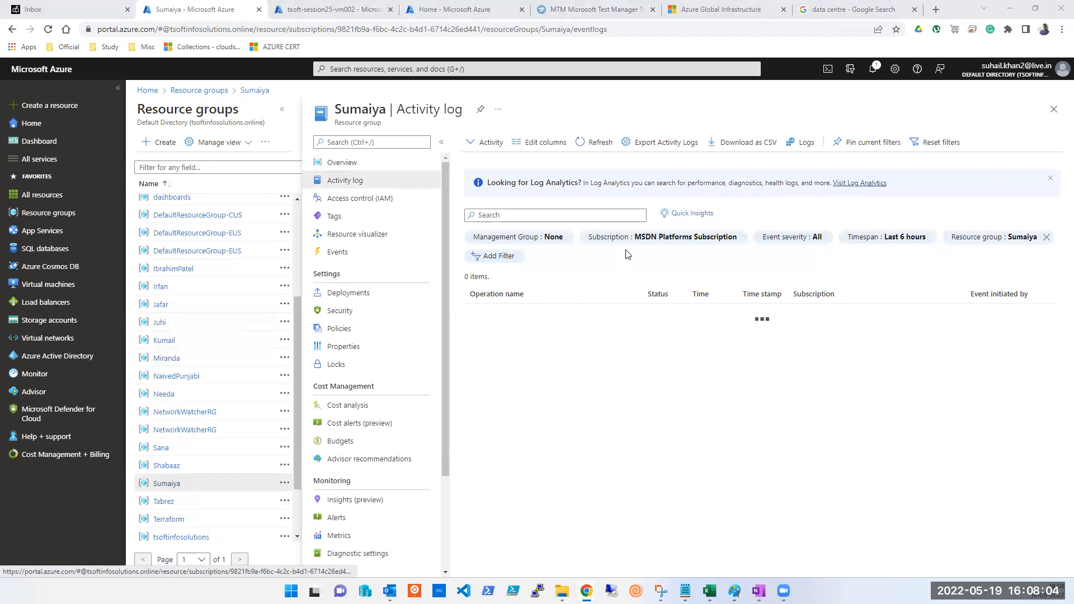
left_click(873, 73)
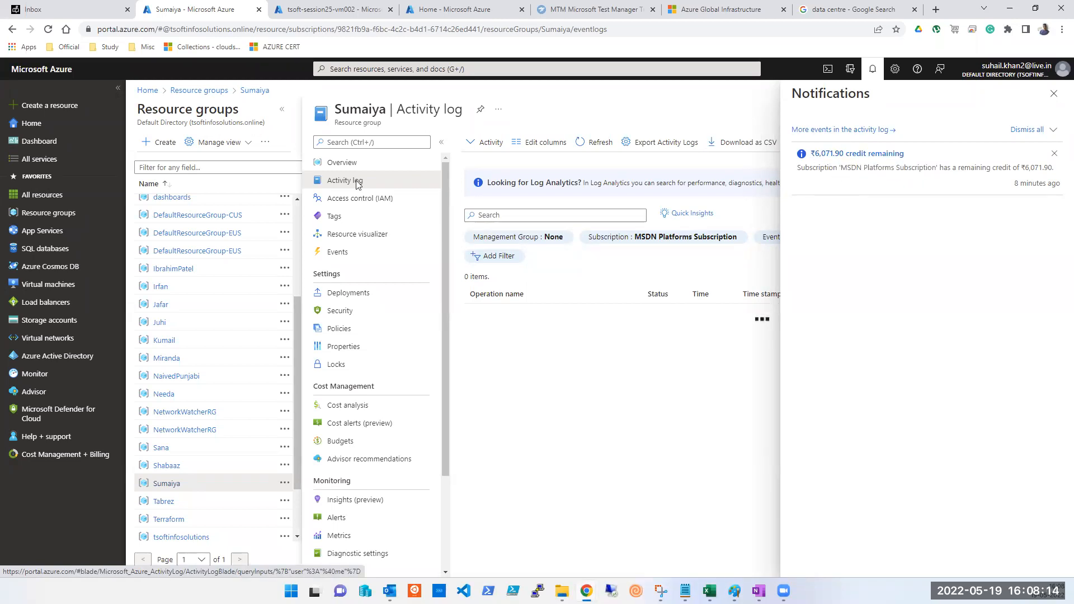
scroll(186, 274, "up", 3)
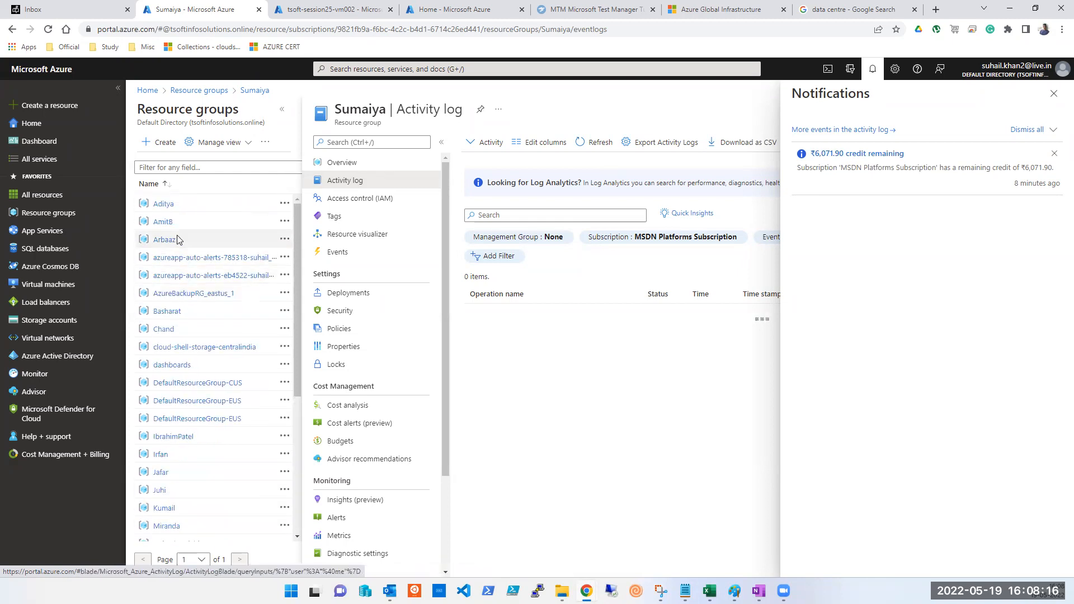
left_click(164, 222)
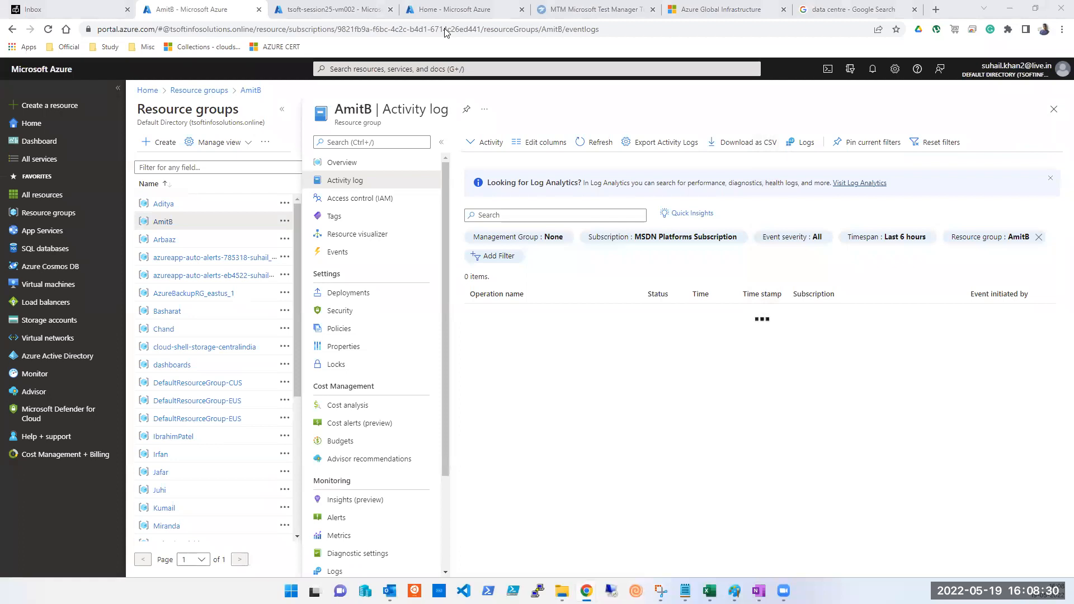
Step: View the list of all resources across the subscriptions and return to the portal home page
mouse_move(38, 195)
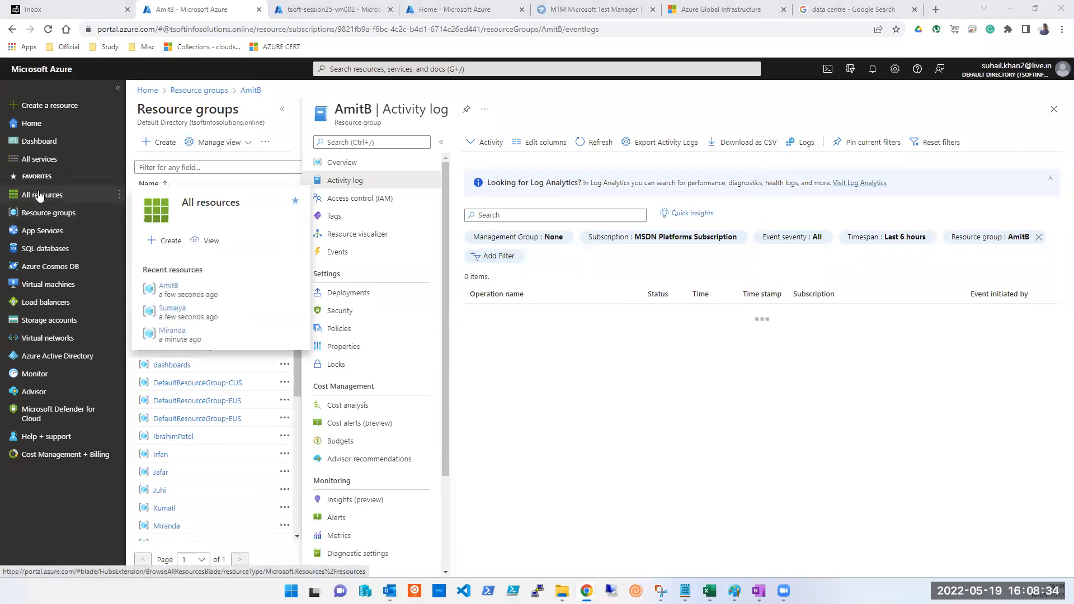
left_click(38, 195)
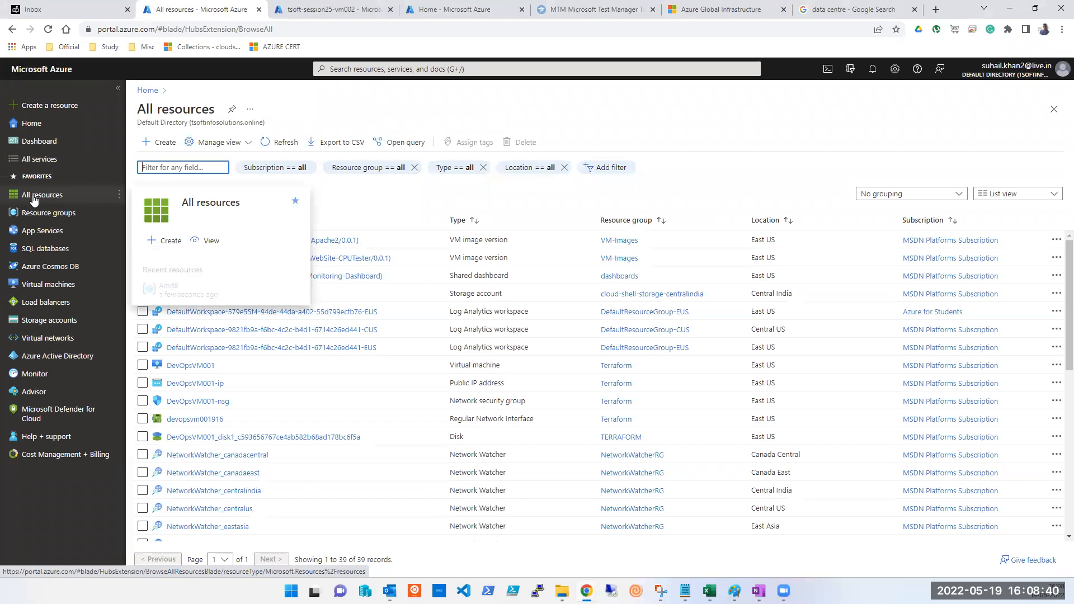
left_click(32, 124)
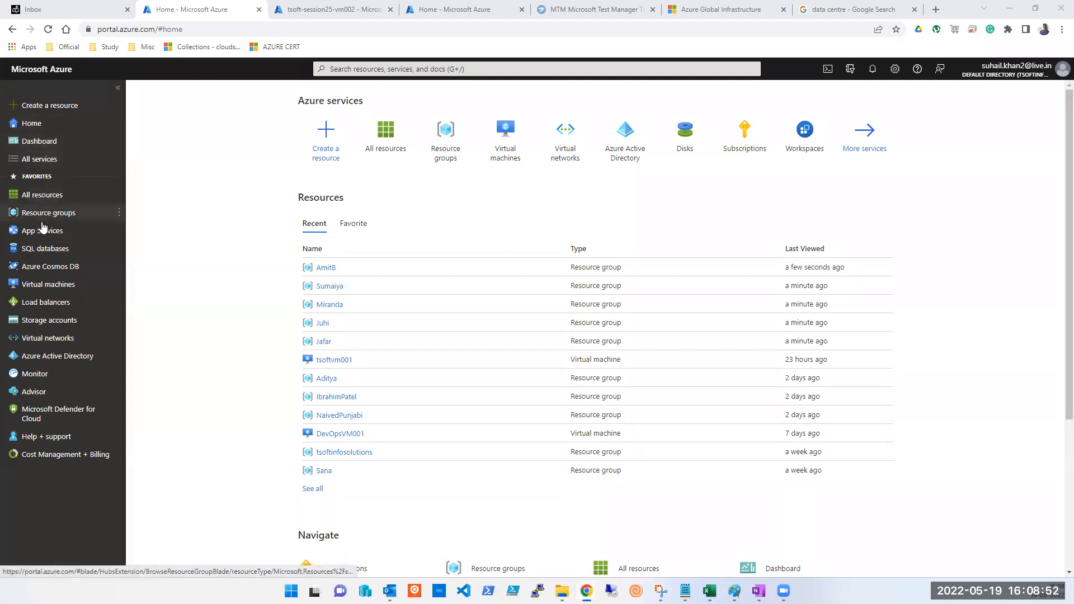
Step: Collapse the portal's navigation menu to its icons, preview the All resources shortcut and expand the menu again
left_click(118, 88)
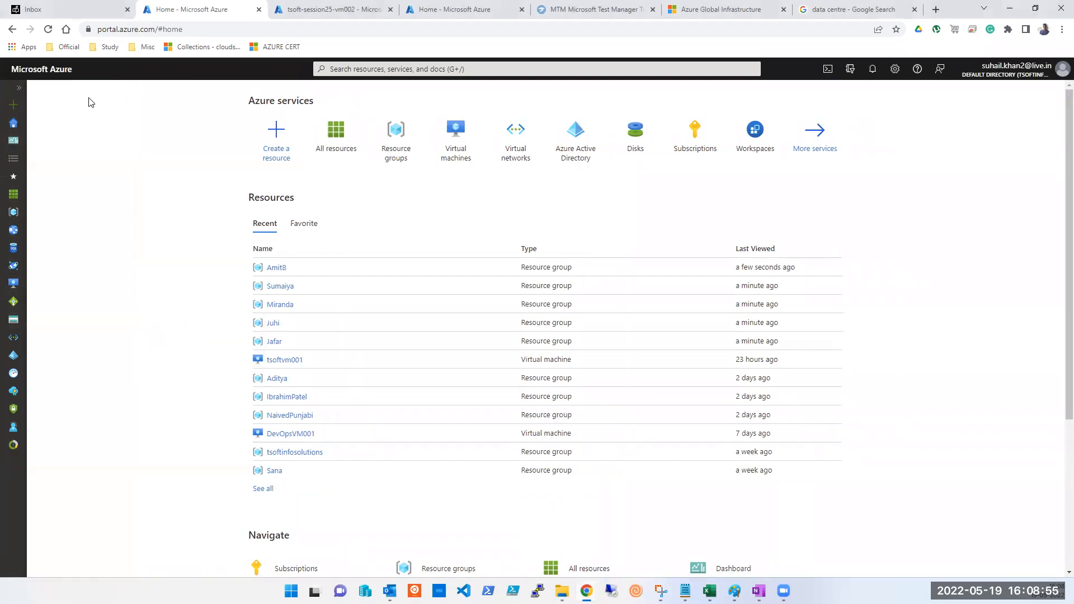
left_click(18, 91)
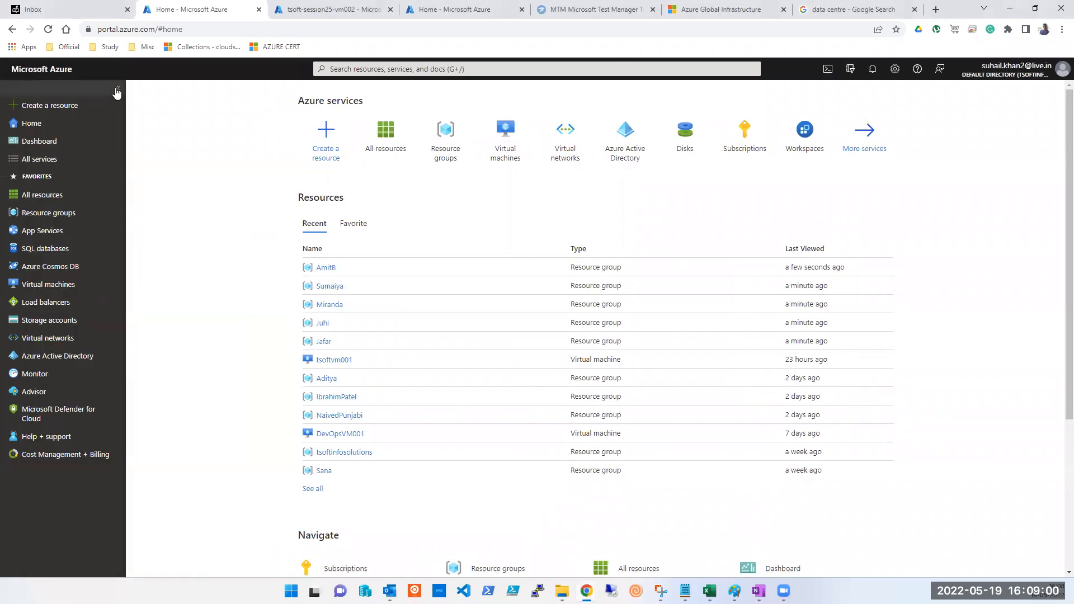
left_click(117, 90)
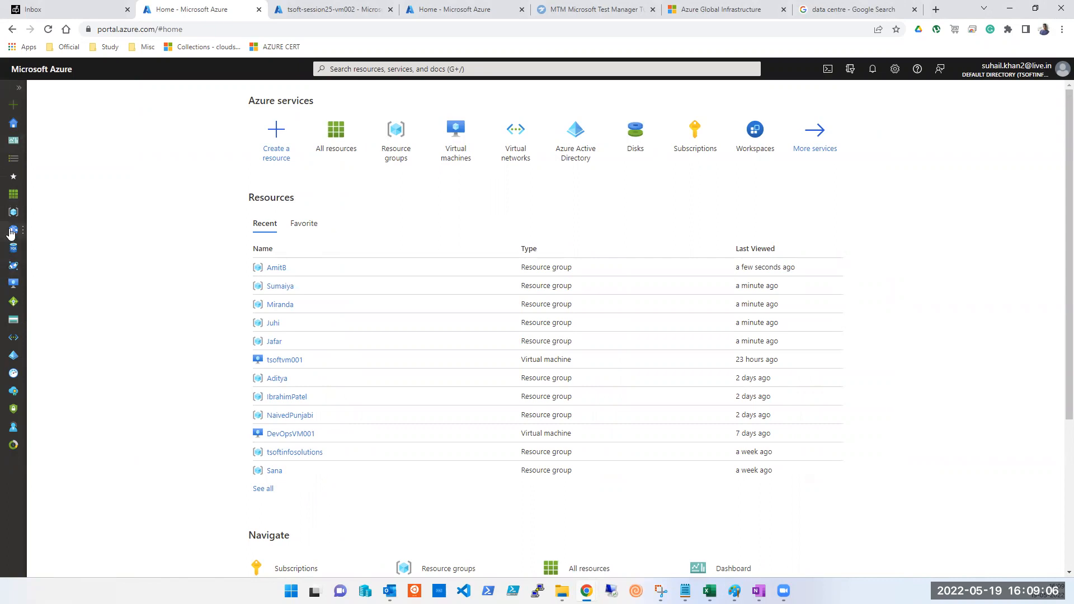
mouse_move(14, 198)
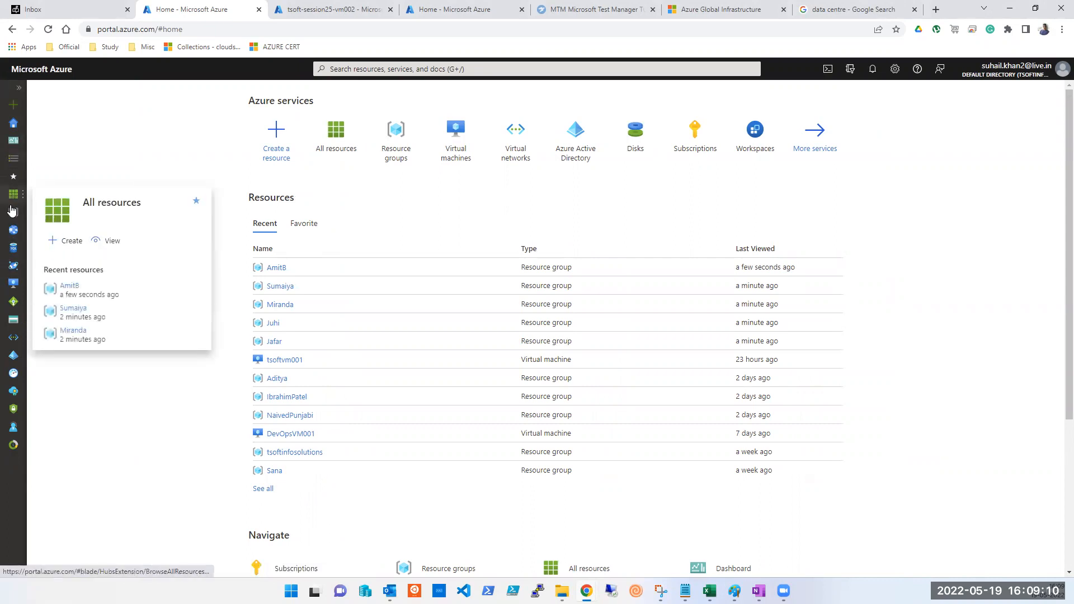
left_click(19, 88)
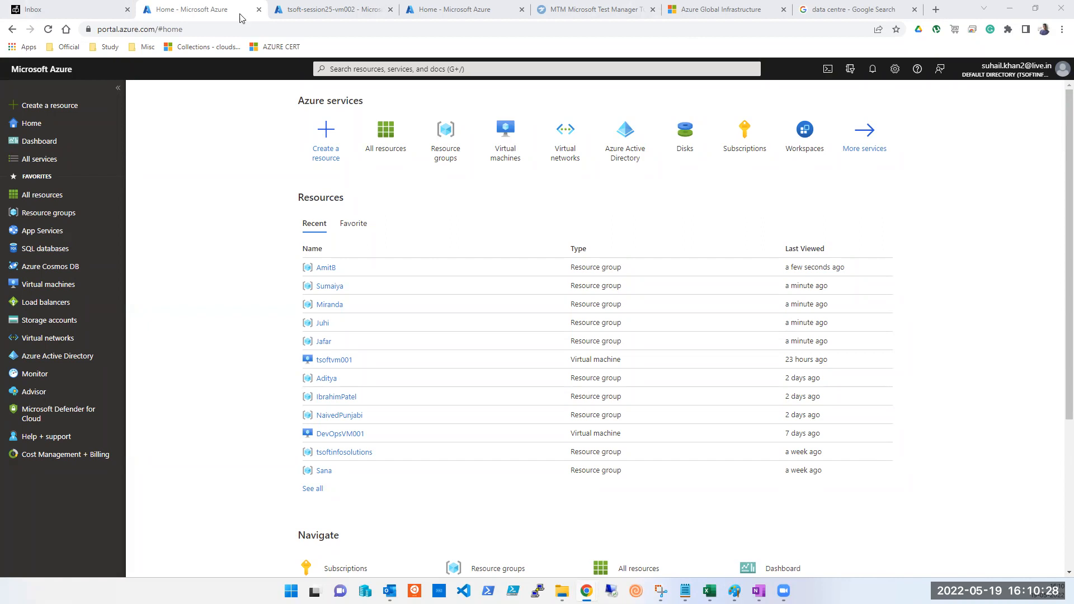
Step: View the list of subscriptions in the directory and return to the portal home page
mouse_move(42, 197)
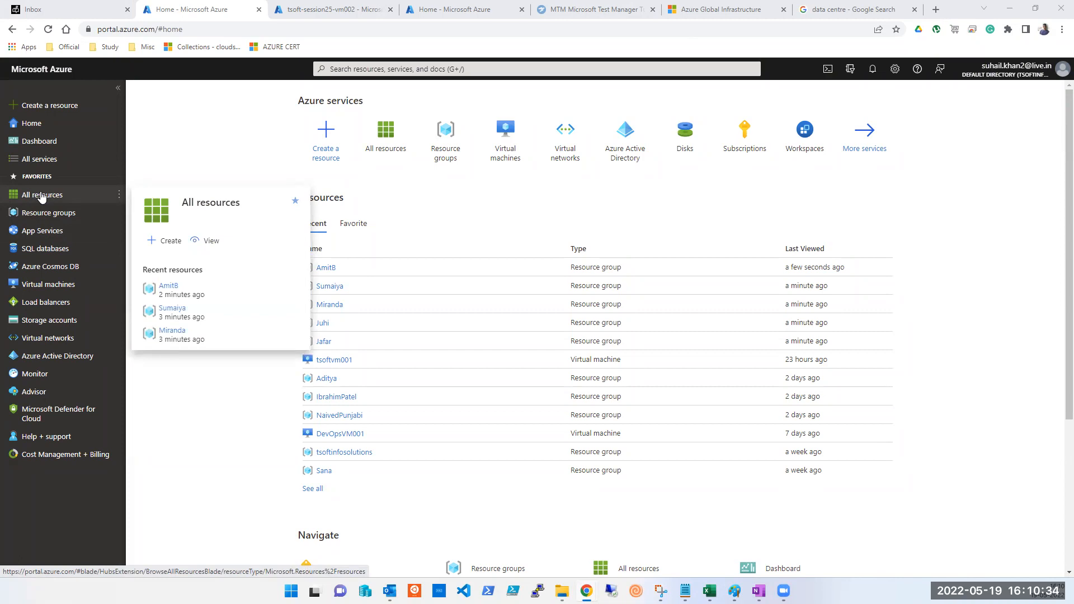
left_click(739, 134)
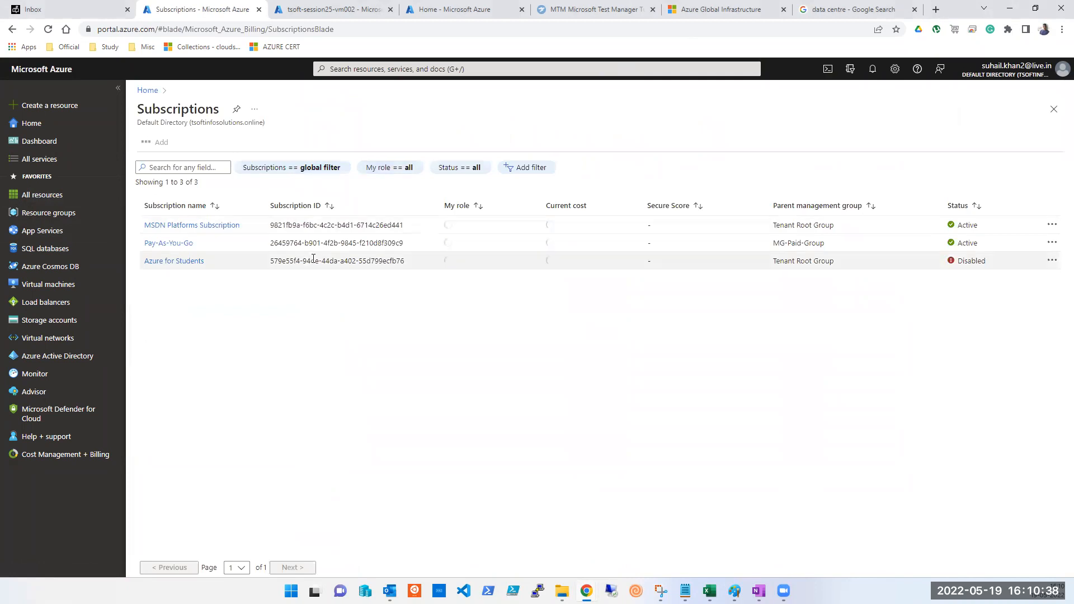
left_click(31, 123)
left_click(295, 25)
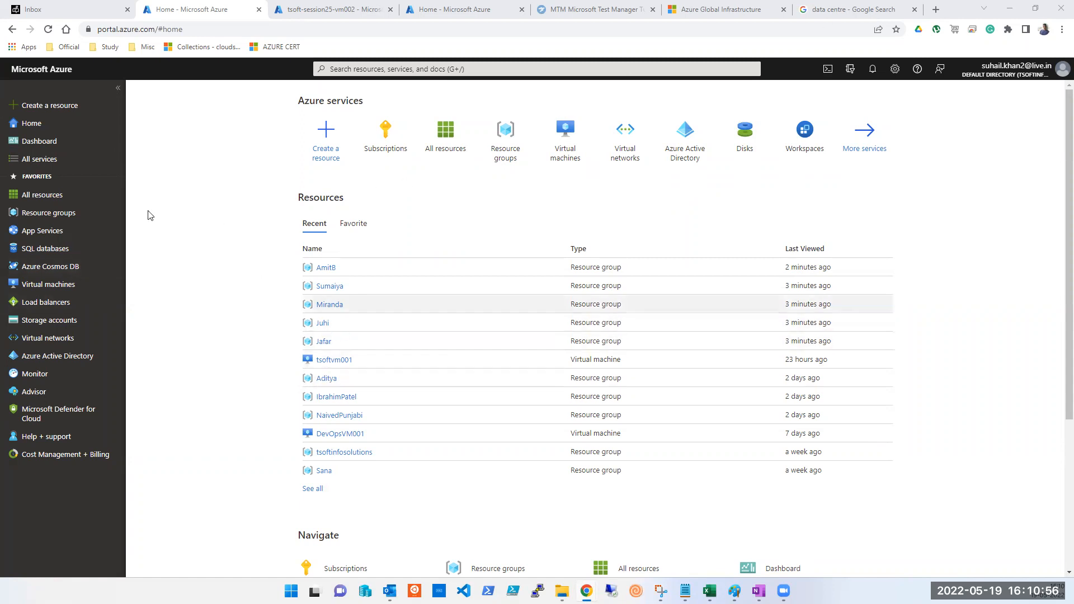
Step: Browse the full catalogue of Azure services and narrow it to the Compute category
left_click(34, 161)
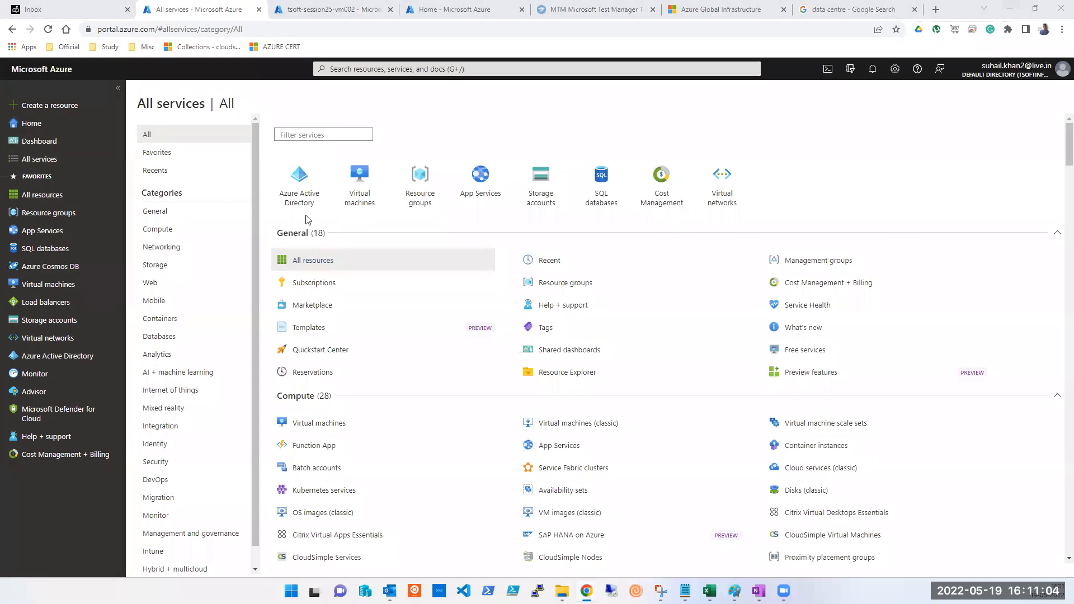
left_click(157, 233)
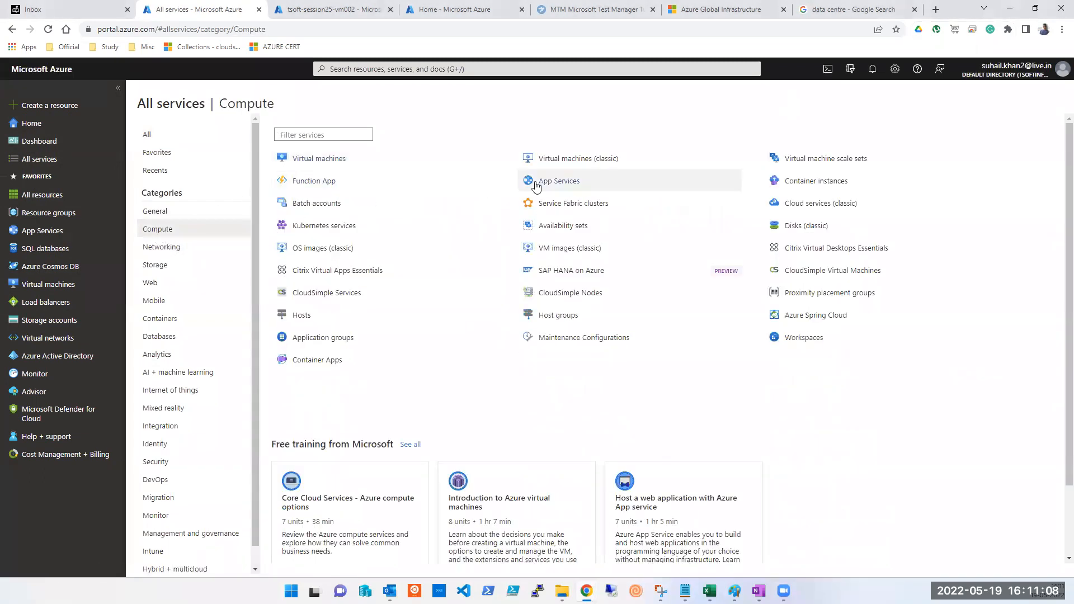
Step: Preview the descriptions of several Compute services, including Virtual machine scale sets, and open the Availability sets list
mouse_move(535, 186)
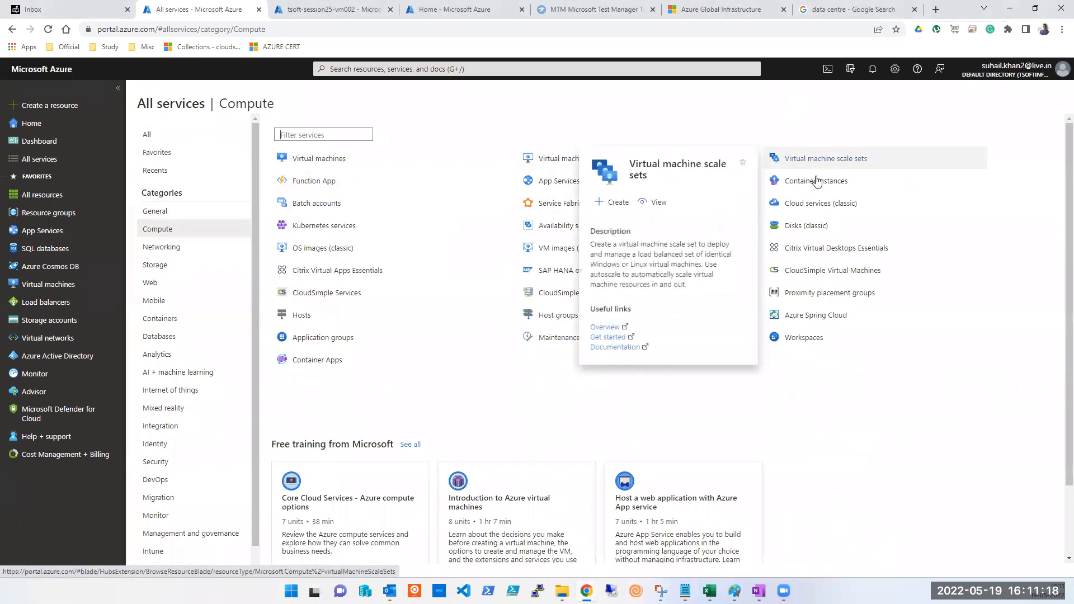
mouse_move(791, 230)
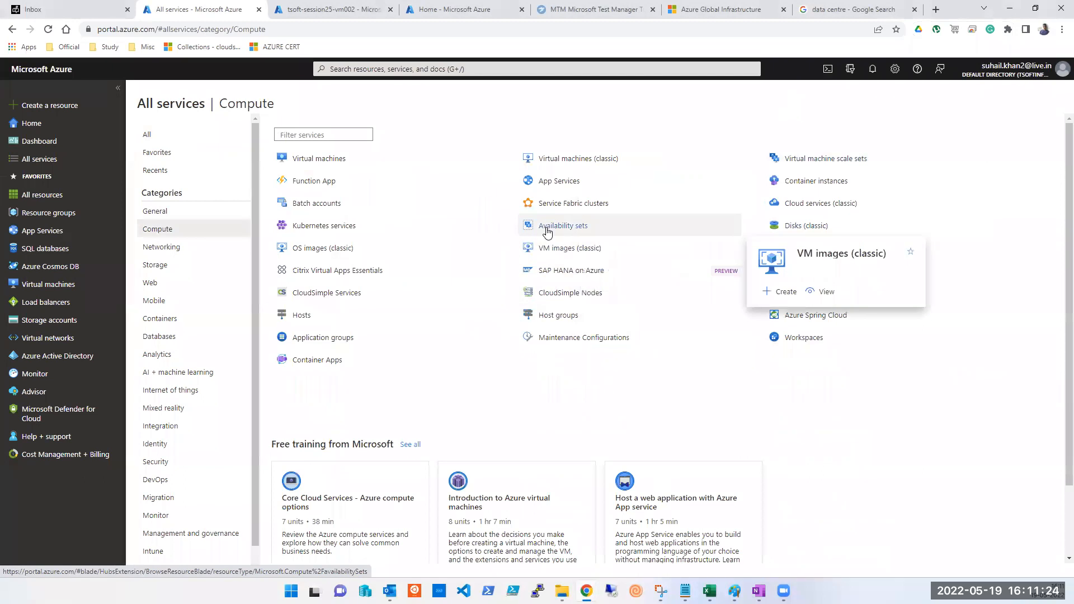
mouse_move(547, 231)
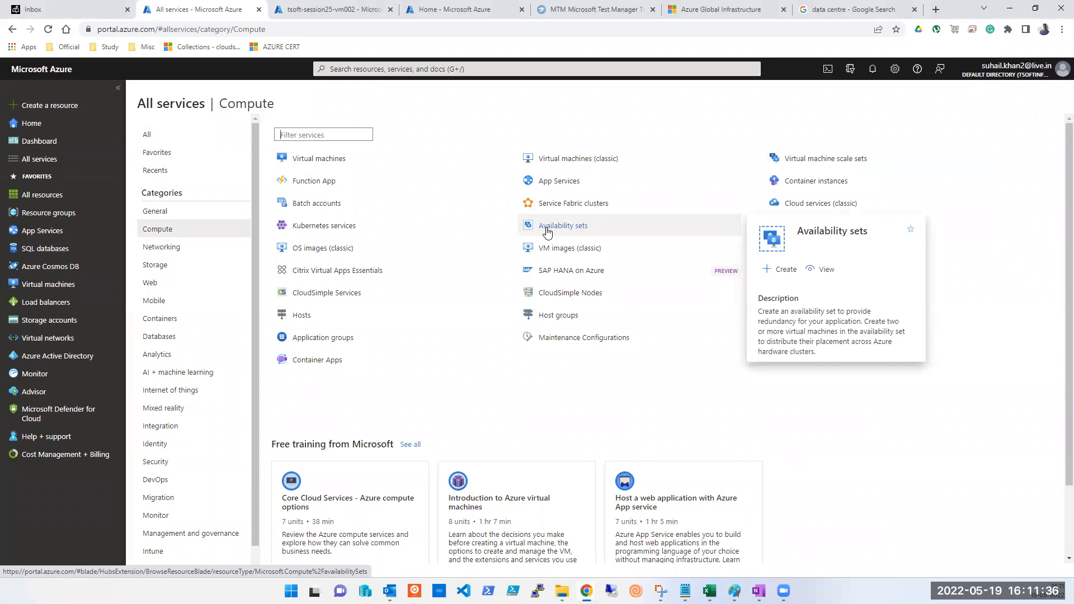
left_click(547, 230)
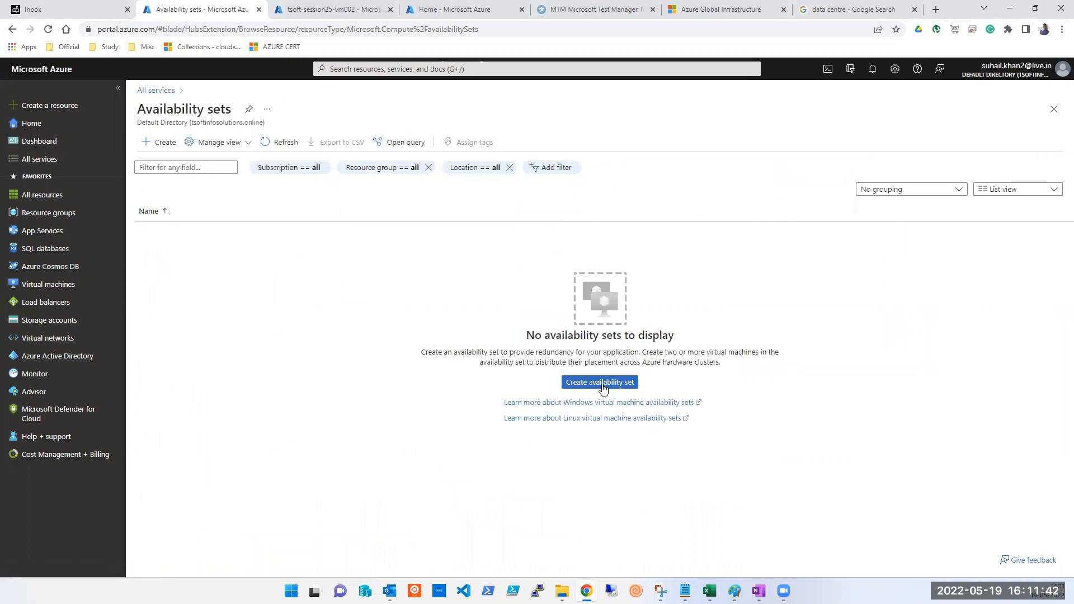
Step: Start creating an availability set under the MSDN Platforms Subscription and discard the unsaved form
left_click(601, 382)
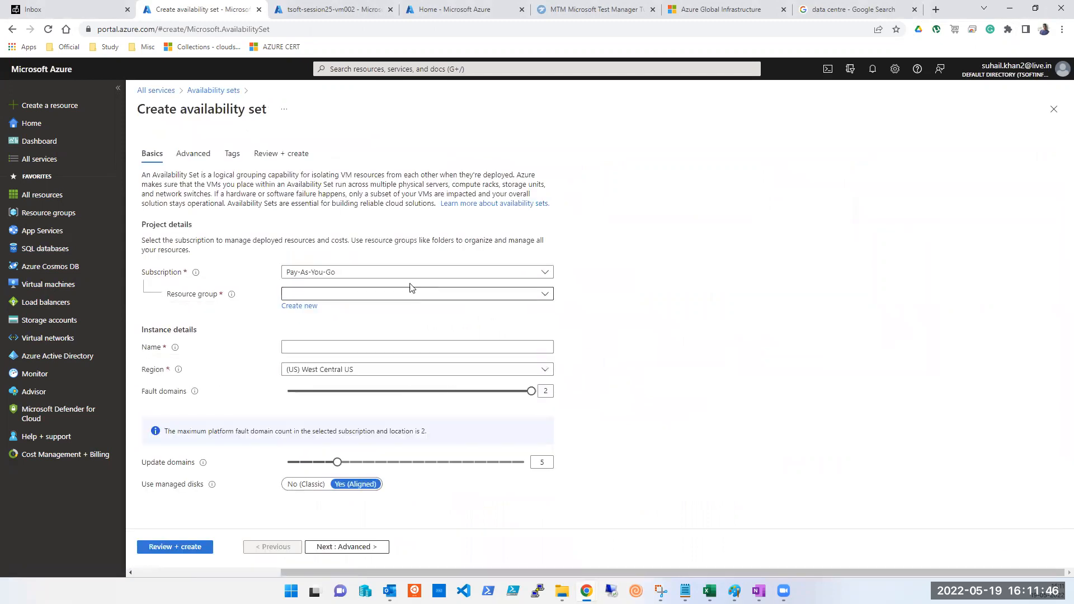
left_click(407, 274)
left_click(338, 328)
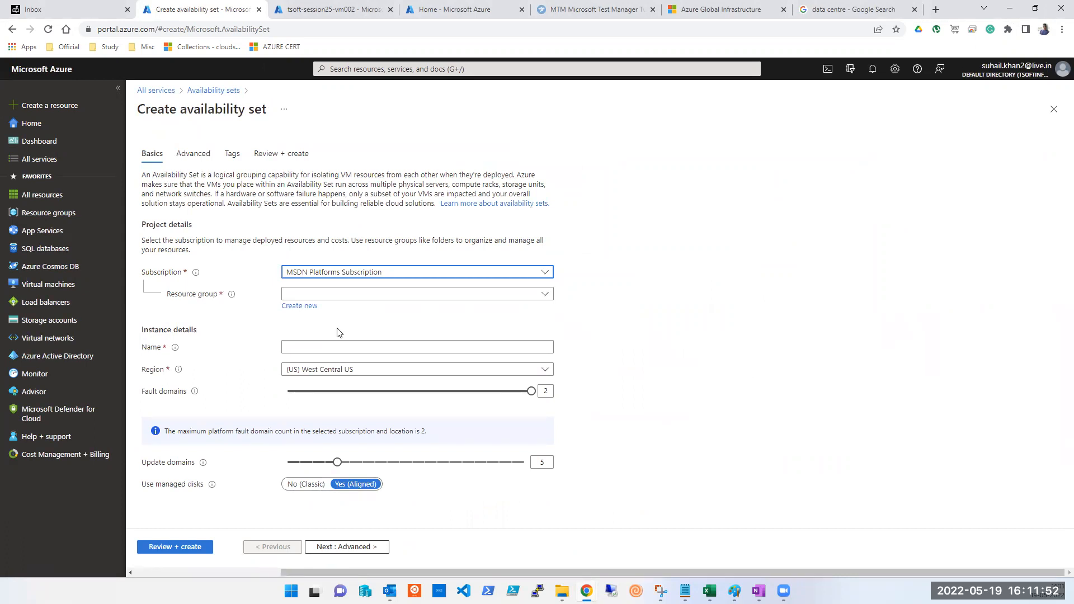
left_click(547, 73)
left_click(247, 3)
left_click(291, 25)
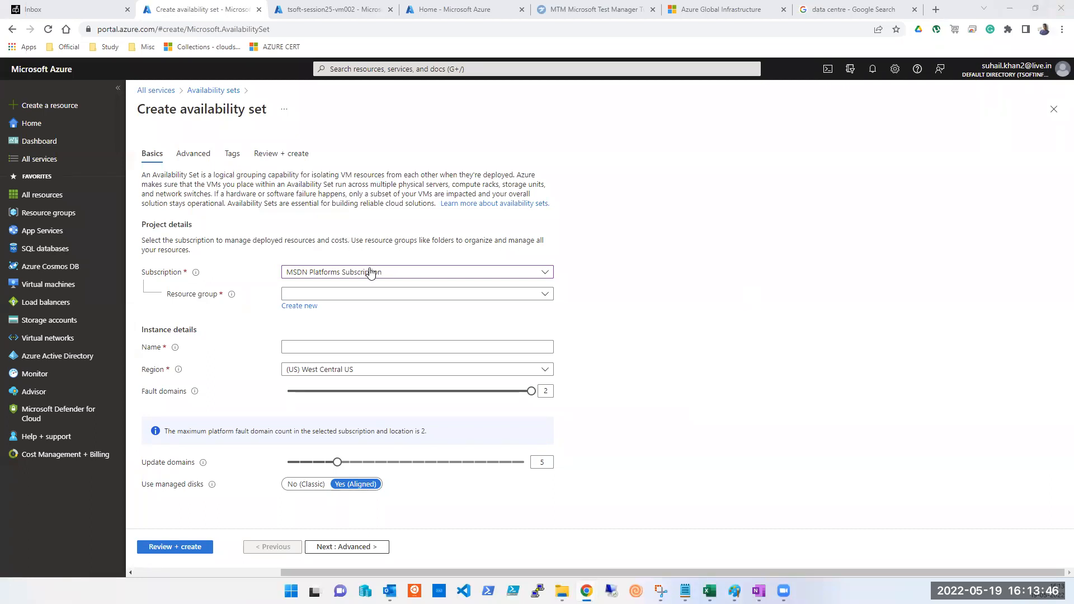
left_click(1054, 109)
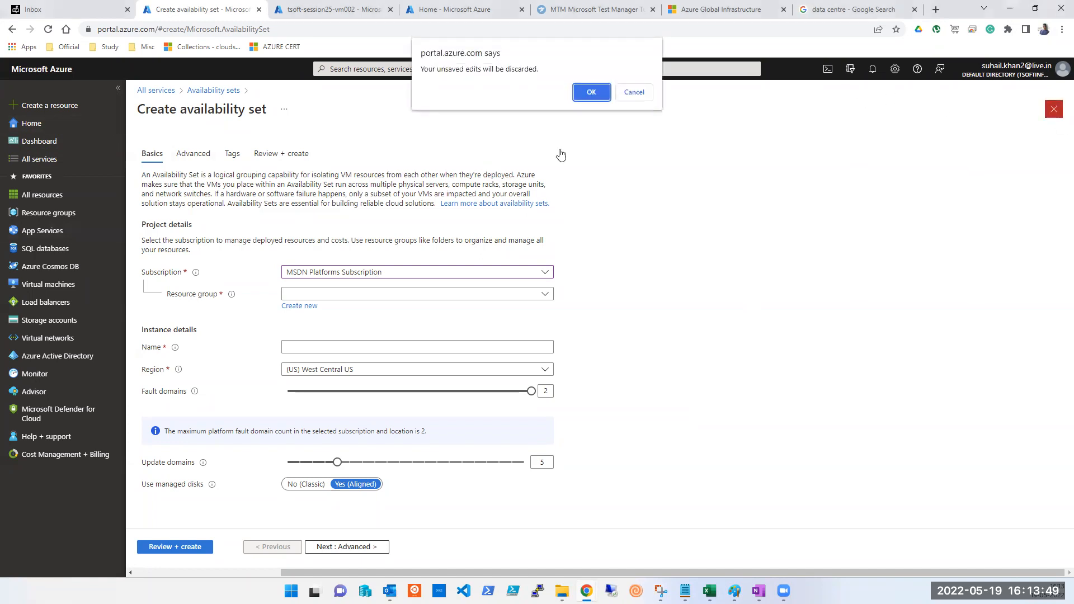
left_click(592, 91)
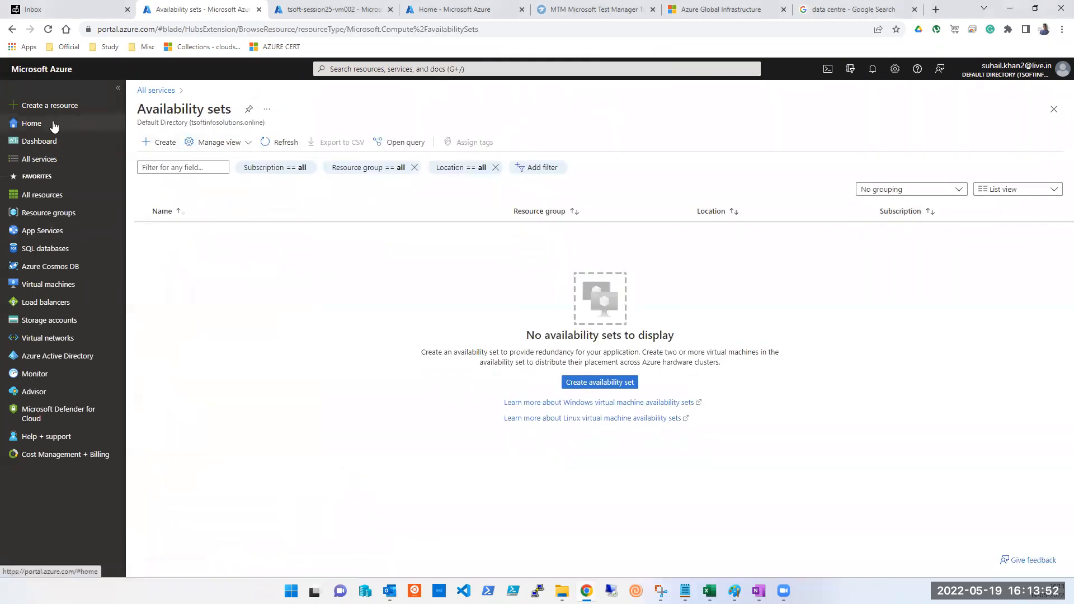
Step: Return to the Compute services catalogue and view the list of virtual machines
left_click(160, 94)
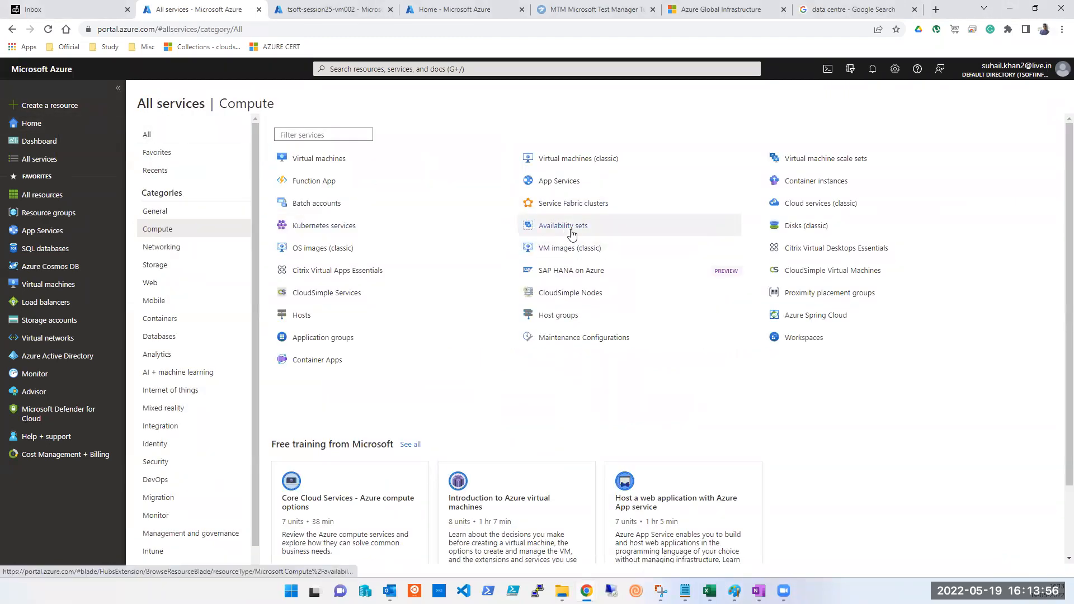
left_click(316, 161)
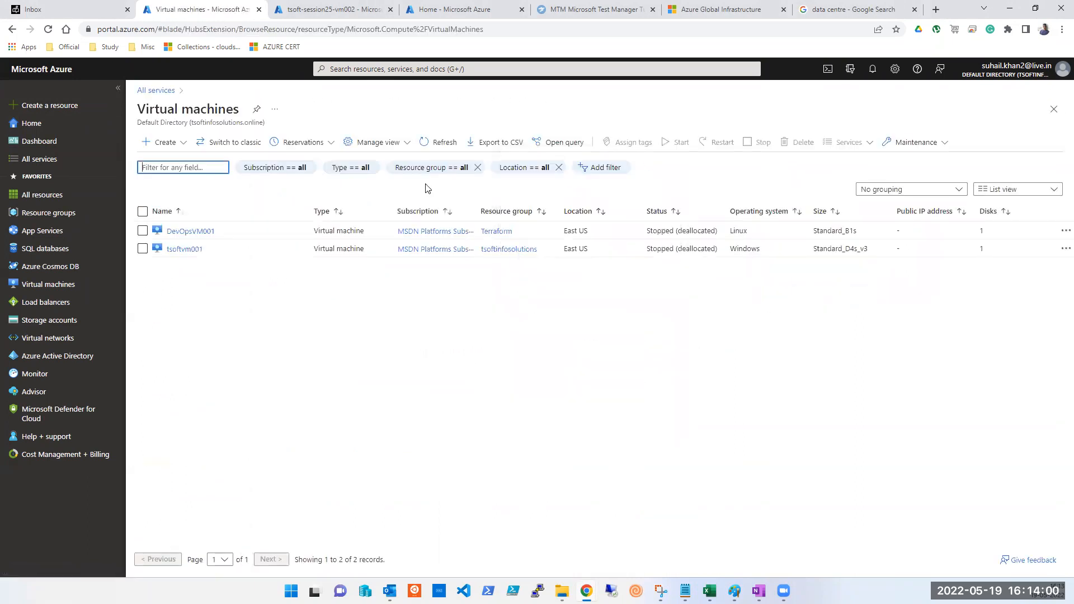
Step: Switch to the Azure Compute notes in OneNote, review the VM connection methods and select the word VPN
key("alt+Tab")
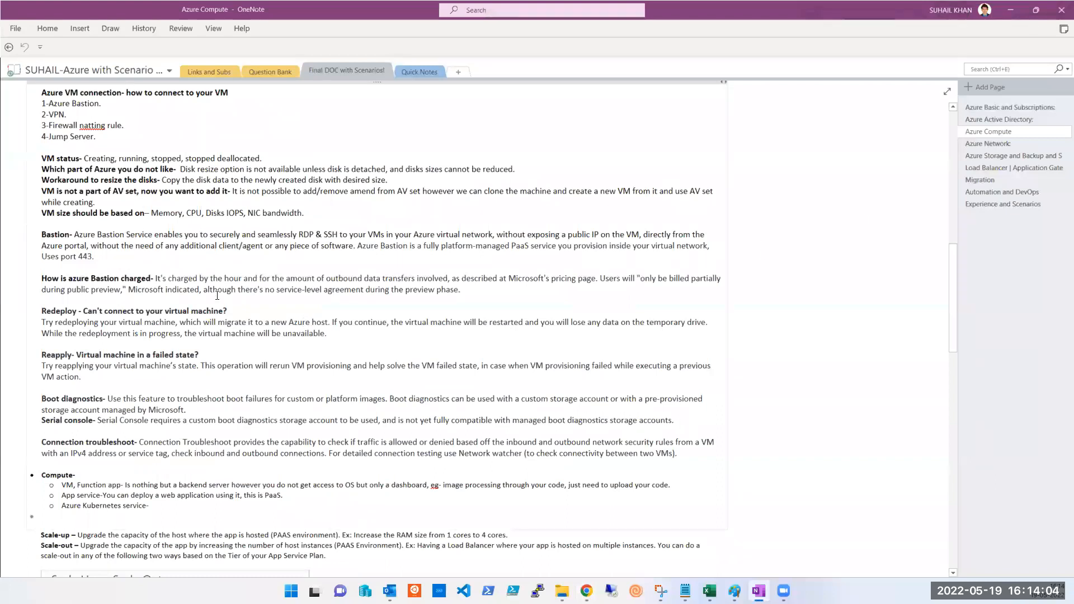
scroll(217, 295, "down", 3)
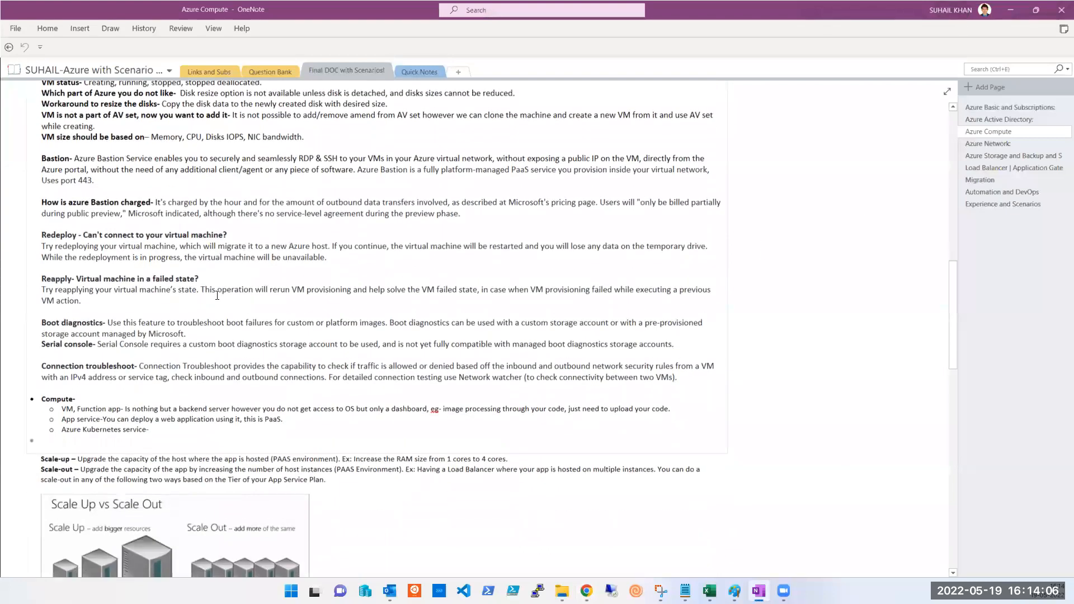
scroll(217, 295, "up", 3)
scroll(217, 295, "up", 1)
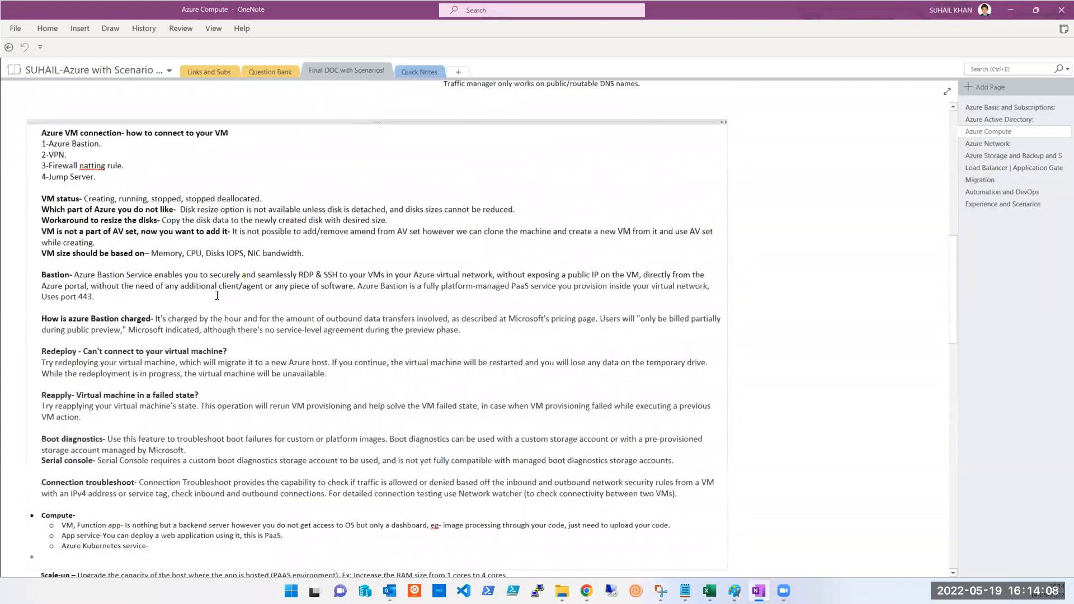
scroll(217, 295, "down", 1)
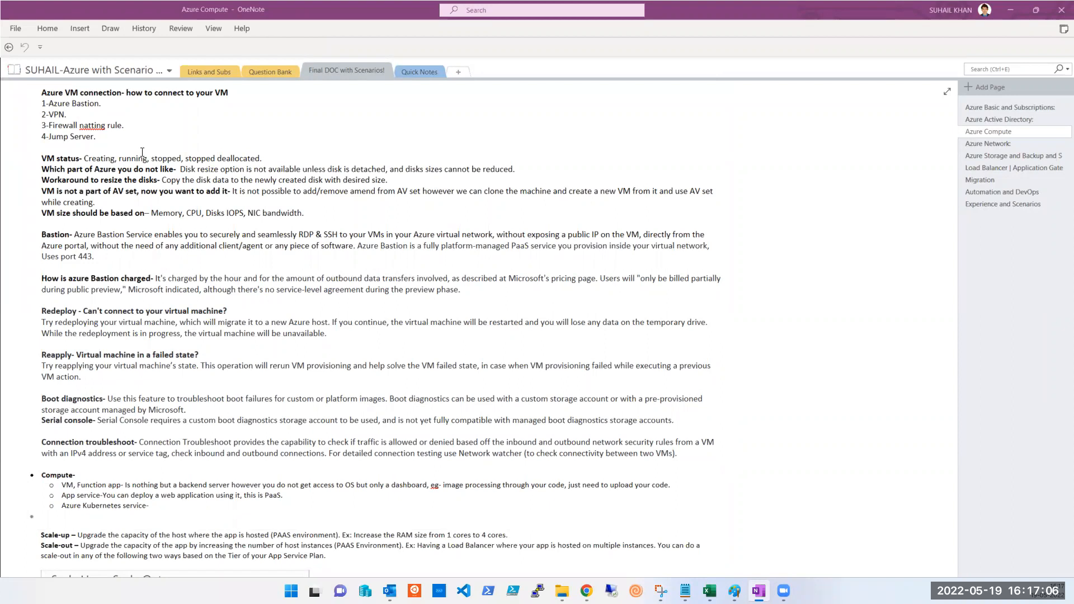
double_click(54, 112)
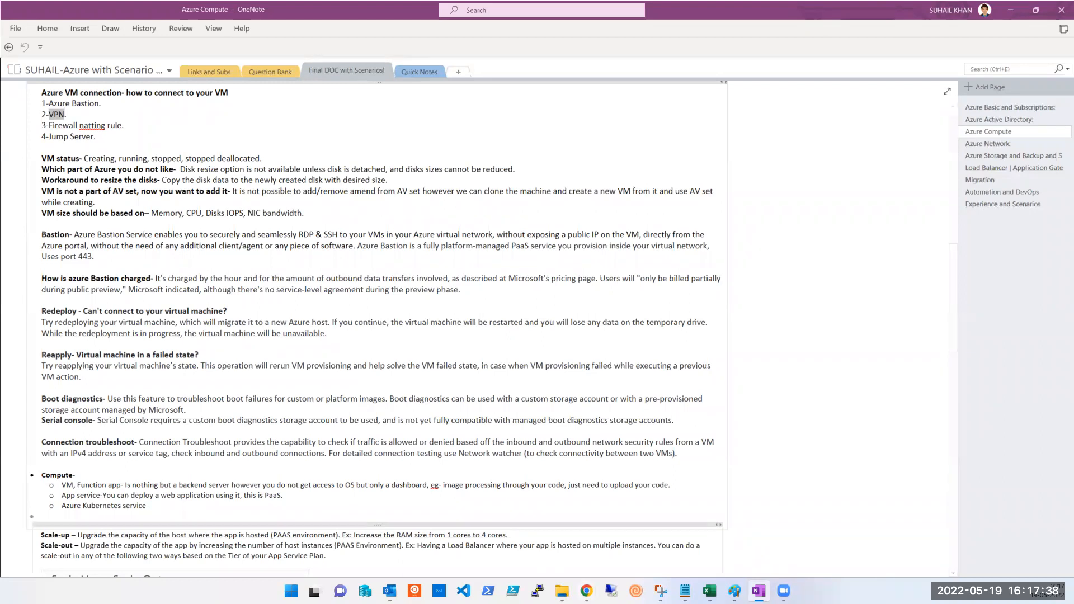
Step: Check the virtual machines list in the Azure portal and return to the OneNote notes
mouse_move(586, 591)
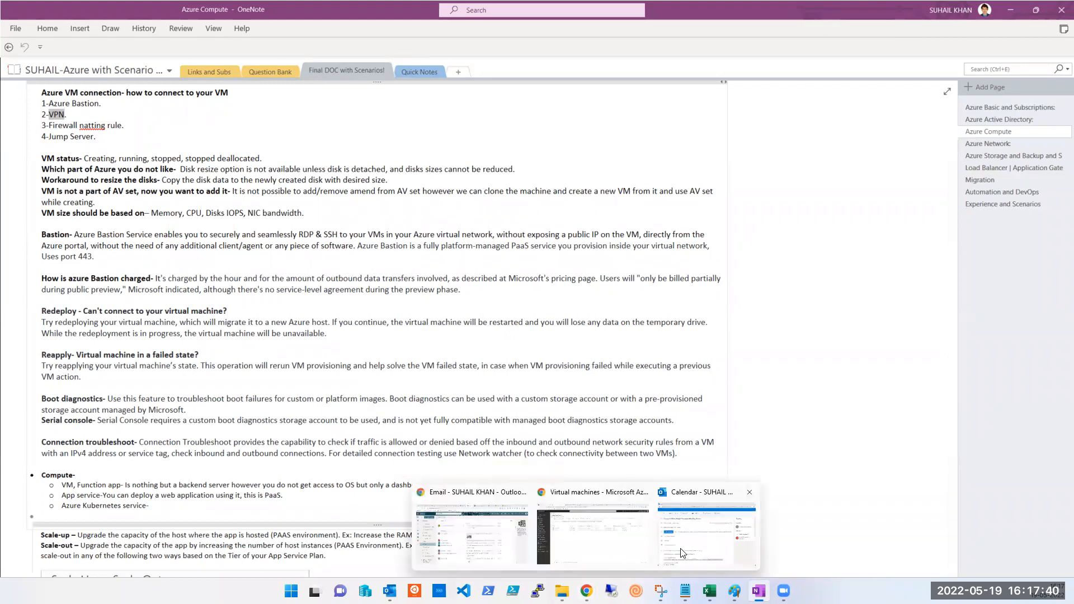
left_click(630, 555)
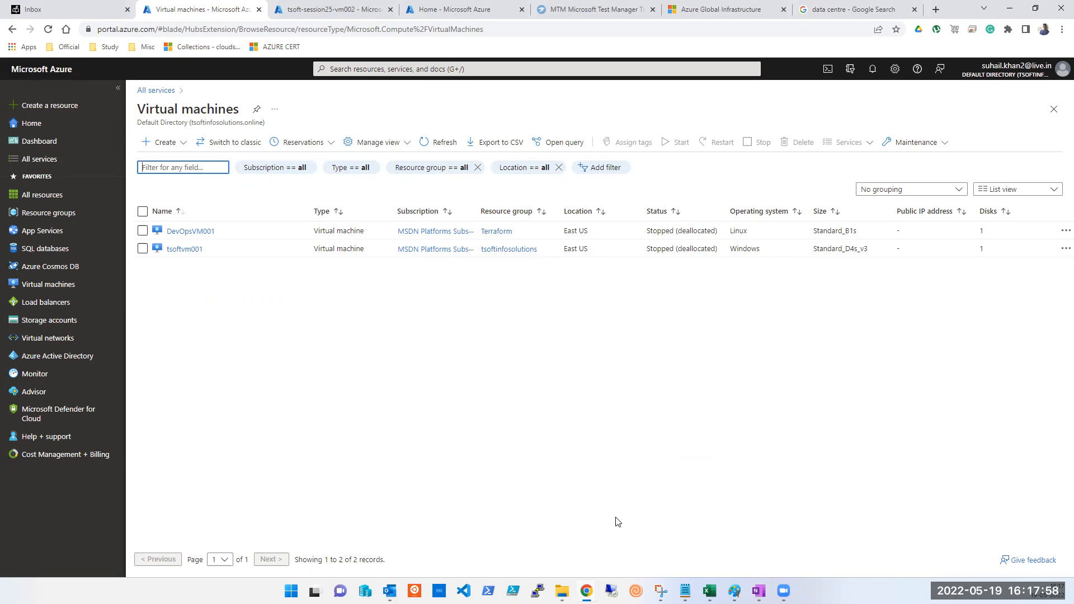
mouse_move(758, 590)
left_click(756, 591)
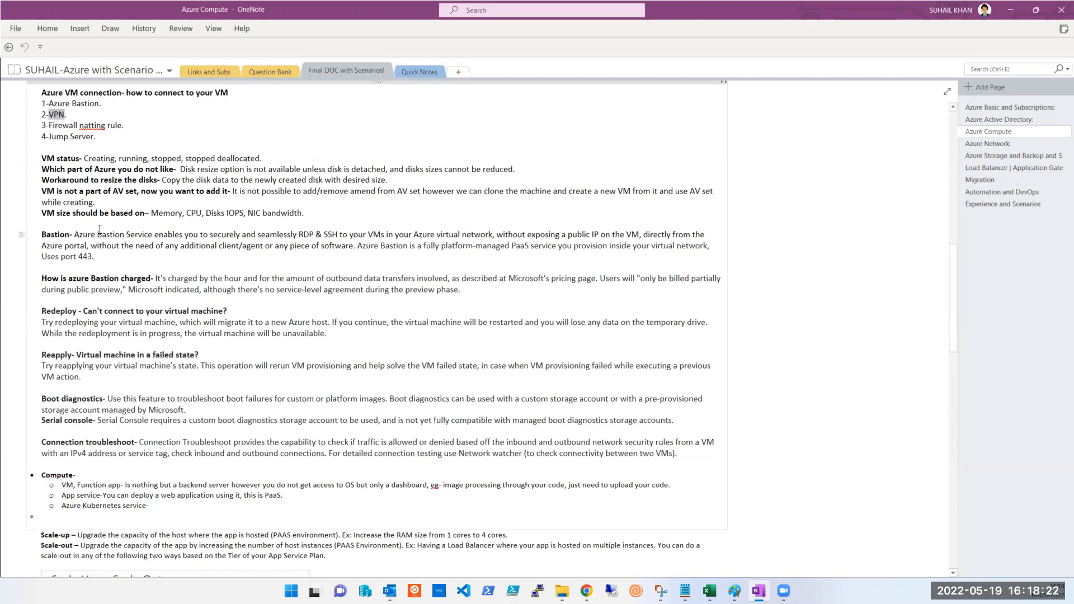
Step: Review the VM status line in the notes, selecting the individual states and the whole line for emphasis
double_click(90, 160)
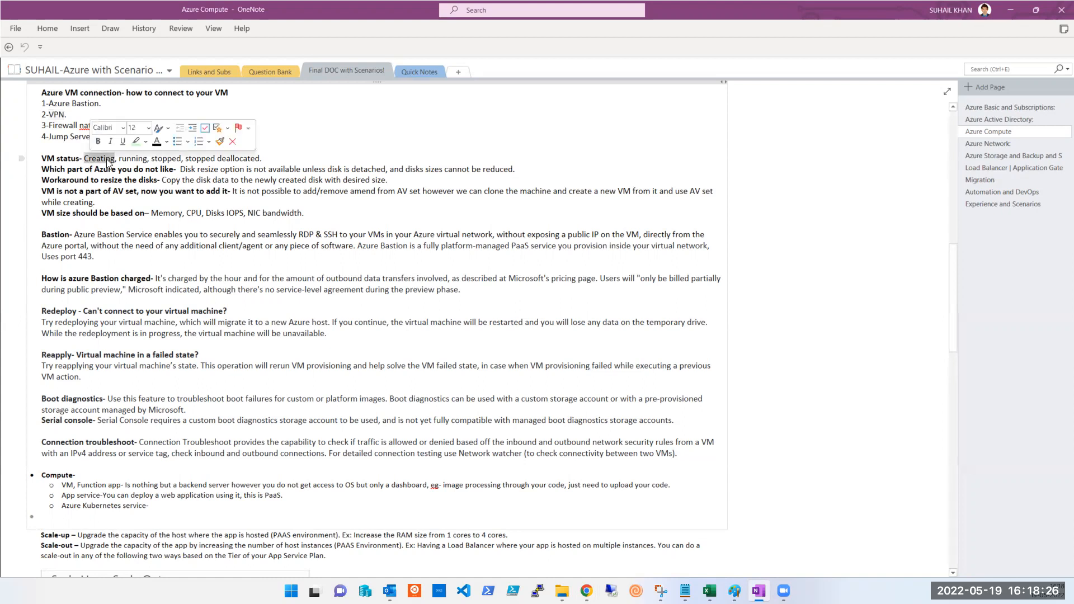
left_click(126, 160)
double_click(128, 161)
double_click(165, 160)
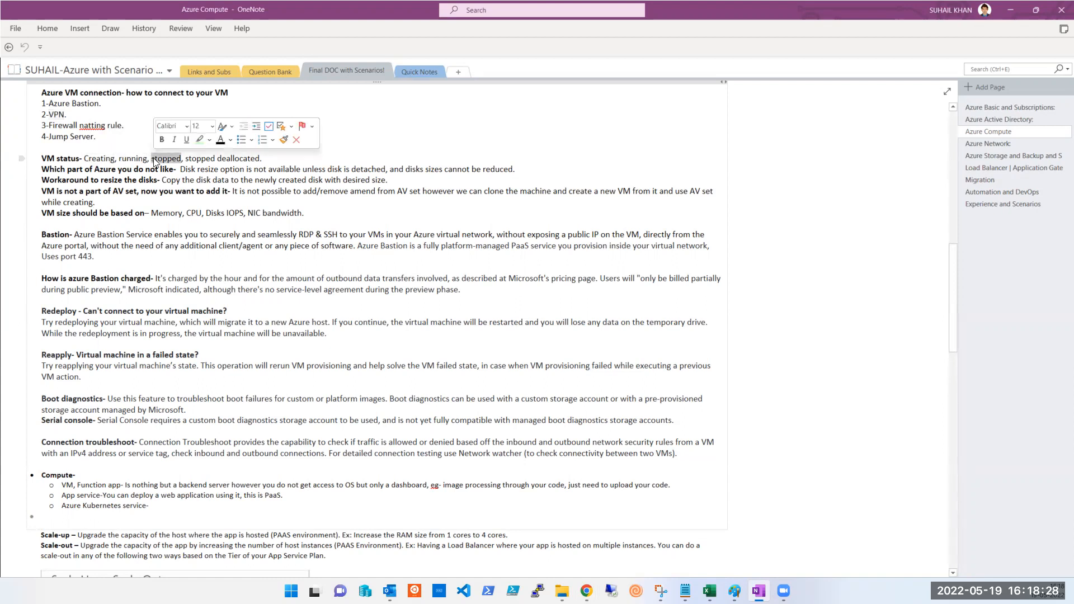
triple_click(206, 159)
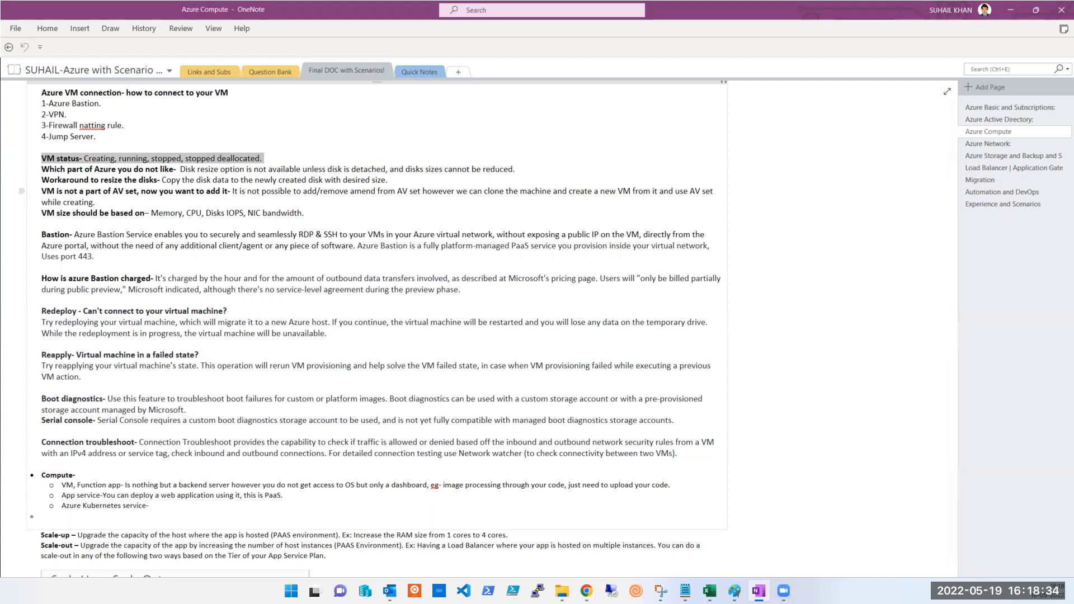
left_click(202, 190)
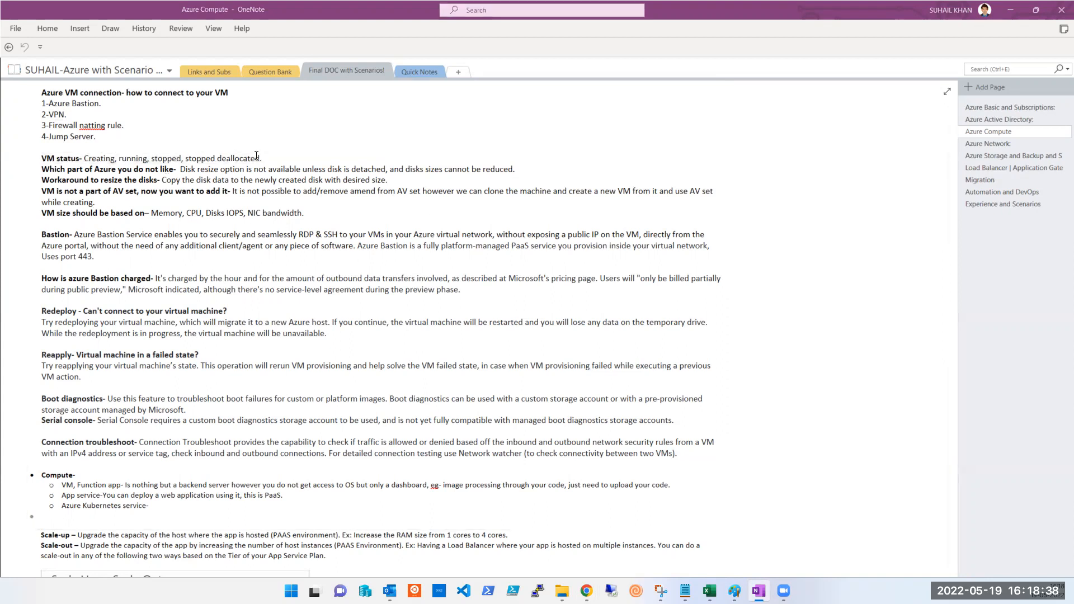
left_click_drag(262, 159, 35, 162)
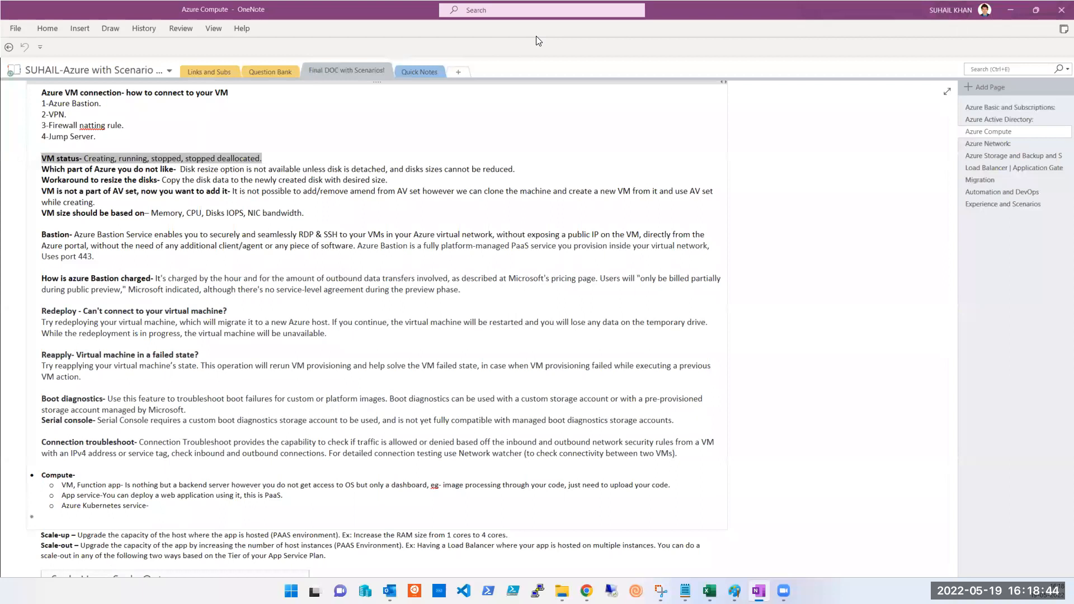
left_click(444, 33)
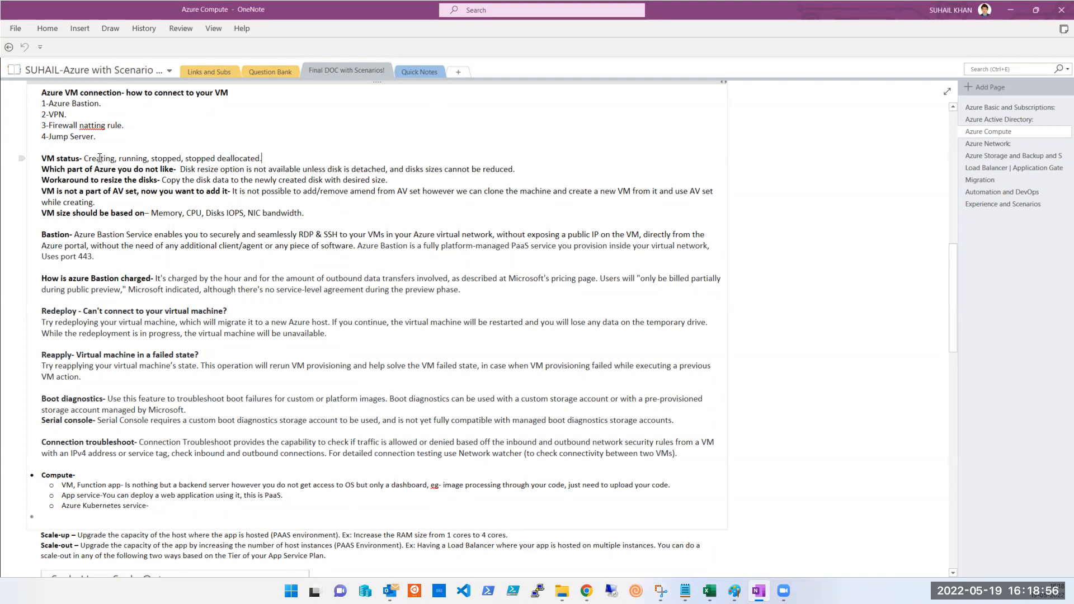
double_click(99, 158)
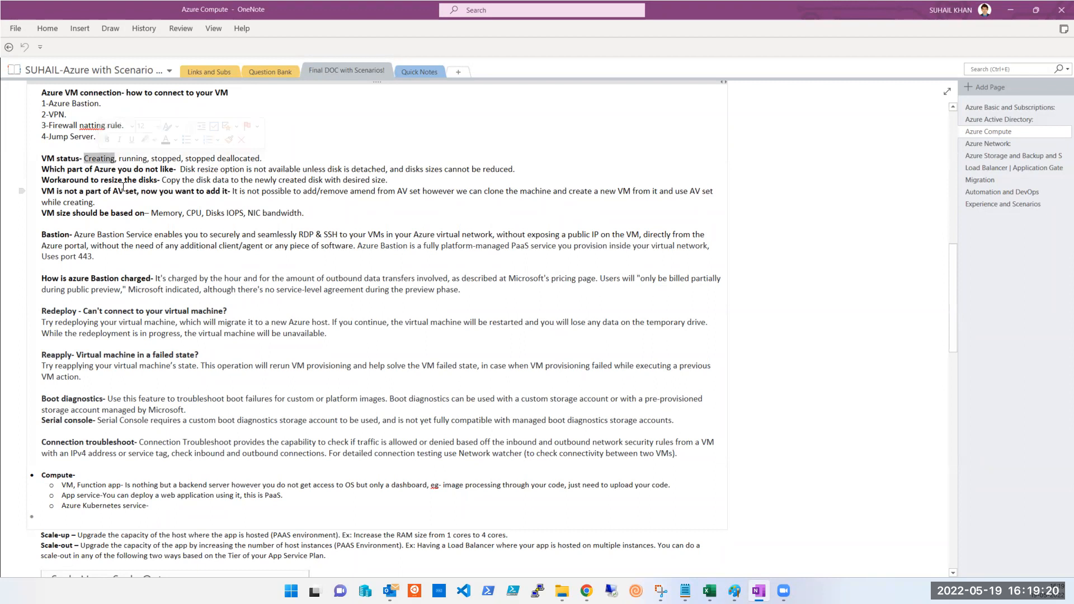
Step: Select in turn the notes on disk resizing limits, the resize workaround, adding a VM to an AV set and VM sizing
triple_click(242, 168)
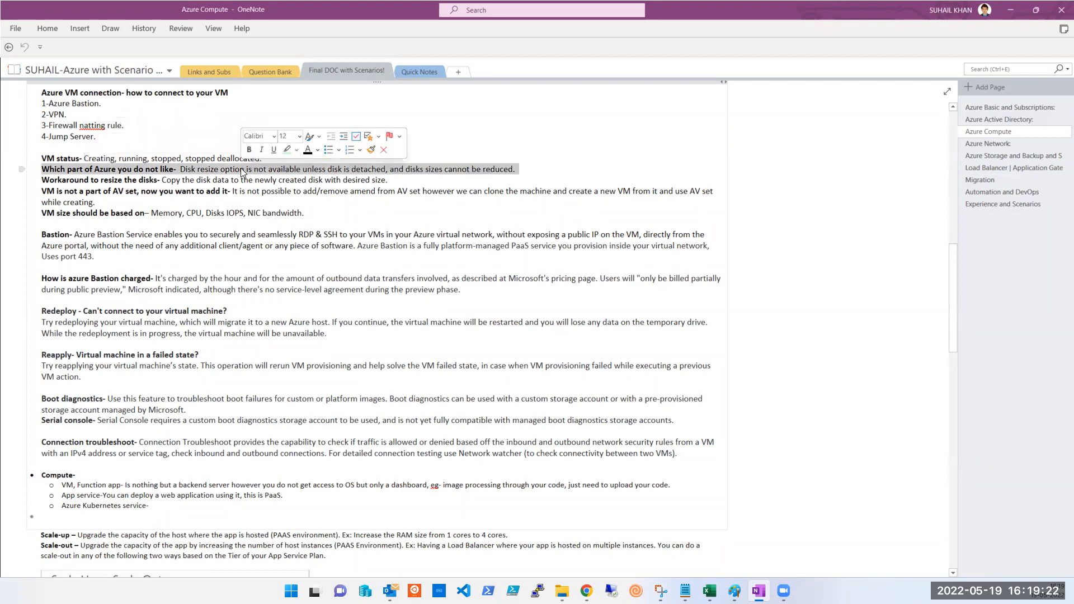
triple_click(86, 181)
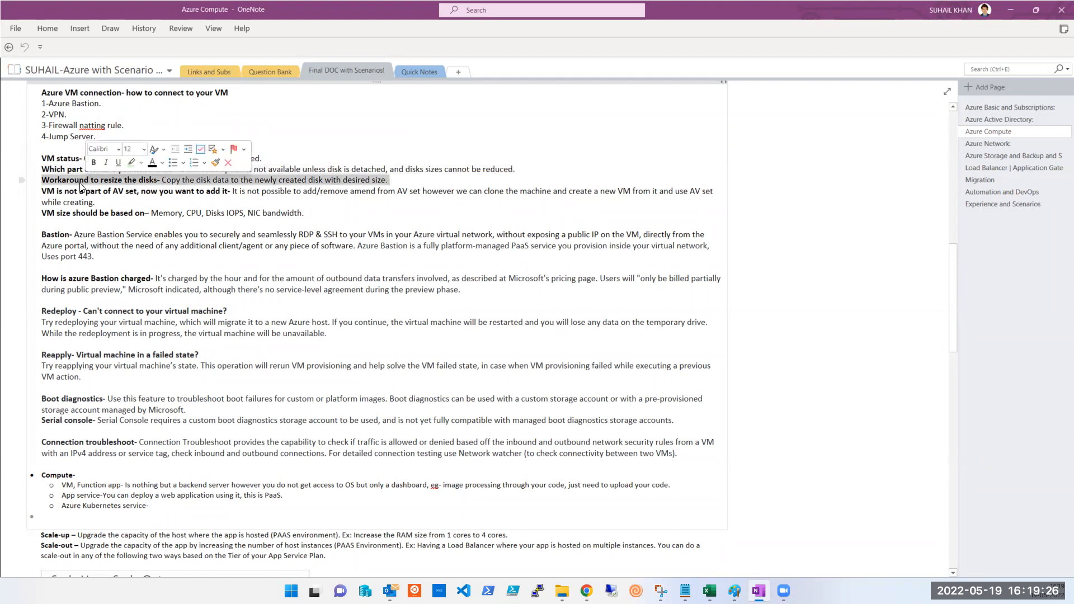
triple_click(59, 193)
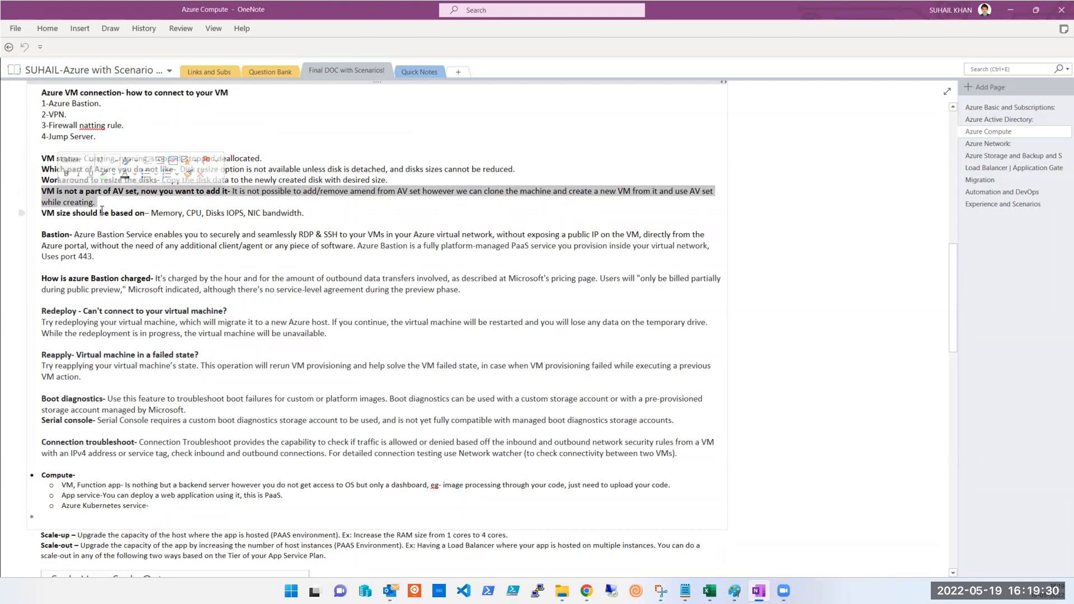
left_click(69, 214)
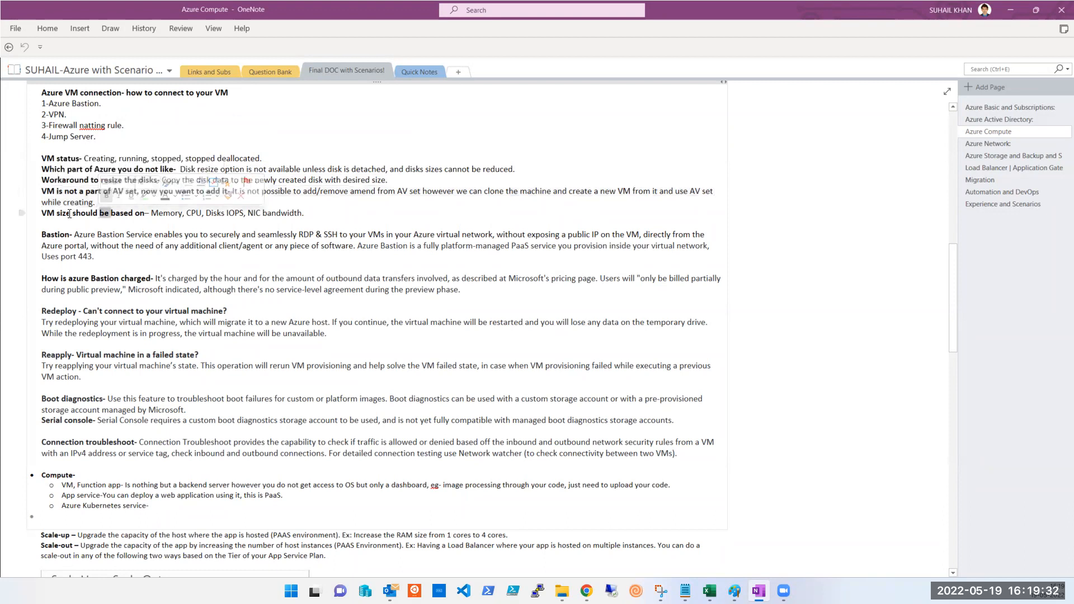
left_click(172, 222)
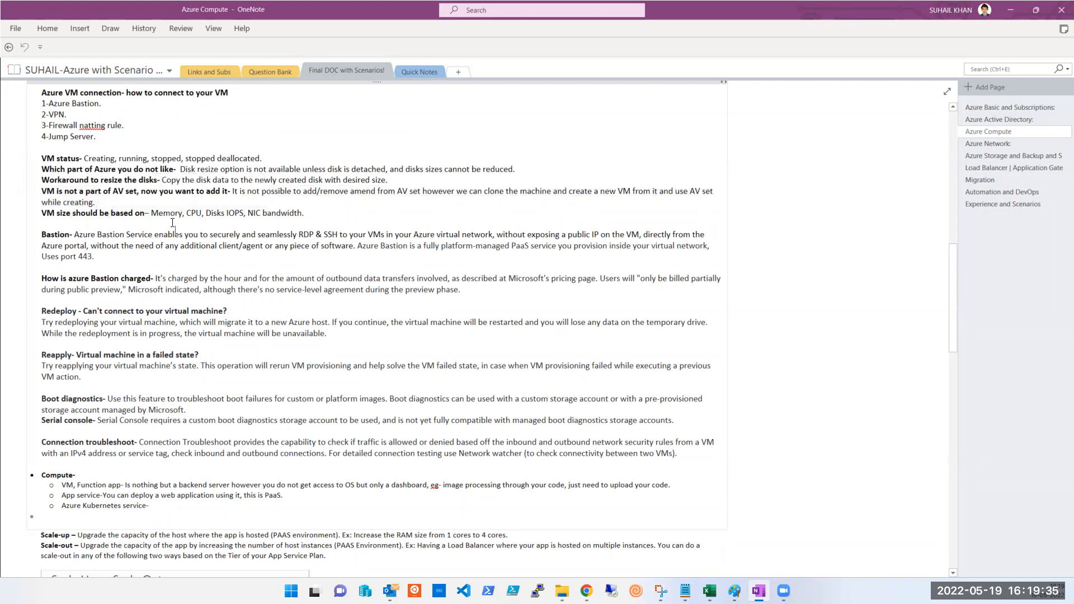
double_click(143, 212)
triple_click(144, 215)
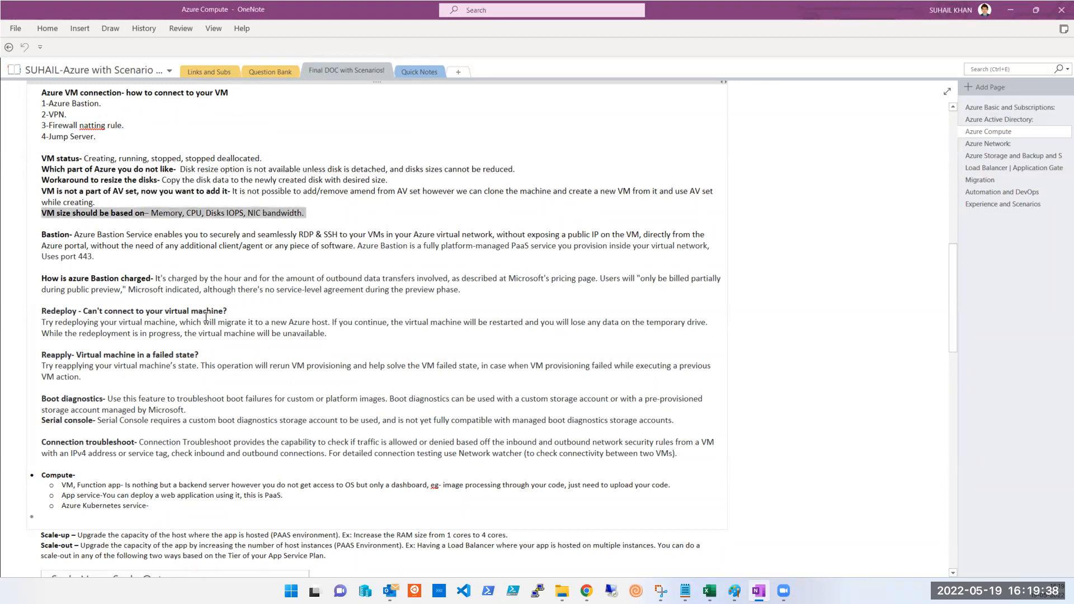
Step: Examine the remaining Compute notes down to the VM scale set and placement group sections
scroll(234, 320, "down", 1)
scroll(234, 320, "down", 3)
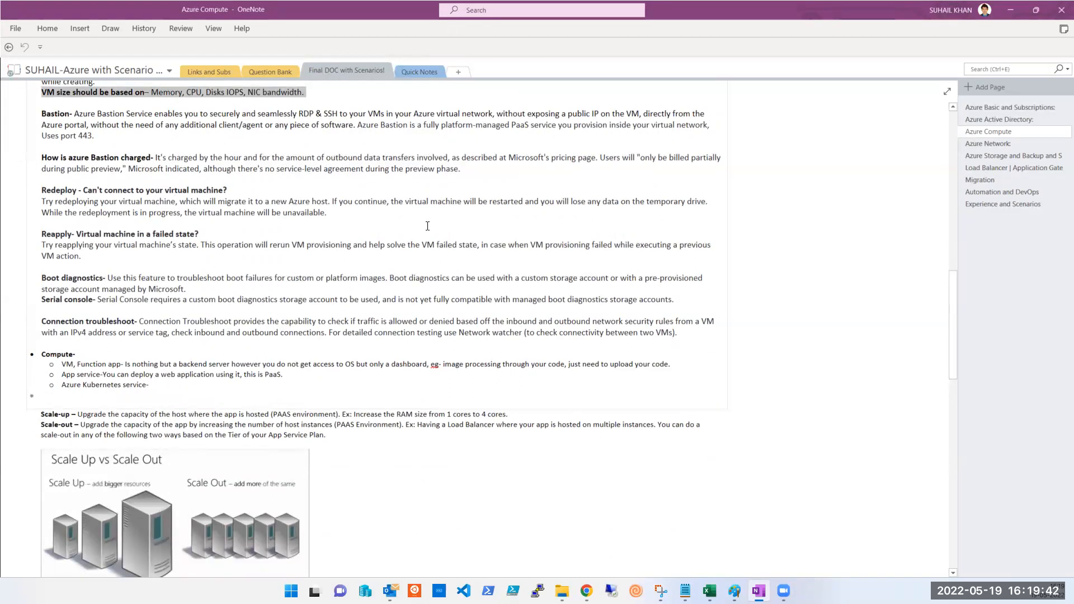
scroll(559, 246, "down", 8)
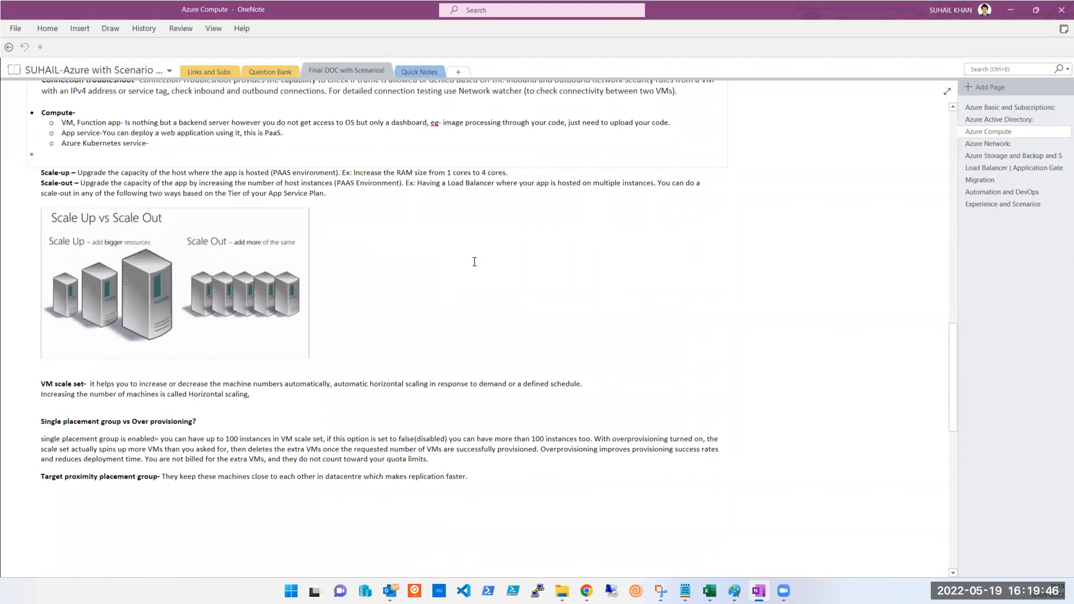
scroll(474, 262, "down", 4)
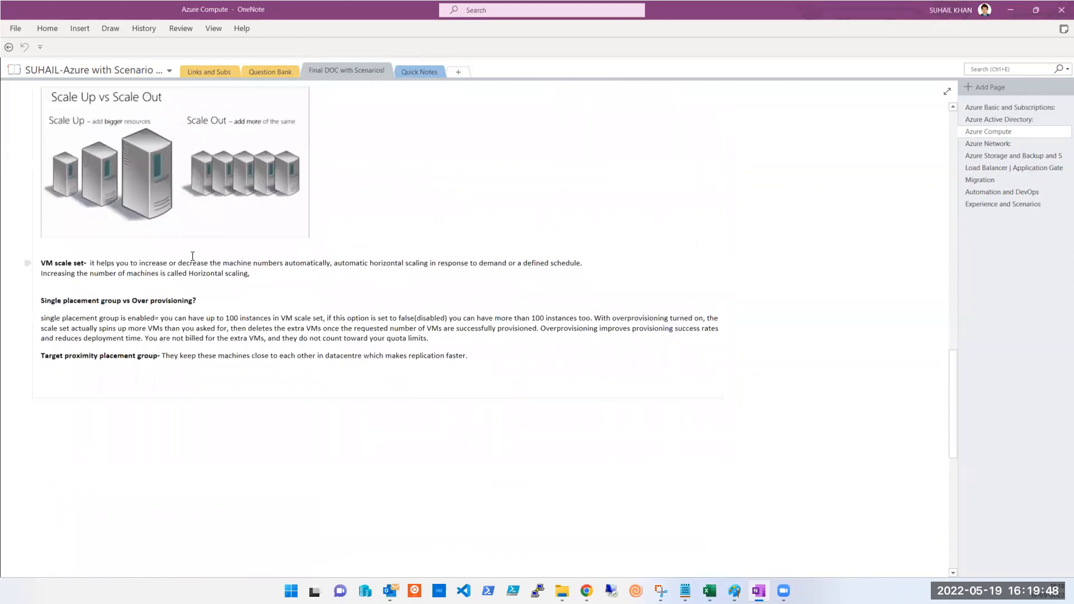
Step: Examine the end of the Compute notes on placement groups and go back to the Azure VM connection section
scroll(210, 271, "down", 3)
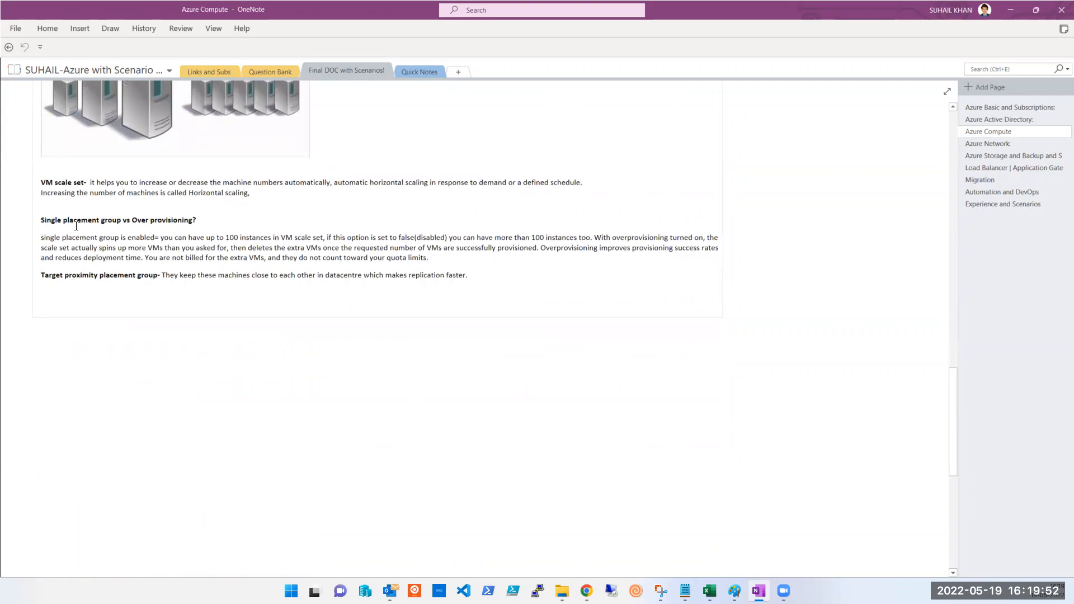
scroll(167, 239, "up", 20)
scroll(166, 239, "up", 8)
scroll(168, 240, "down", 16)
scroll(168, 240, "down", 3)
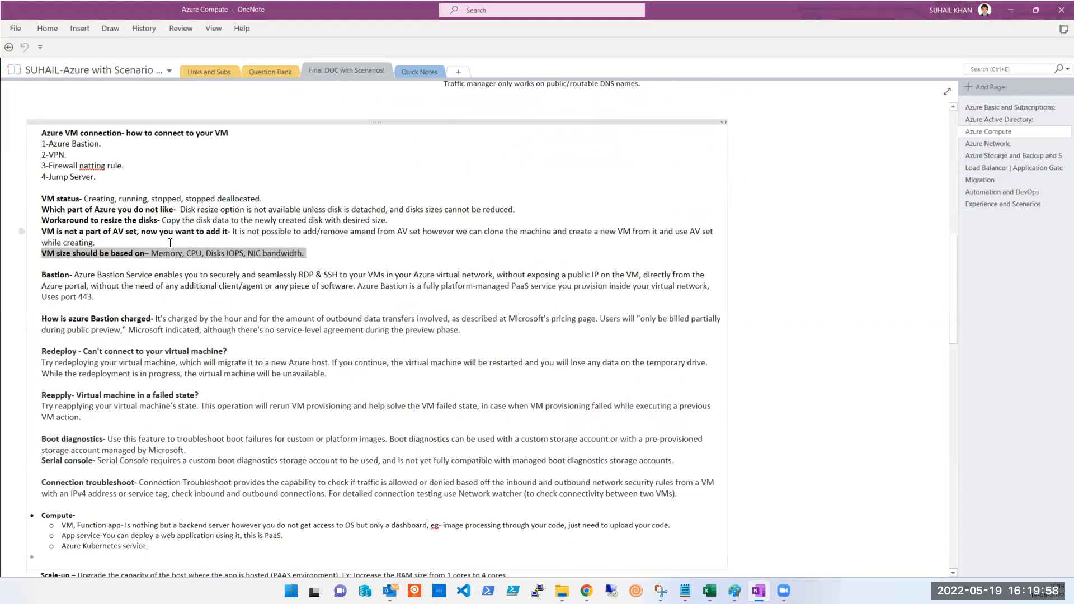
Step: Switch to the Azure portal's Virtual machines window in Chrome and go to the portal home page
left_click(587, 590)
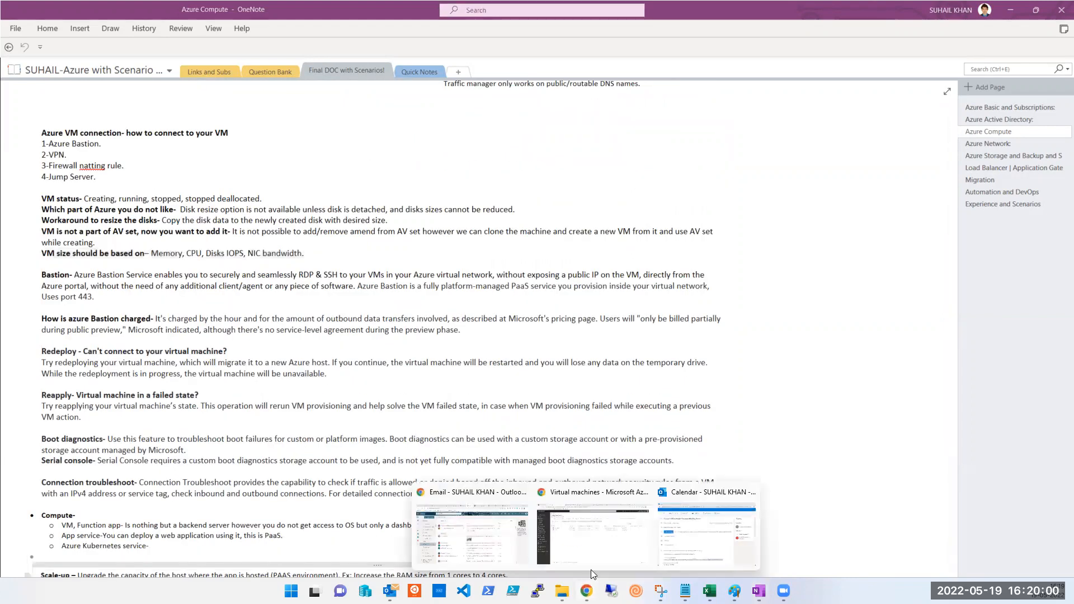
left_click(687, 549)
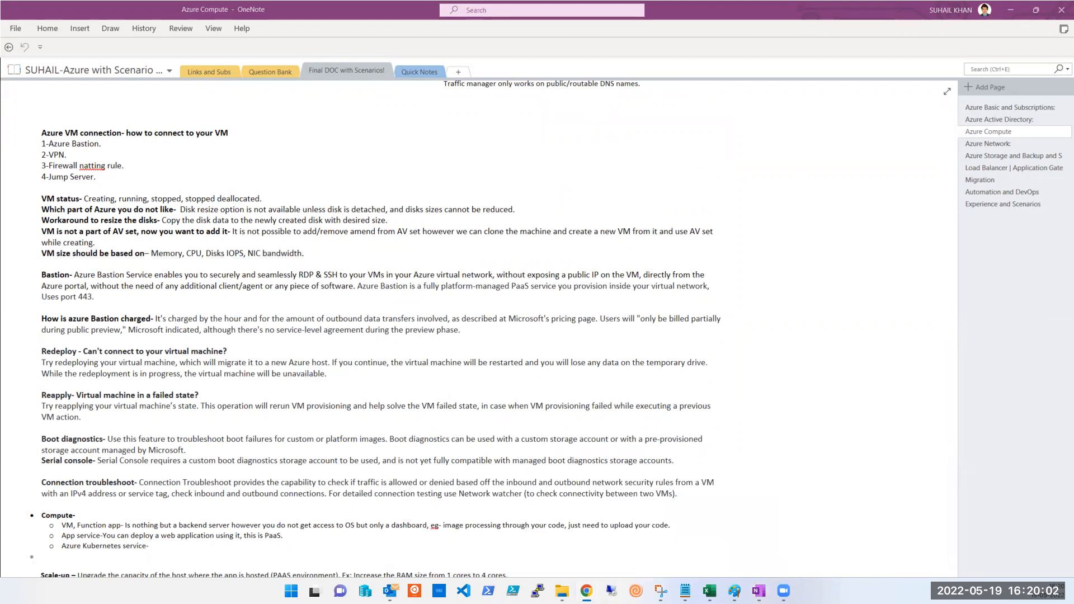
mouse_move(587, 591)
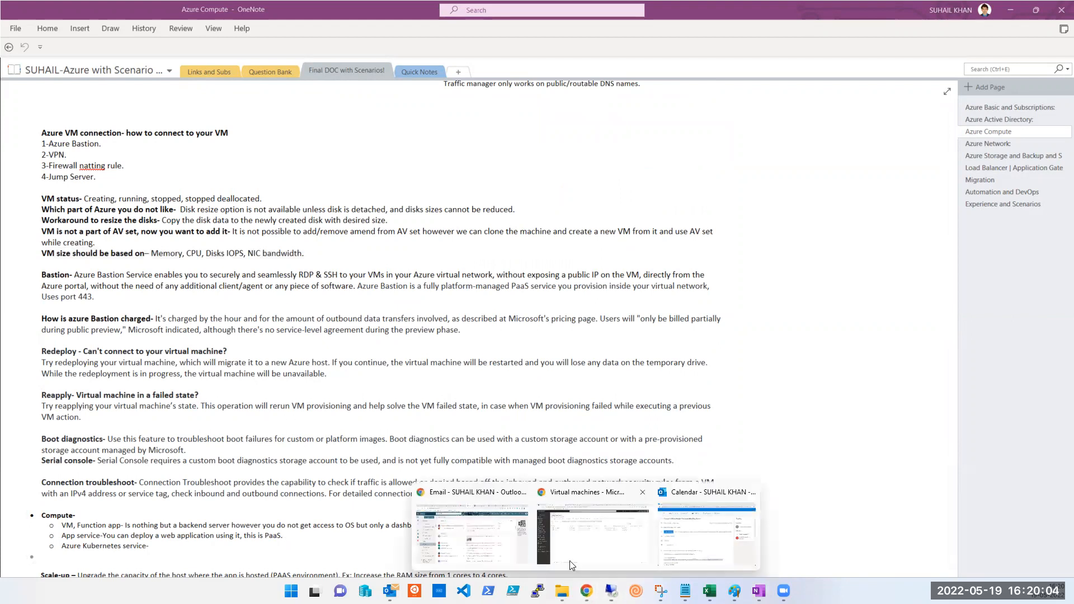
left_click(569, 561)
left_click(1001, 5)
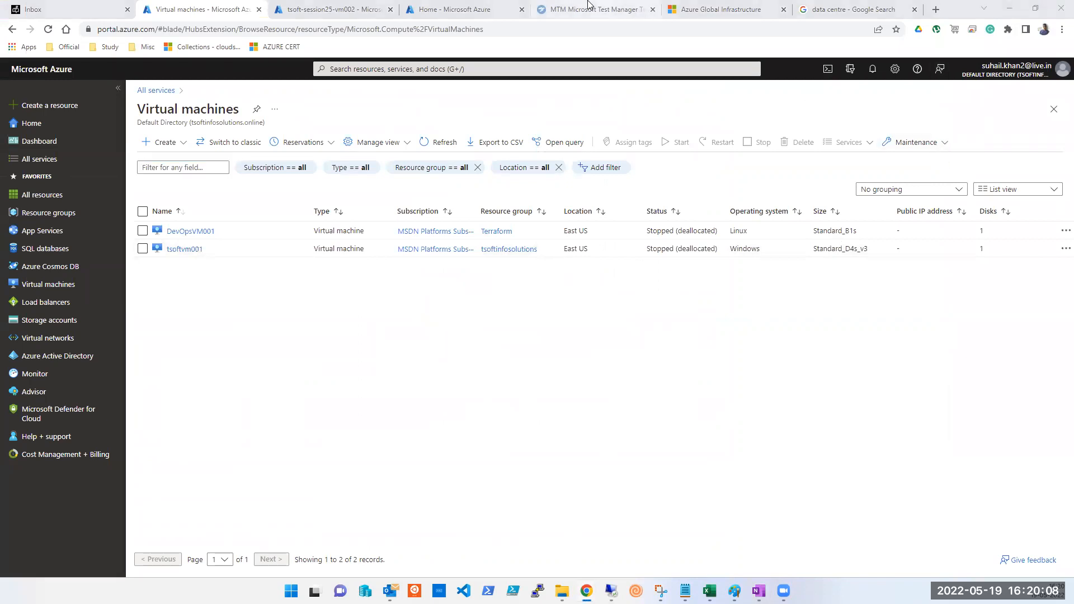
left_click(33, 123)
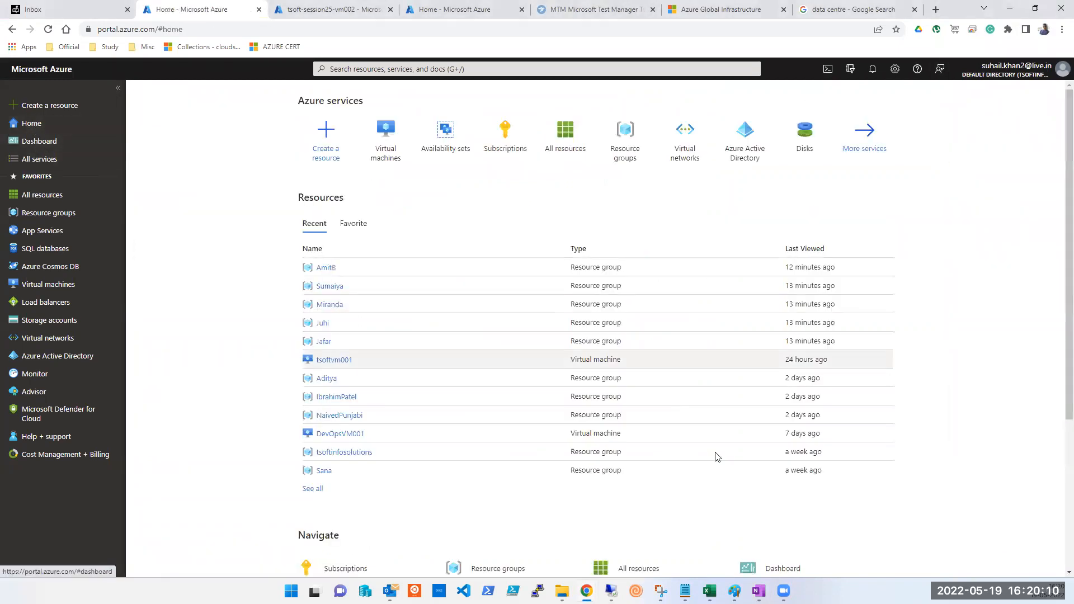
Step: Check the OneNote notes once more, return to the Azure portal and open the virtual machines list from its home page
left_click(758, 591)
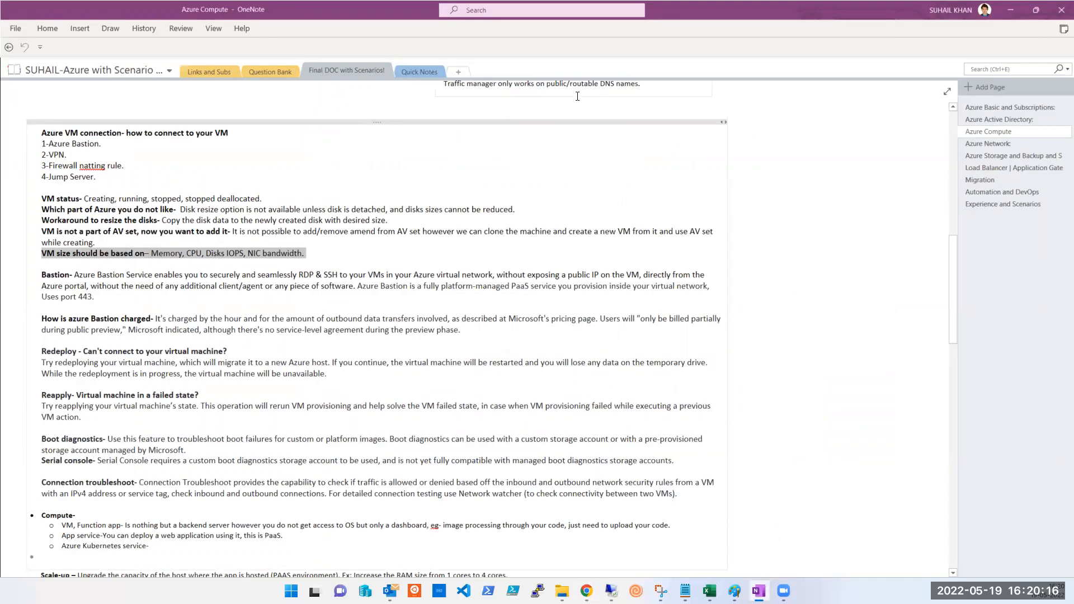
left_click(1007, 11)
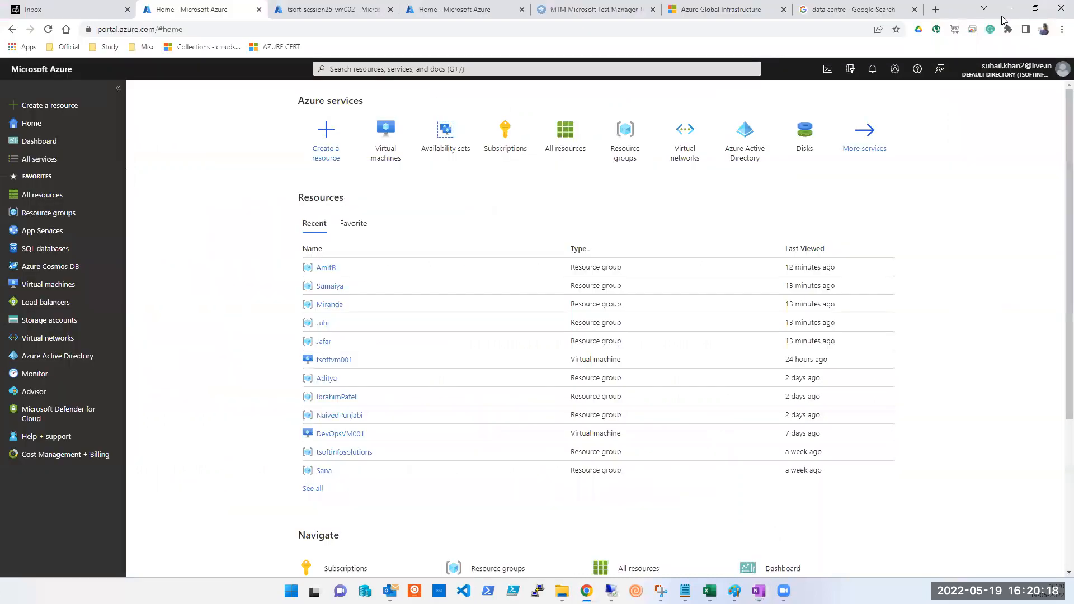
left_click(395, 146)
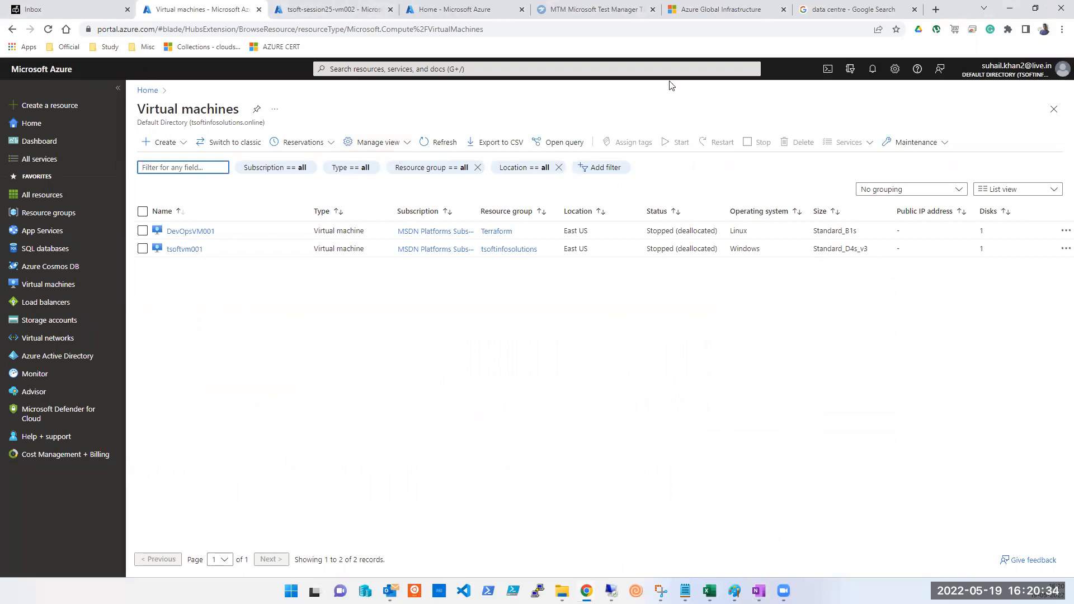
left_click(288, 28)
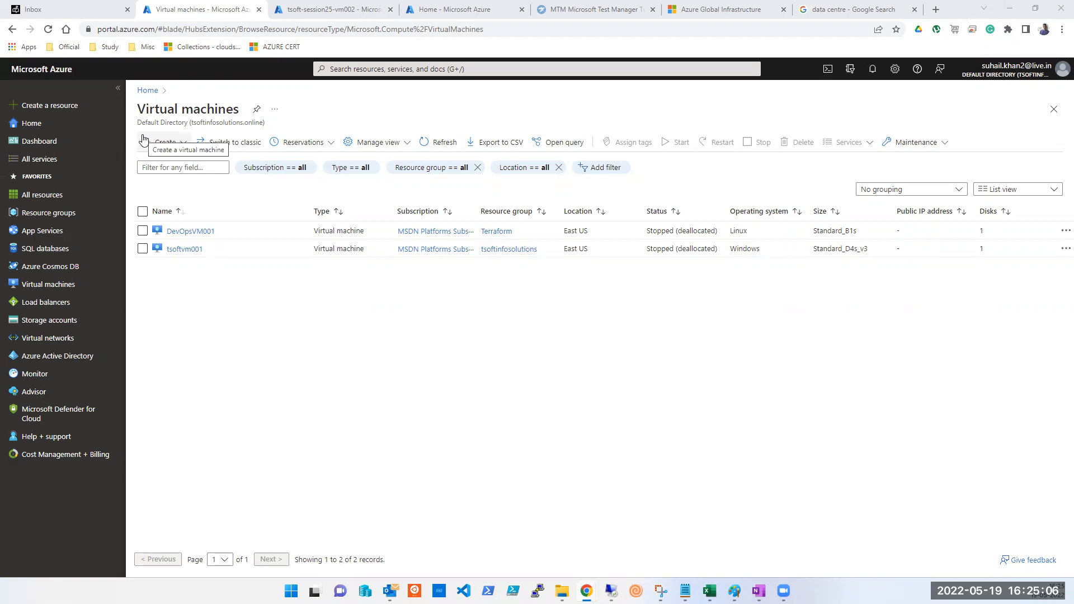
left_click(33, 131)
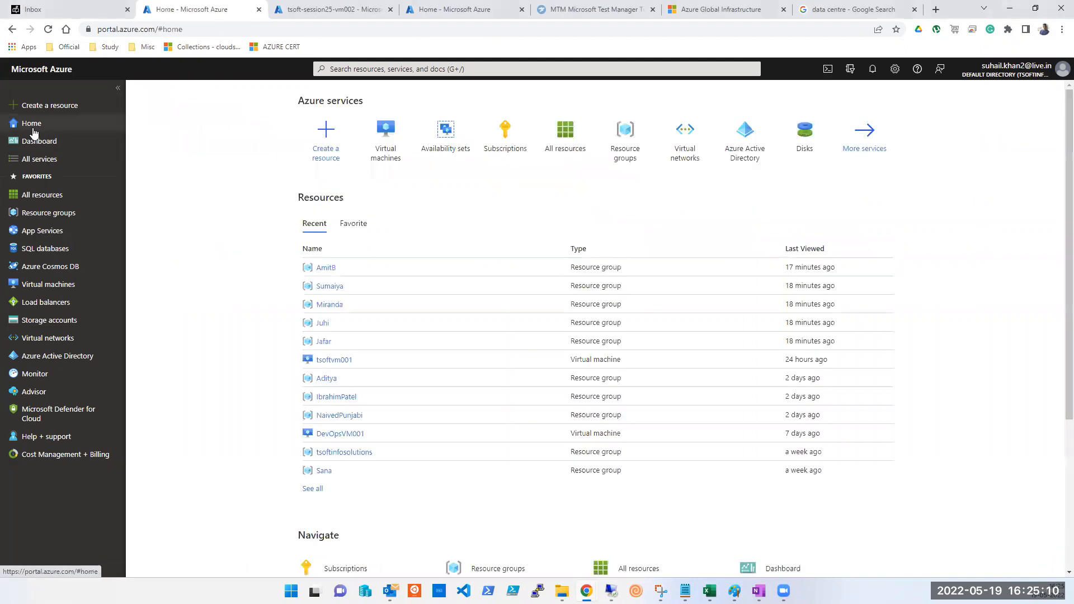
left_click(387, 154)
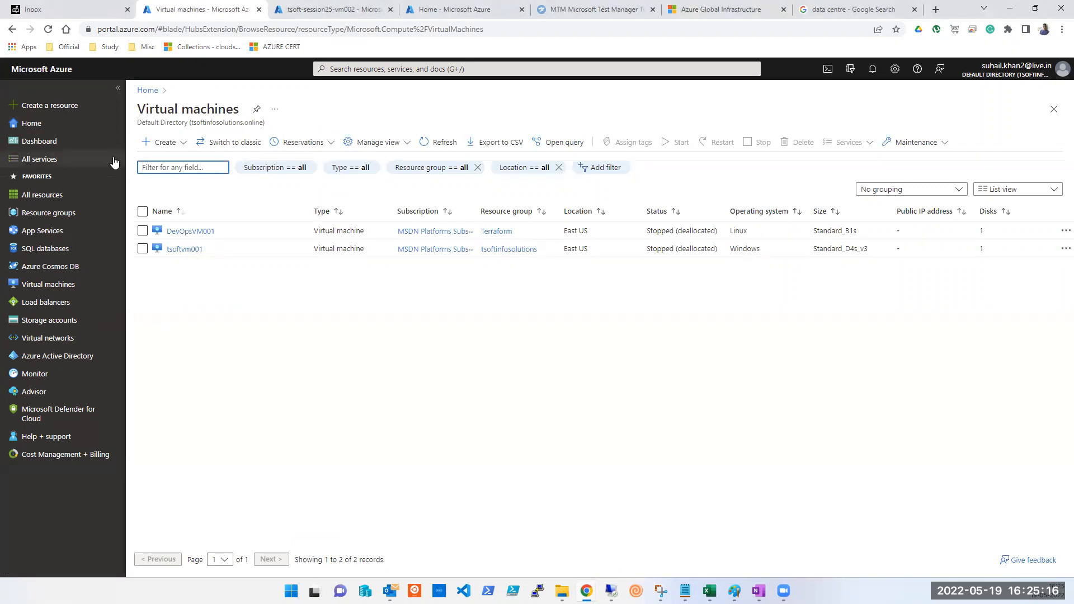
Step: Start creating a new Azure virtual machine and highlight the form's Create a virtual machine heading
left_click(184, 147)
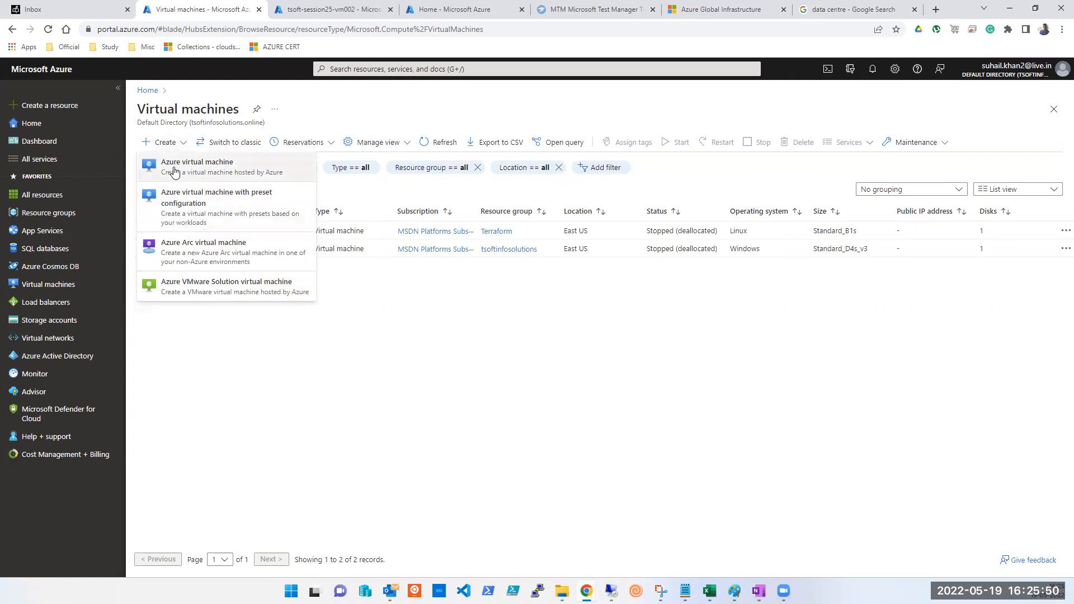
left_click(394, 67)
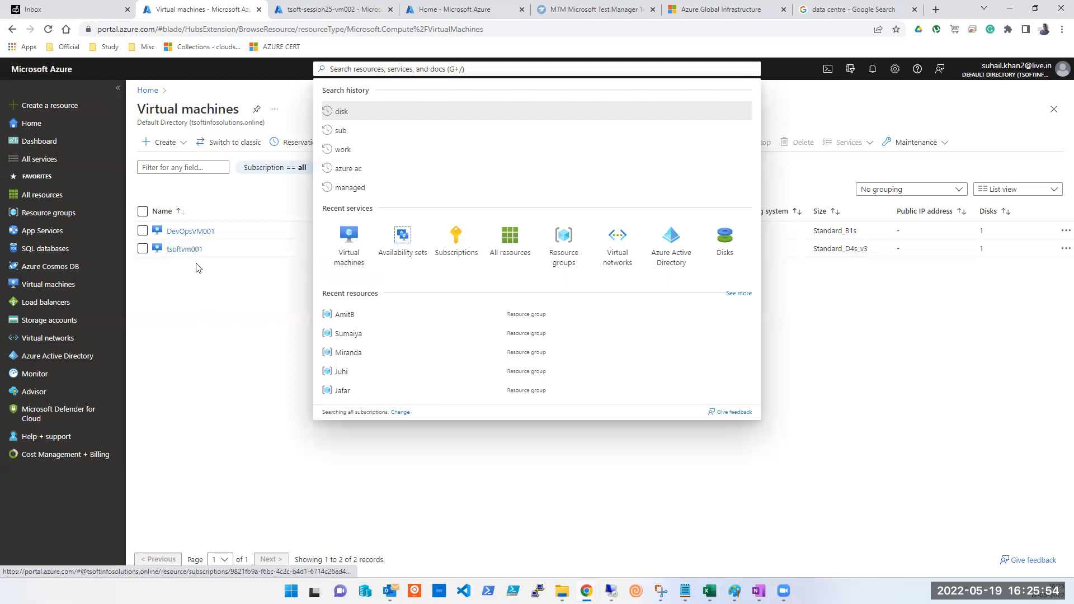
left_click(177, 144)
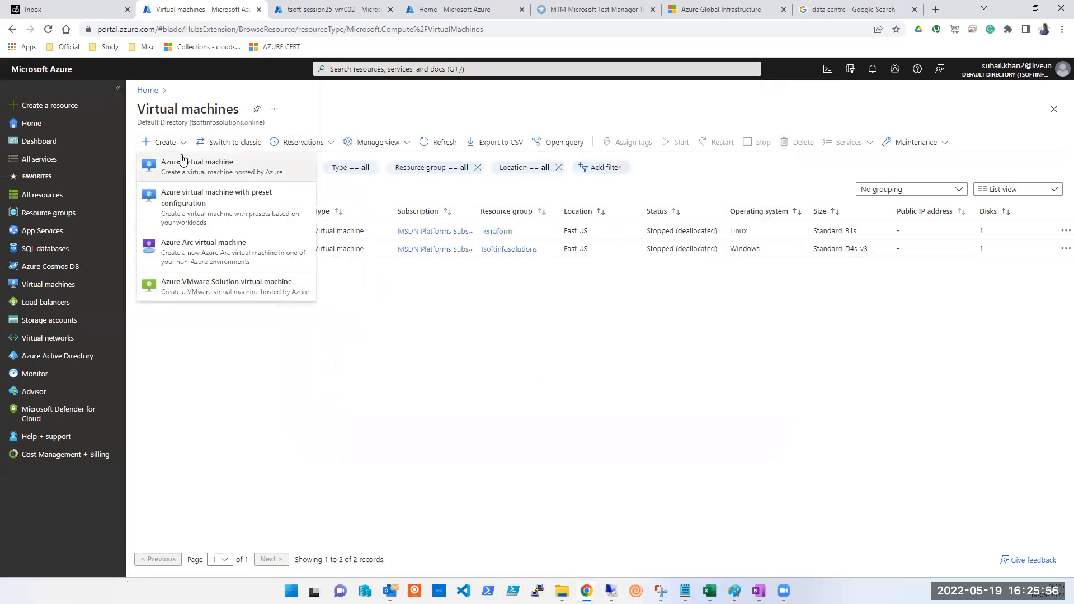
left_click(181, 160)
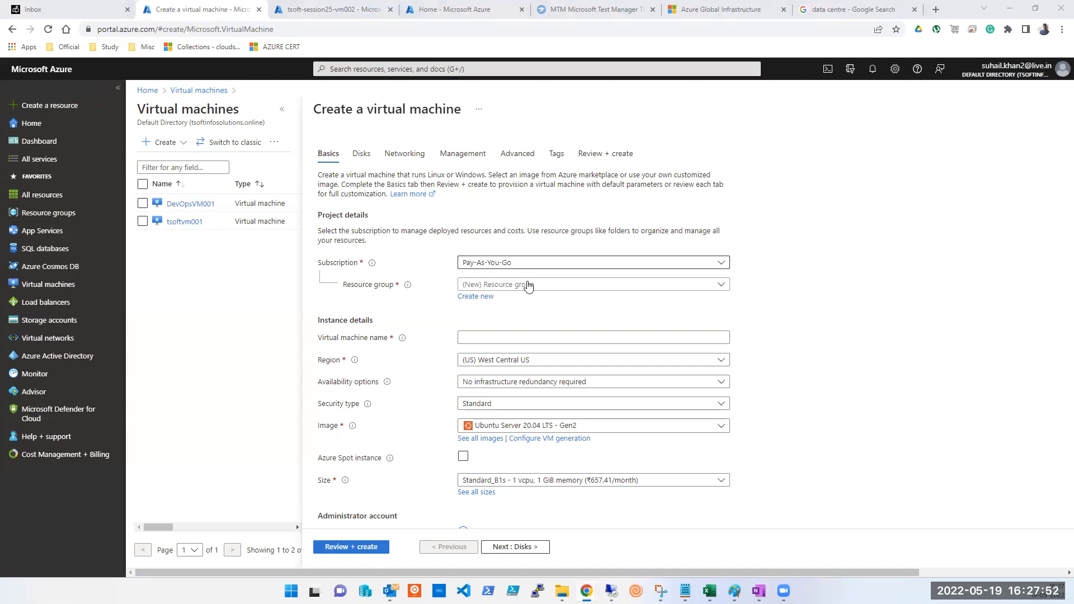
triple_click(357, 108)
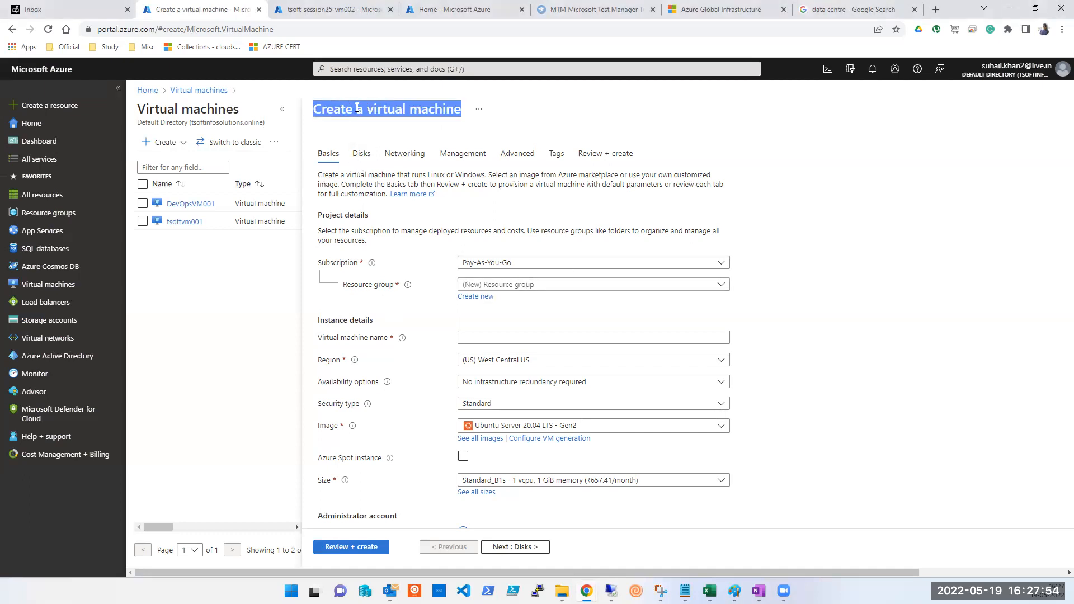
left_click(1007, 9)
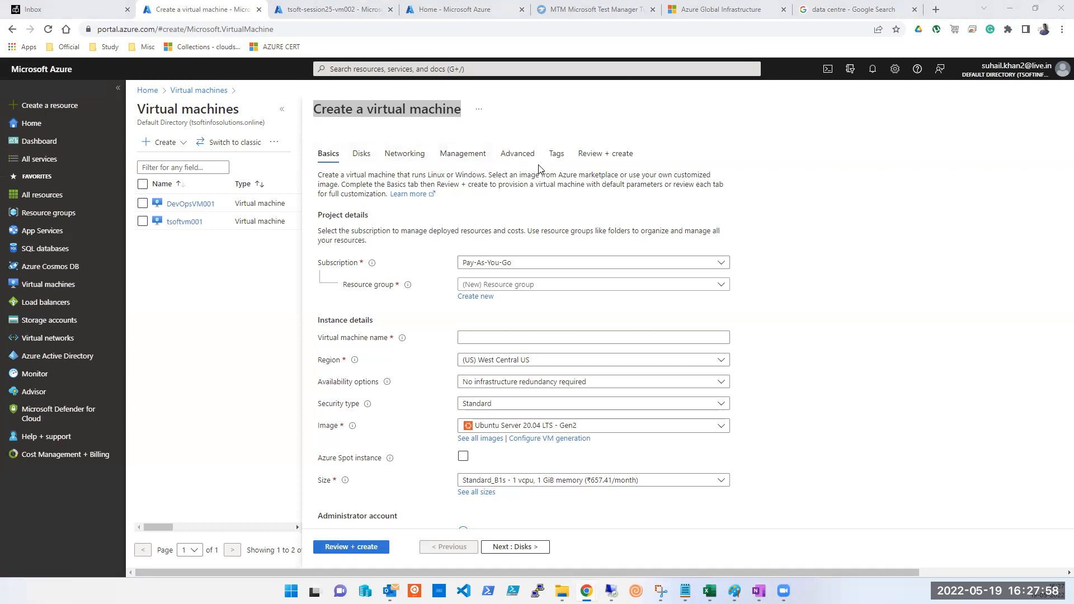
Step: Set the new VM's subscription to MSDN Platforms Subscription and review the other subscription options
left_click(498, 263)
left_click(517, 319)
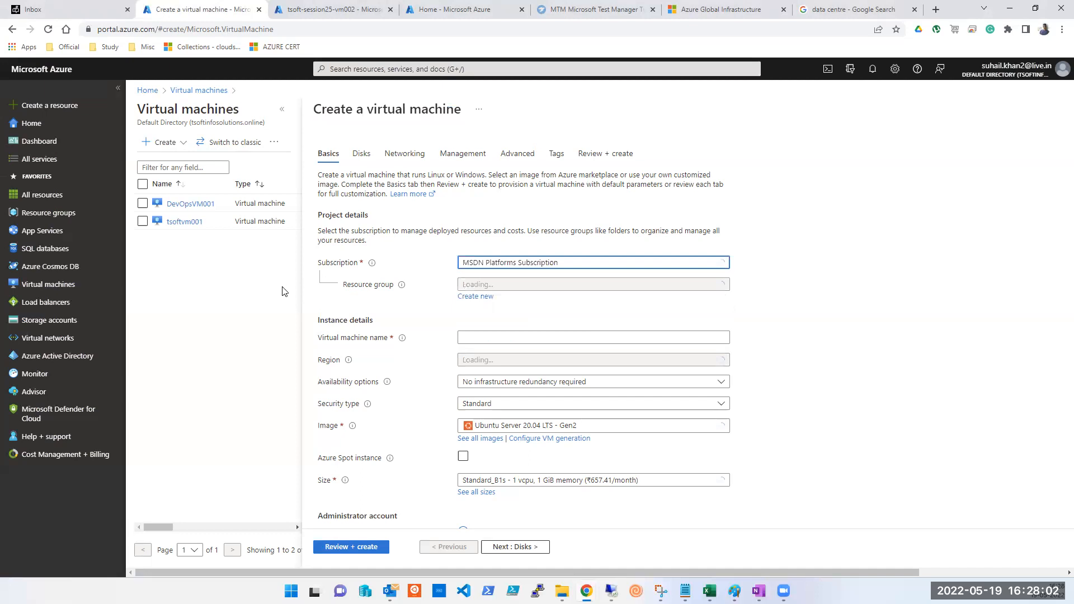
left_click(587, 262)
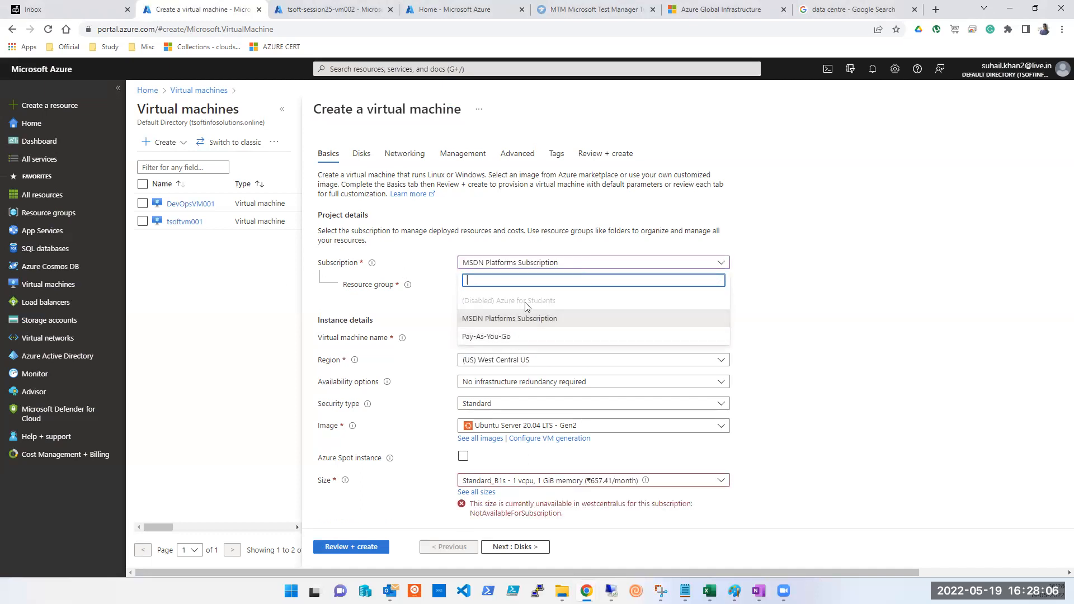
left_click(526, 318)
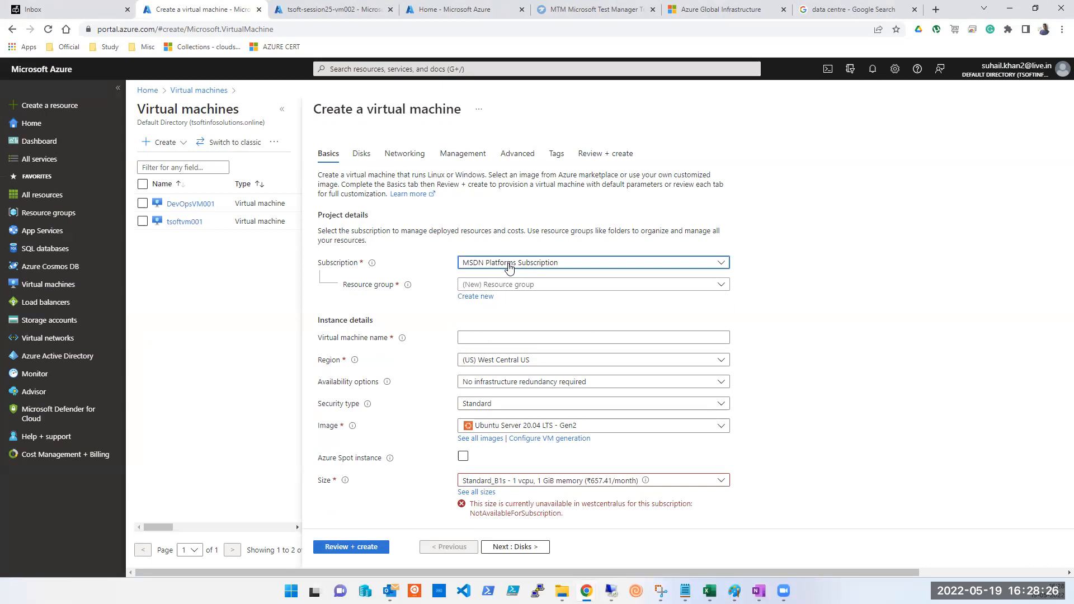
left_click(509, 268)
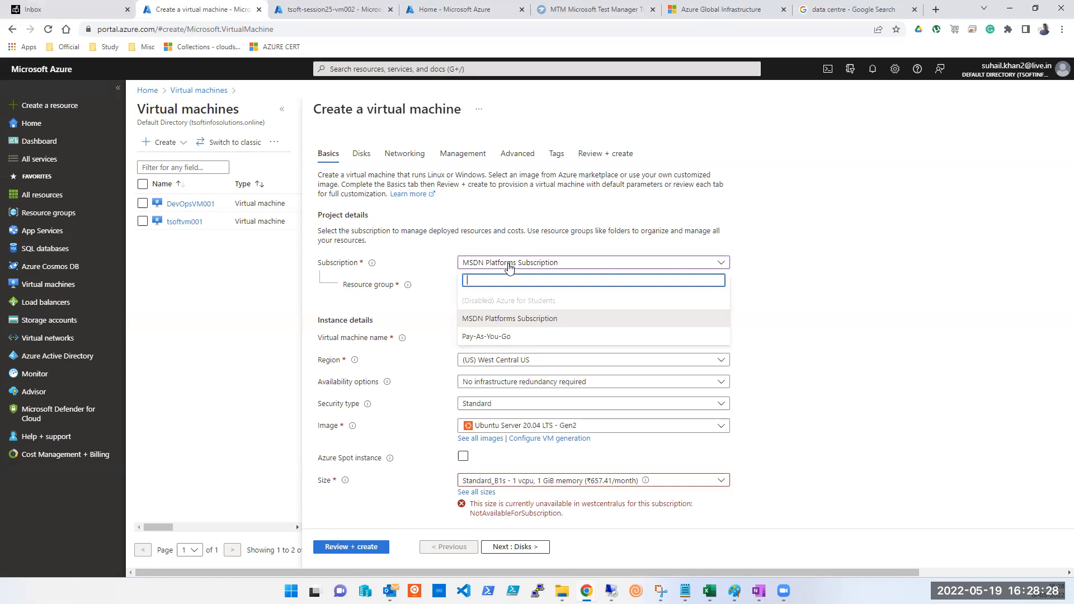
left_click(508, 269)
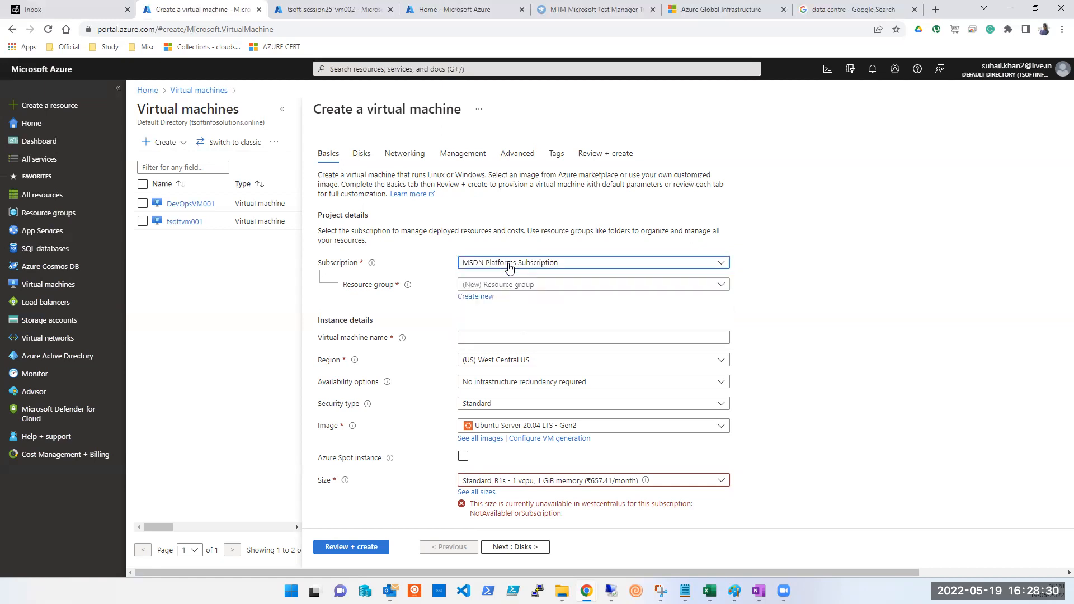
Step: Choose several existing resource groups for the VM in turn, ending with the one listed three entries above Terraform
left_click(571, 286)
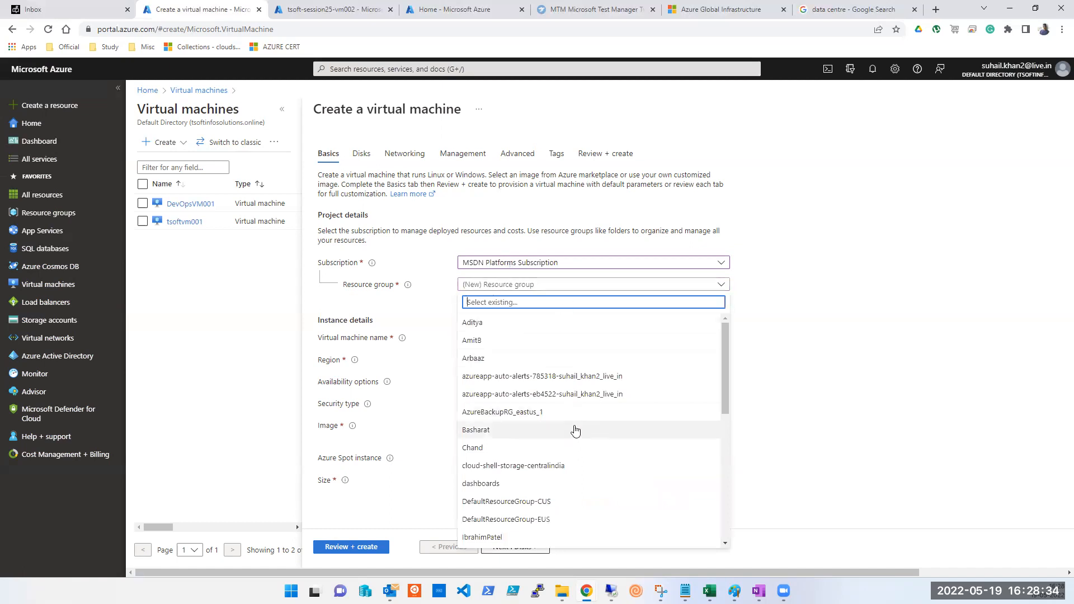
scroll(582, 430, "down", 2)
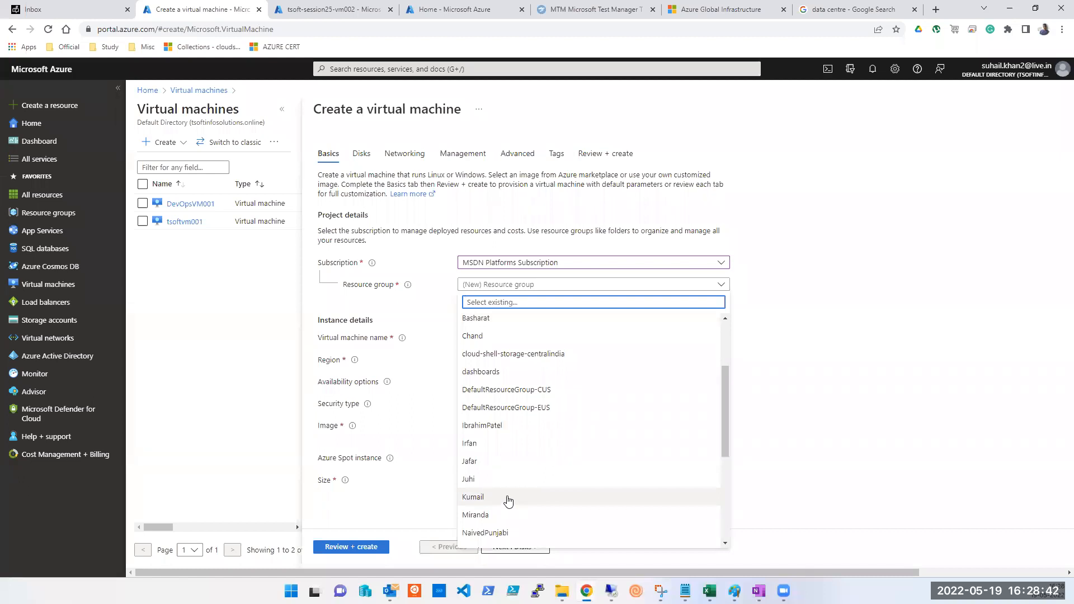
left_click(501, 470)
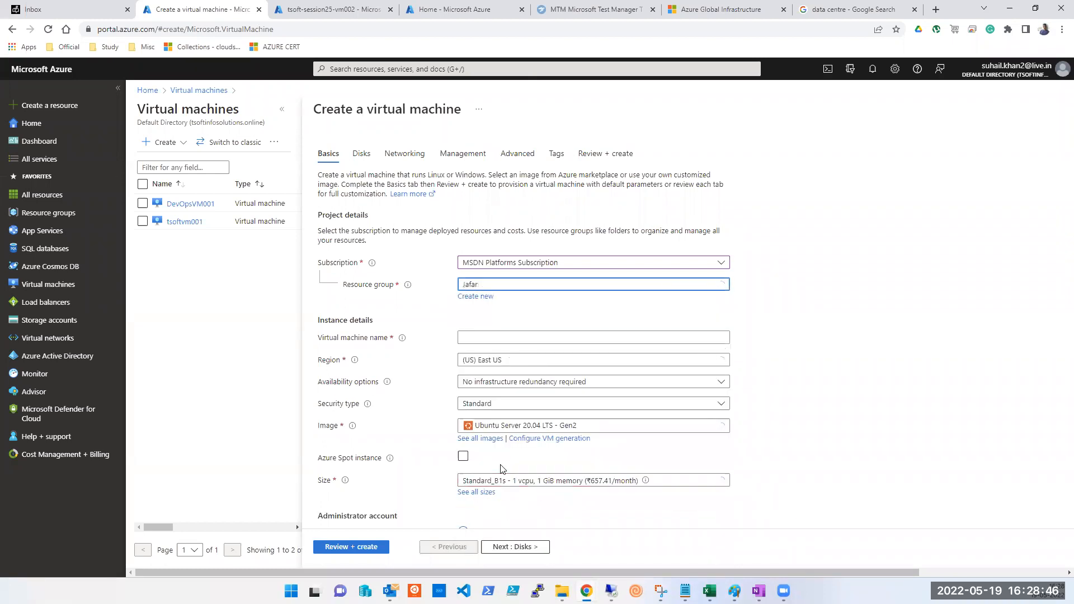
left_click(509, 289)
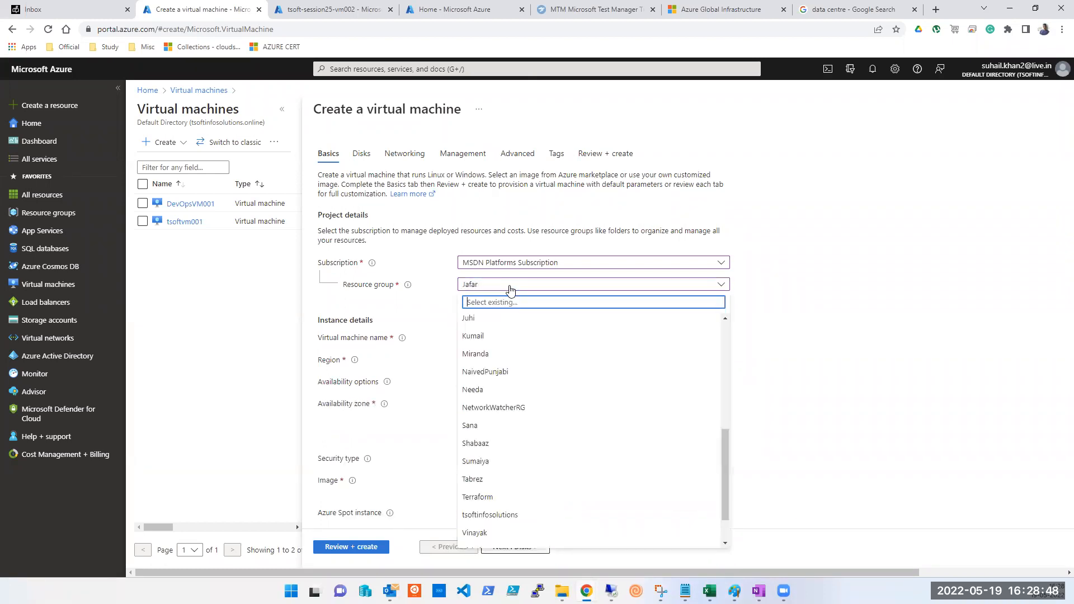
scroll(482, 453, "down", 1)
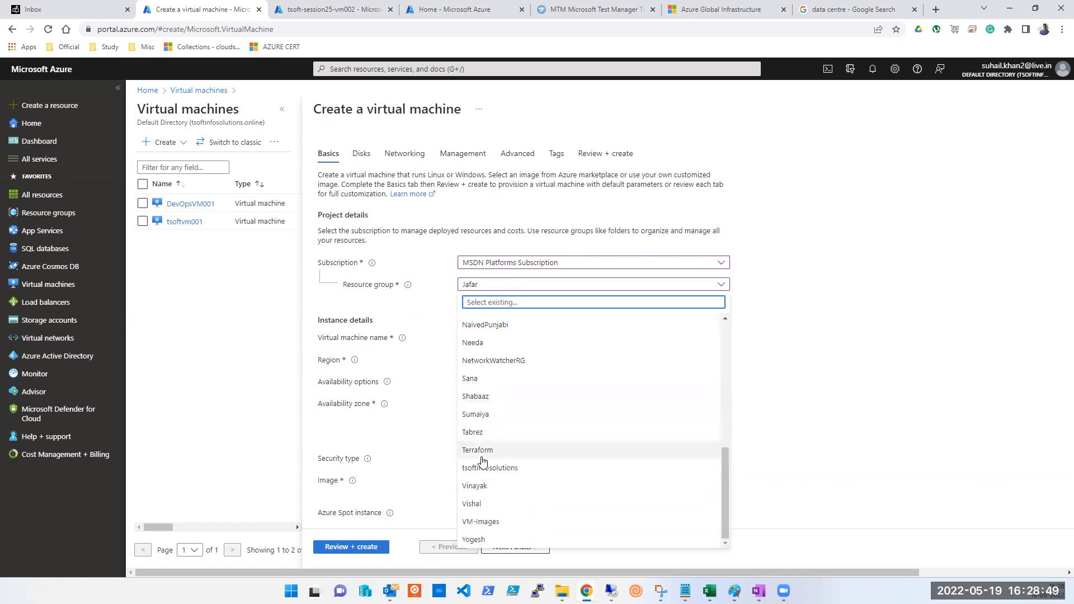
left_click(480, 504)
left_click(514, 286)
left_click(512, 350)
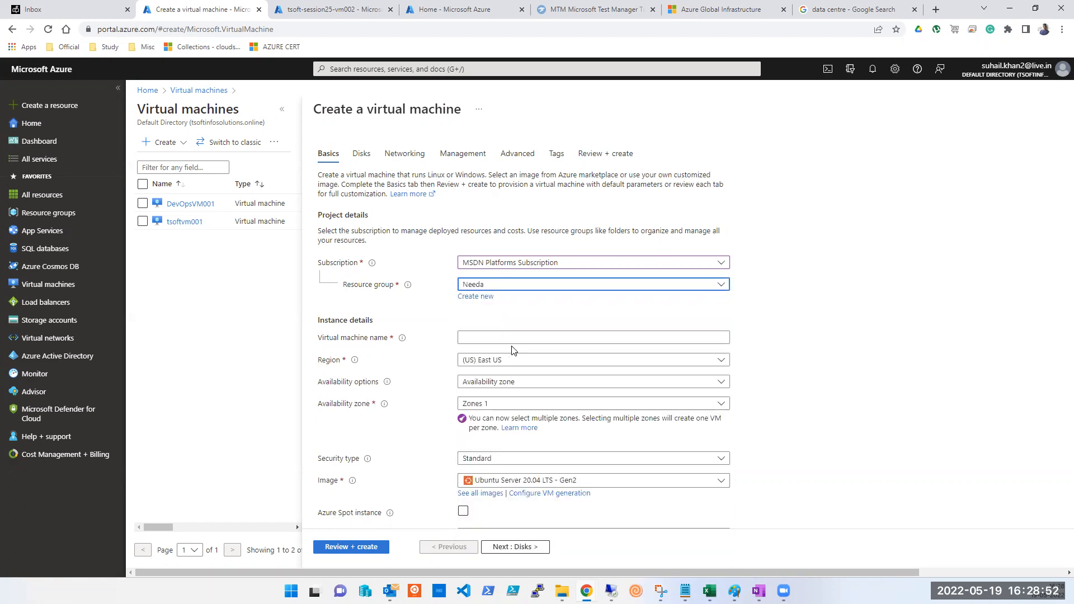
left_click(514, 288)
left_click(505, 395)
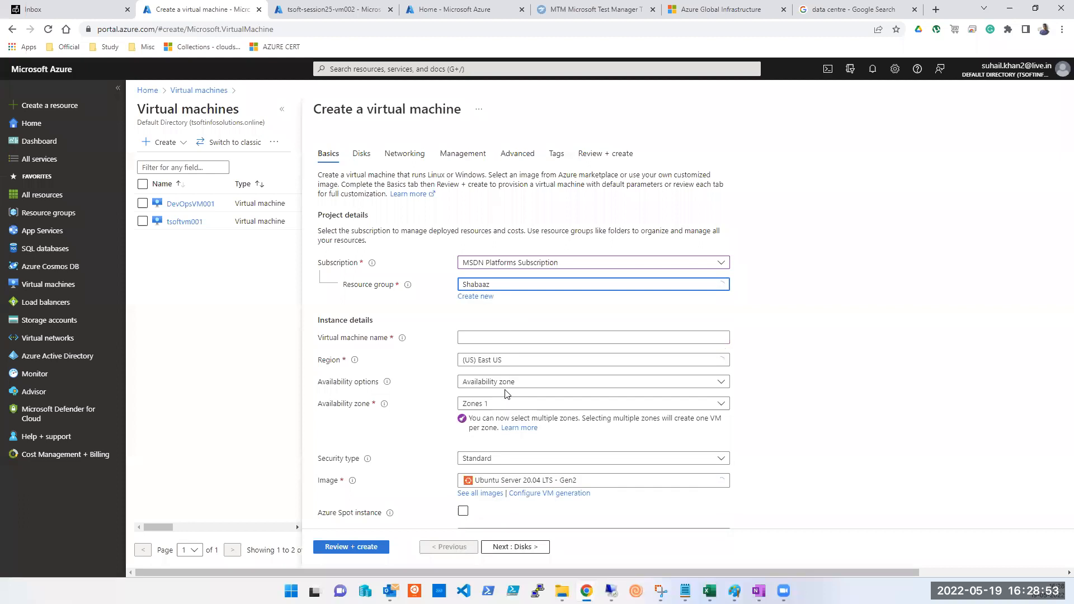
Step: Review the existing resource groups and open the prompt for a new resource group, then cancel it
left_click(525, 285)
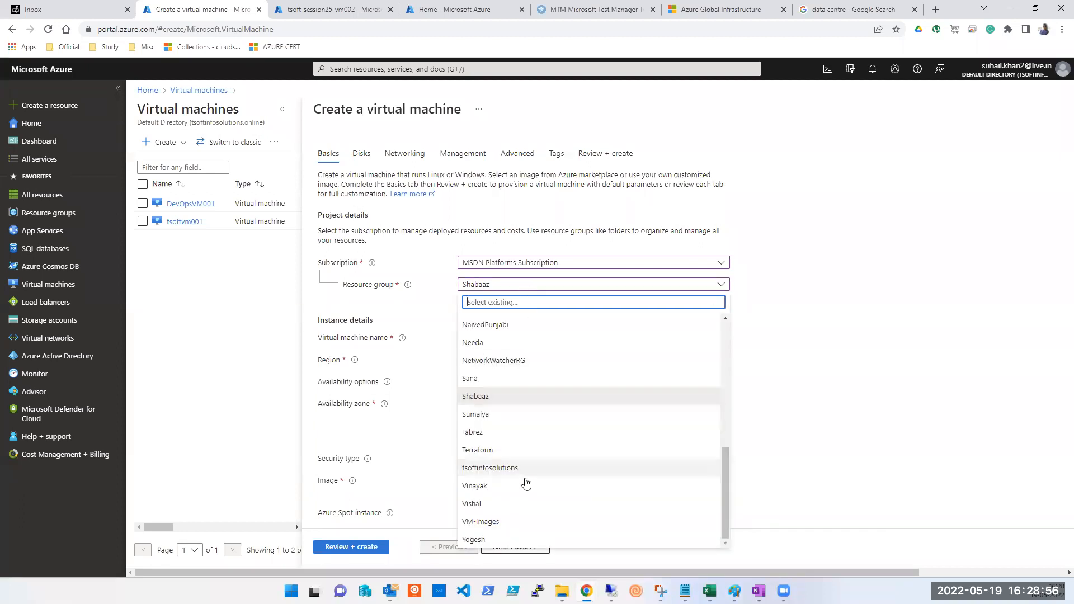
scroll(510, 492, "up", 3)
scroll(510, 487, "up", 3)
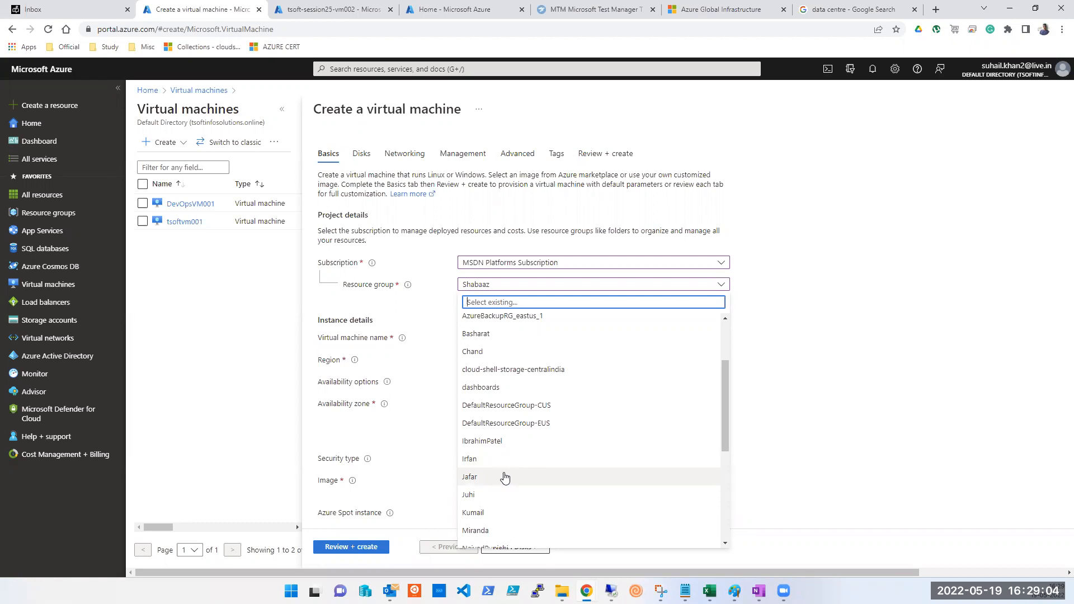
left_click(961, 391)
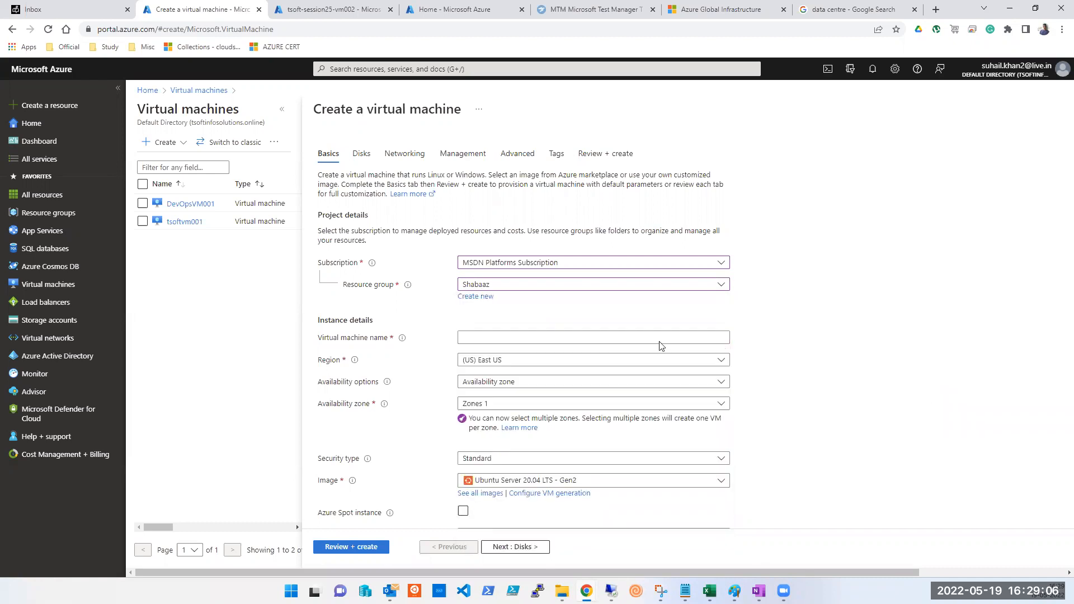
left_click(464, 298)
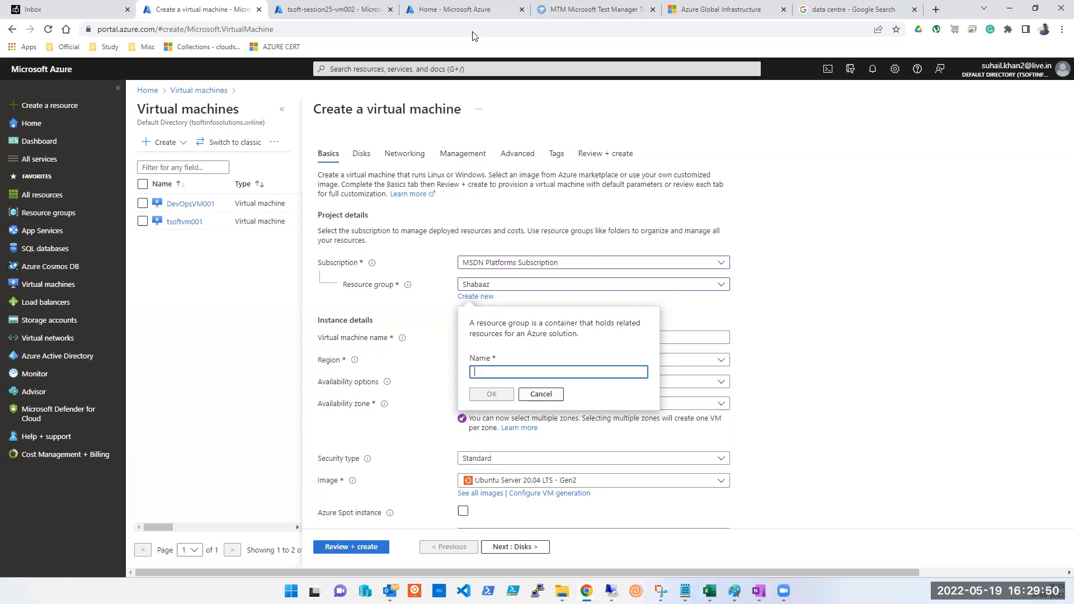
left_click(900, 434)
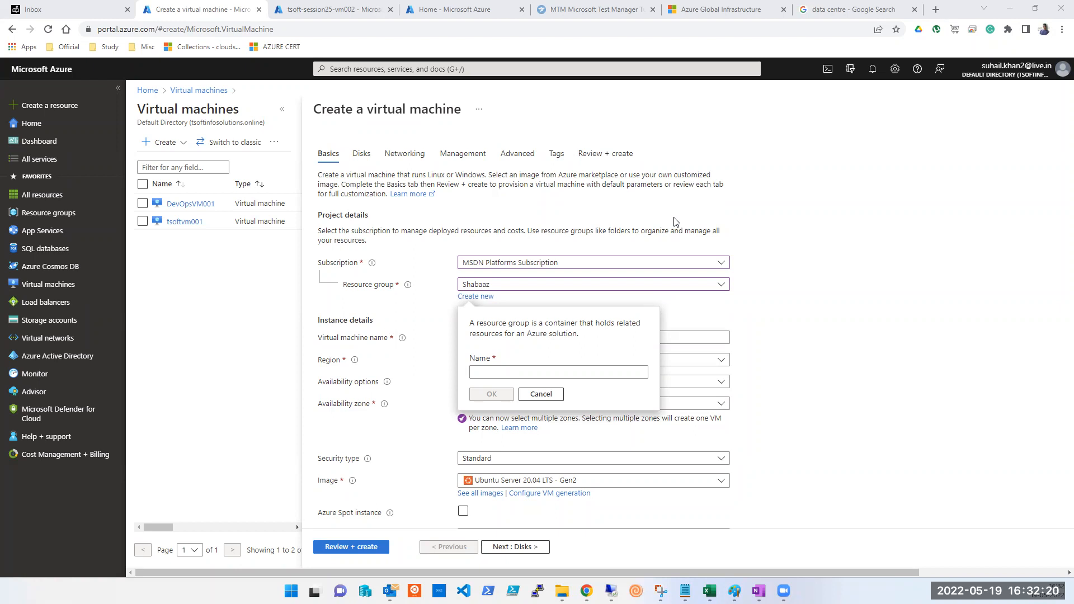
left_click(540, 394)
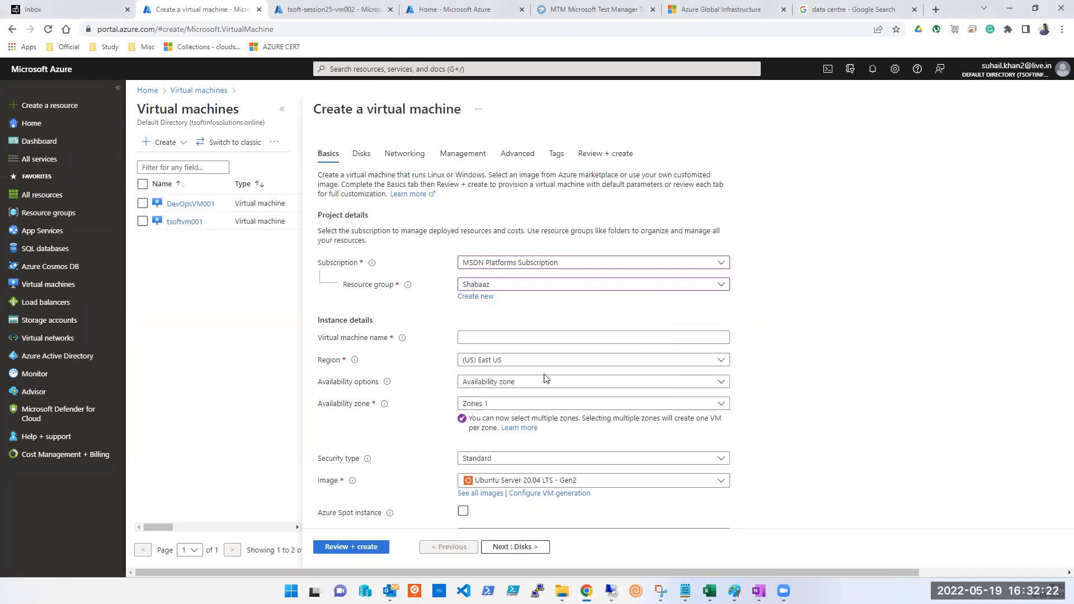
Step: Set the VM's resource group to the existing one listed three entries below DefaultResourceGroup-EUS
left_click(526, 286)
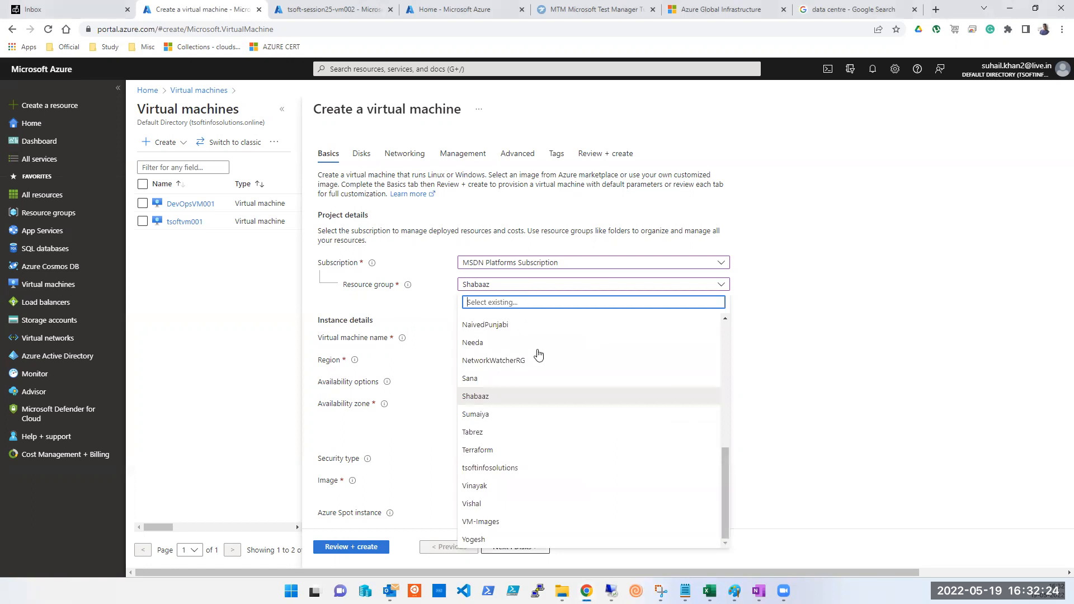
scroll(568, 470, "up", 3)
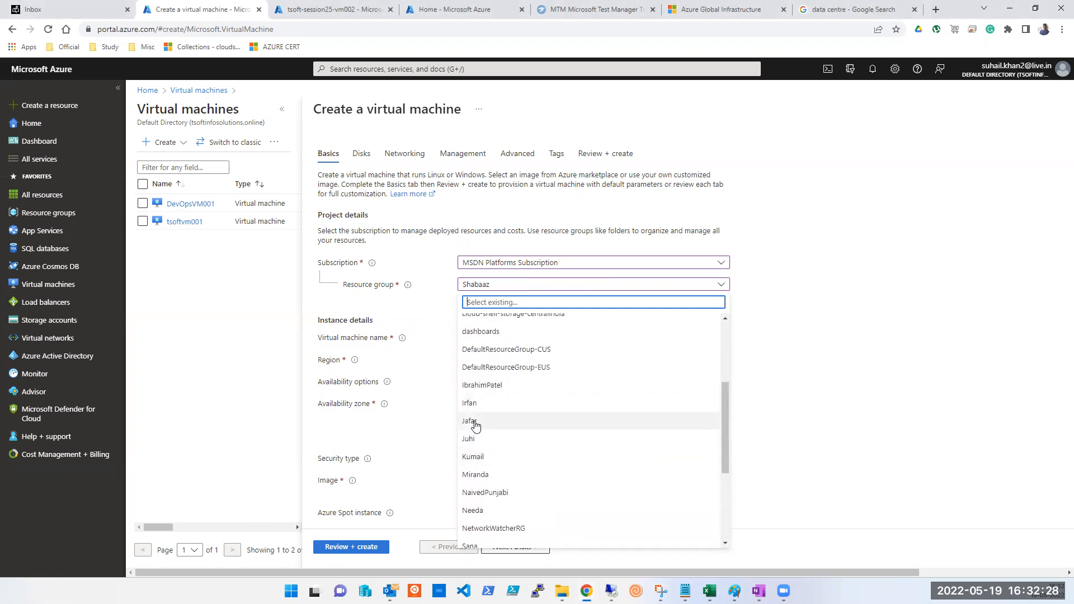
left_click(475, 421)
Step: Name the virtual machine tsoft-session26-vm001
left_click(491, 338)
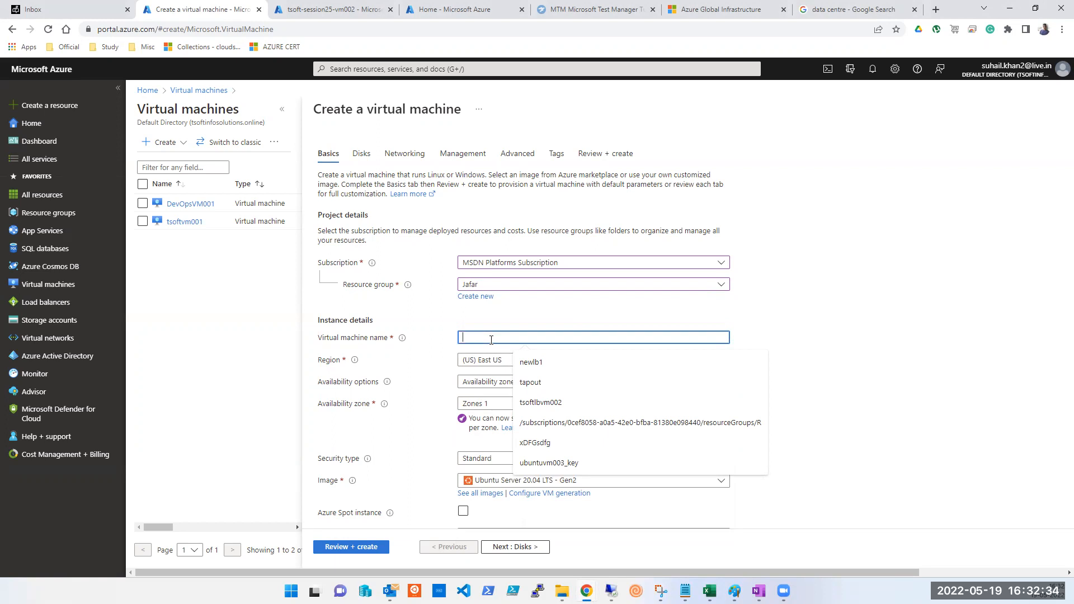
type("tsoft")
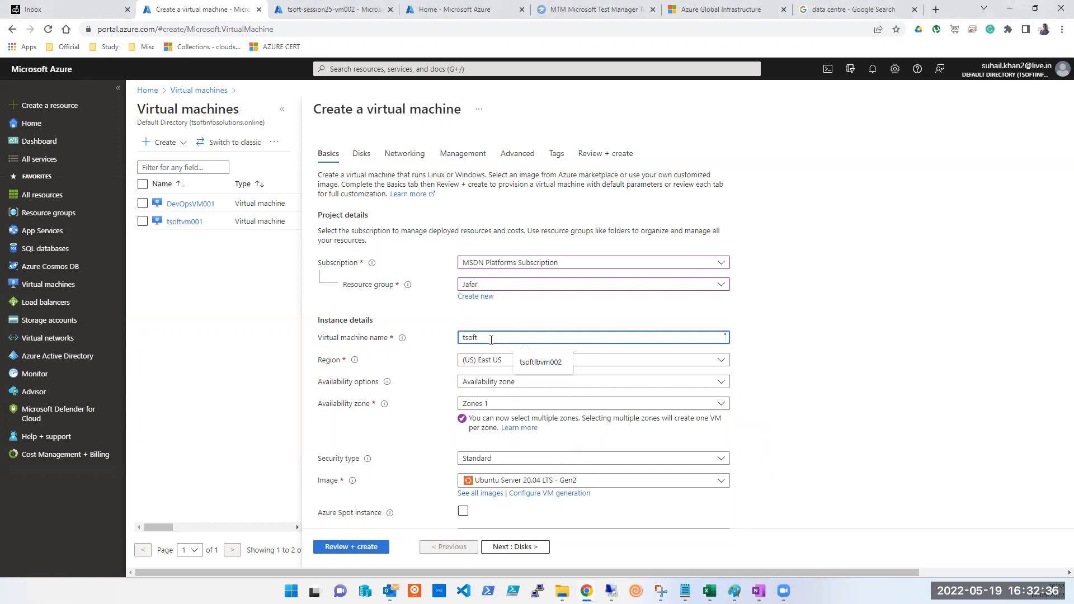
type("-session26")
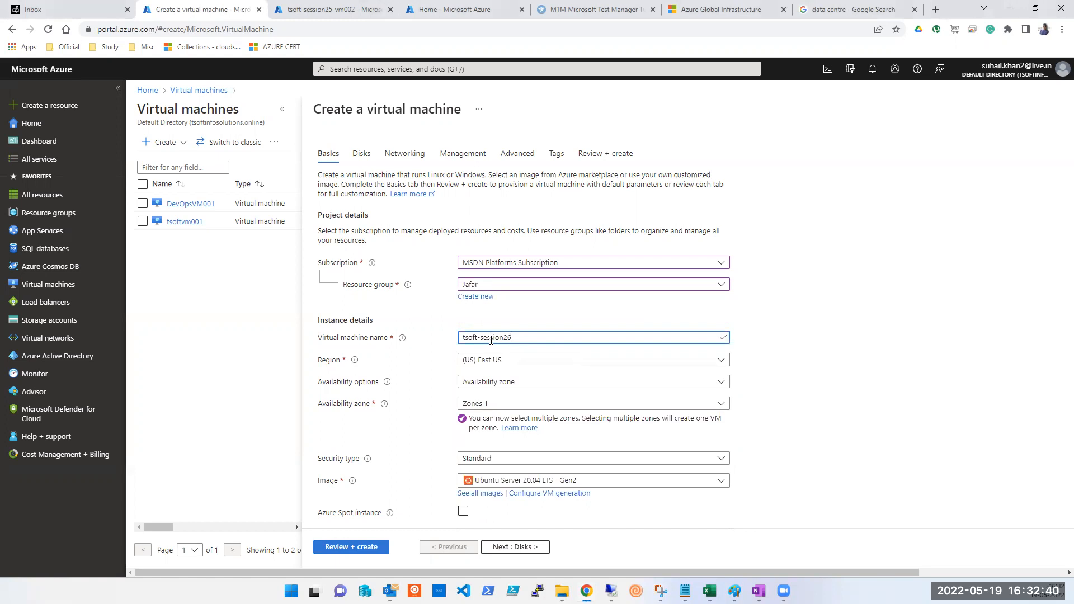
type("-vm001")
Step: Highlight the virtual machine name, the Project details text and the Instance details heading in the form
key("ctrl+a")
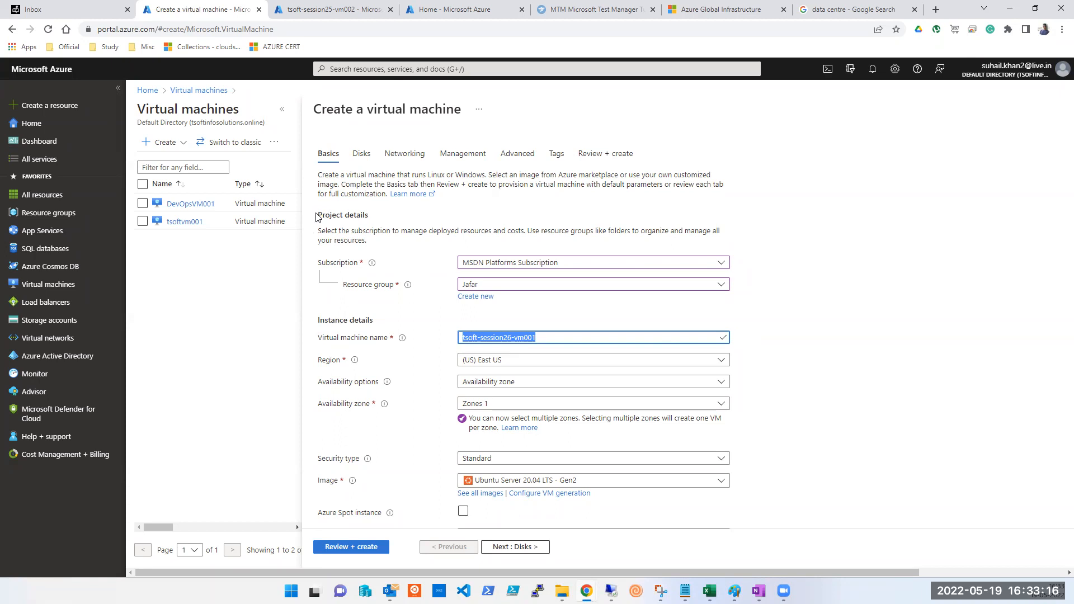
left_click_drag(316, 215, 564, 299)
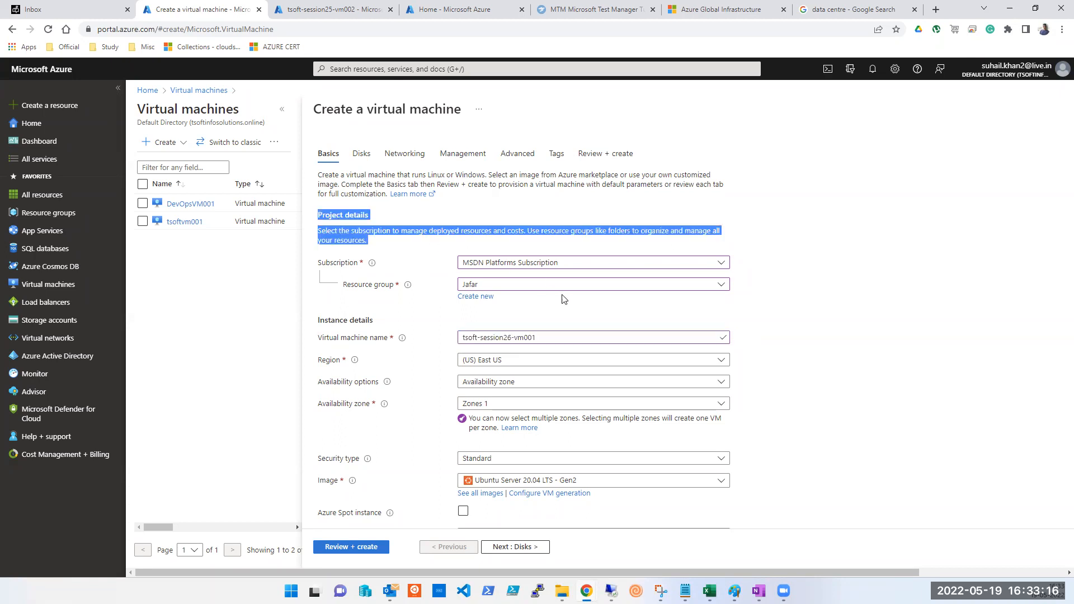
left_click(325, 324)
triple_click(328, 323)
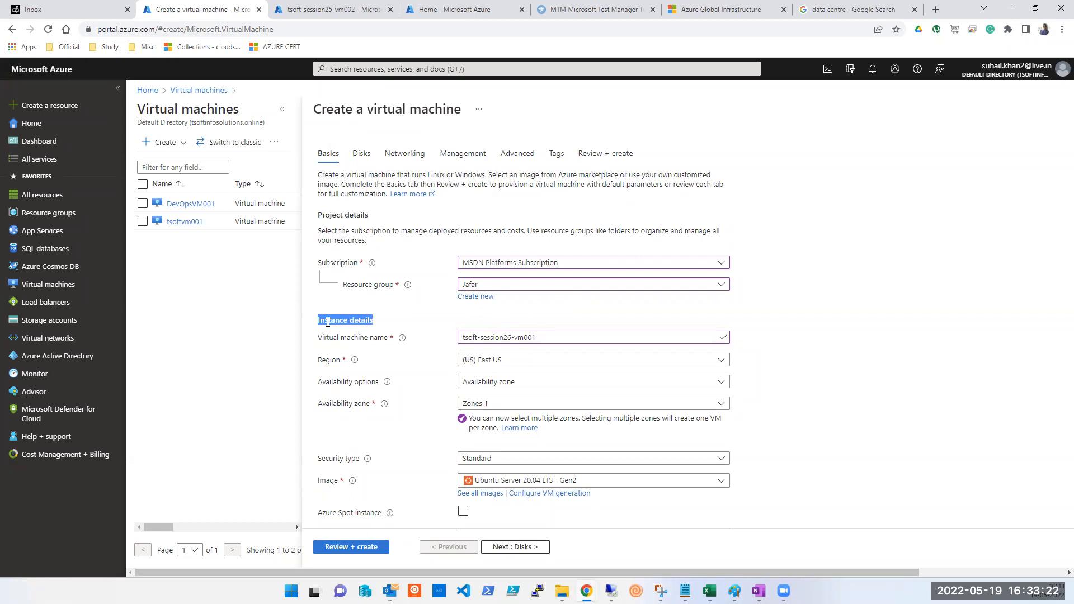
Step: Try replacing session26 with pp in the virtual machine name, then undo the change
scroll(370, 330, "down", 1)
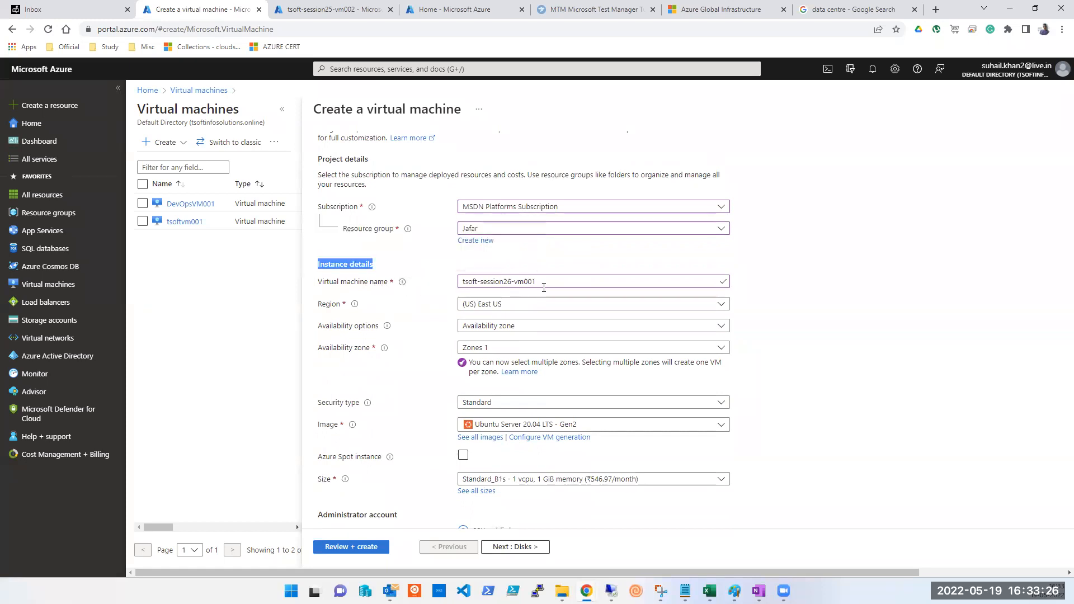
double_click(499, 282)
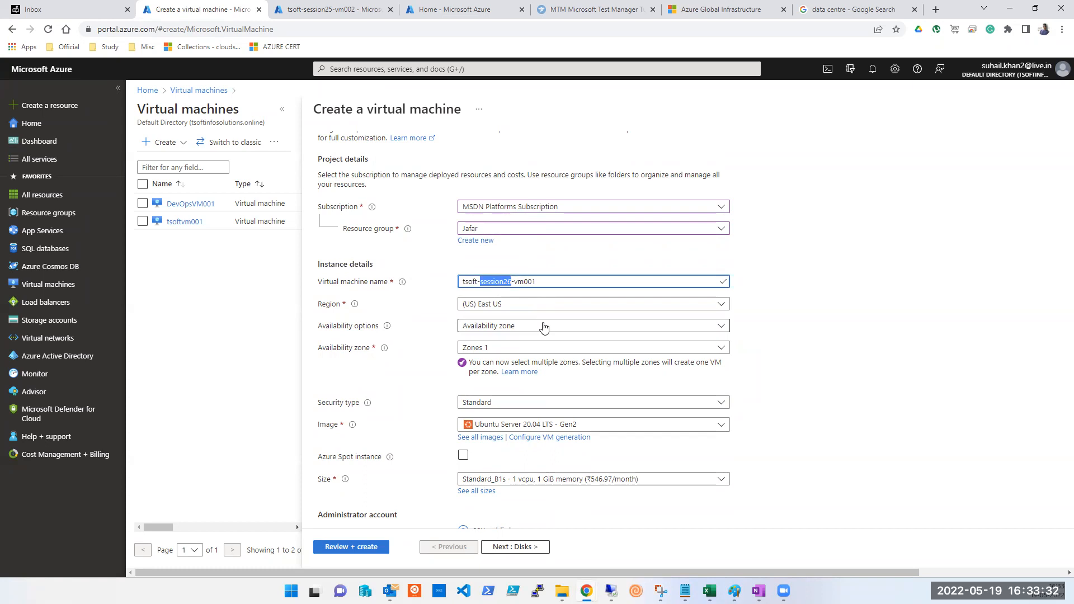
type("pp")
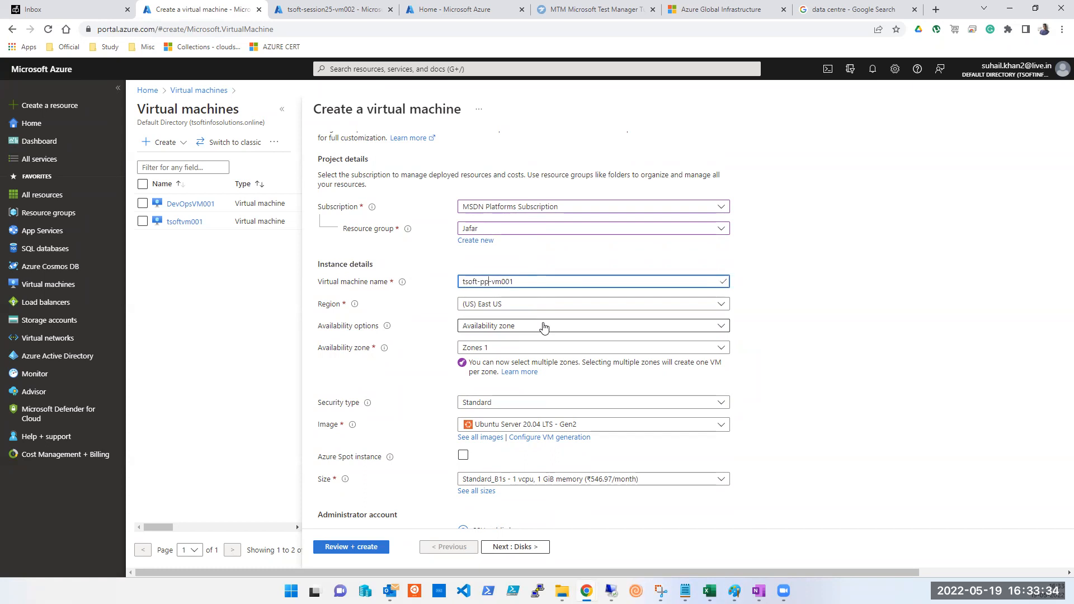
key("ctrl+z")
key("ctrl+z")
key("ctrl+z")
Step: View the VM's available region options and switch to the Azure Global Infrastructure page
left_click(554, 304)
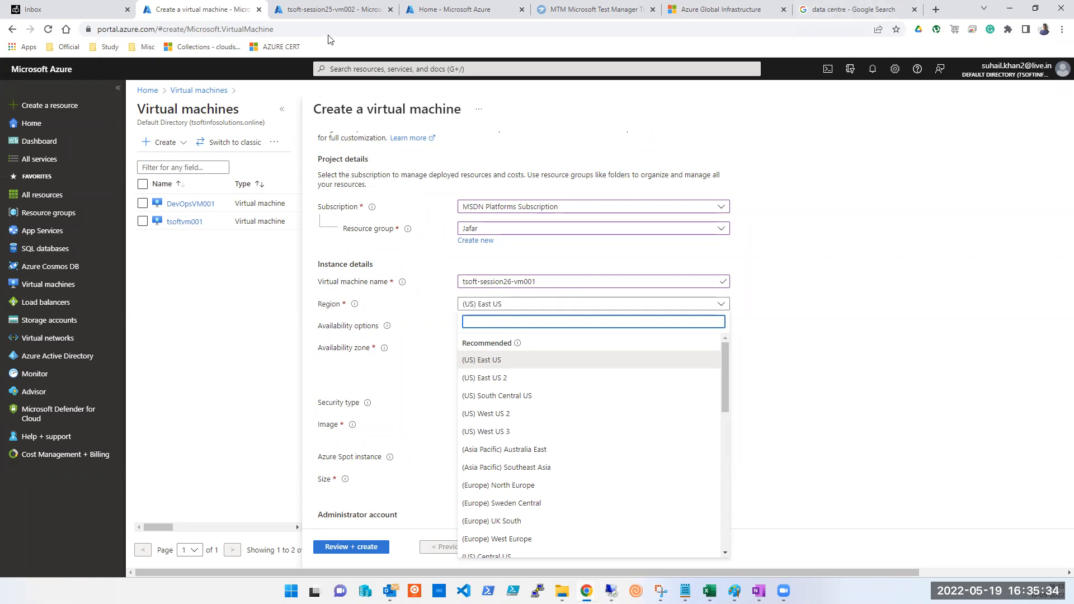
left_click(292, 21)
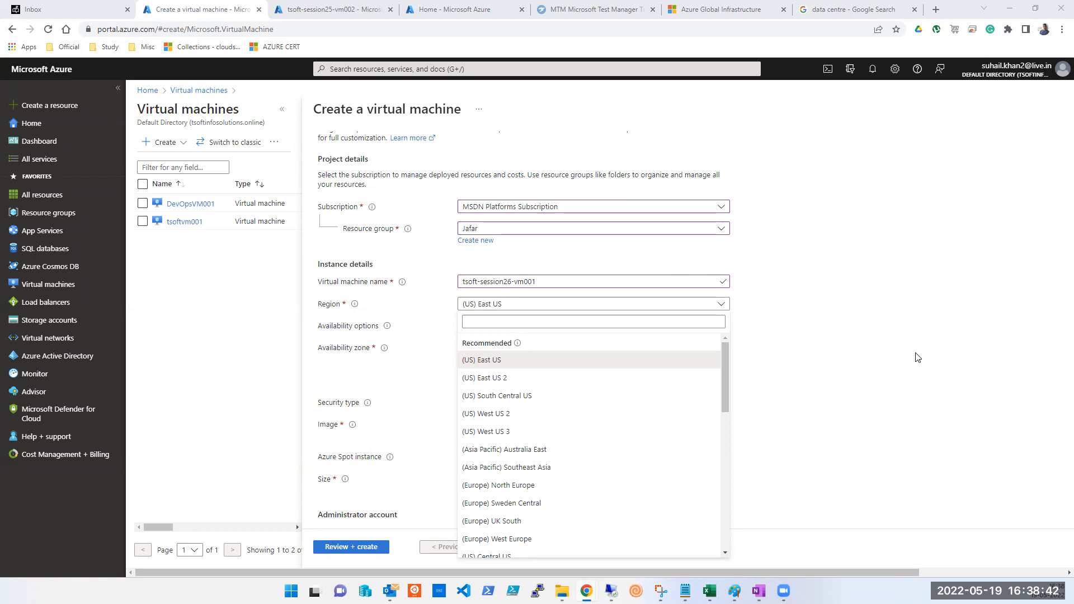
left_click(677, 11)
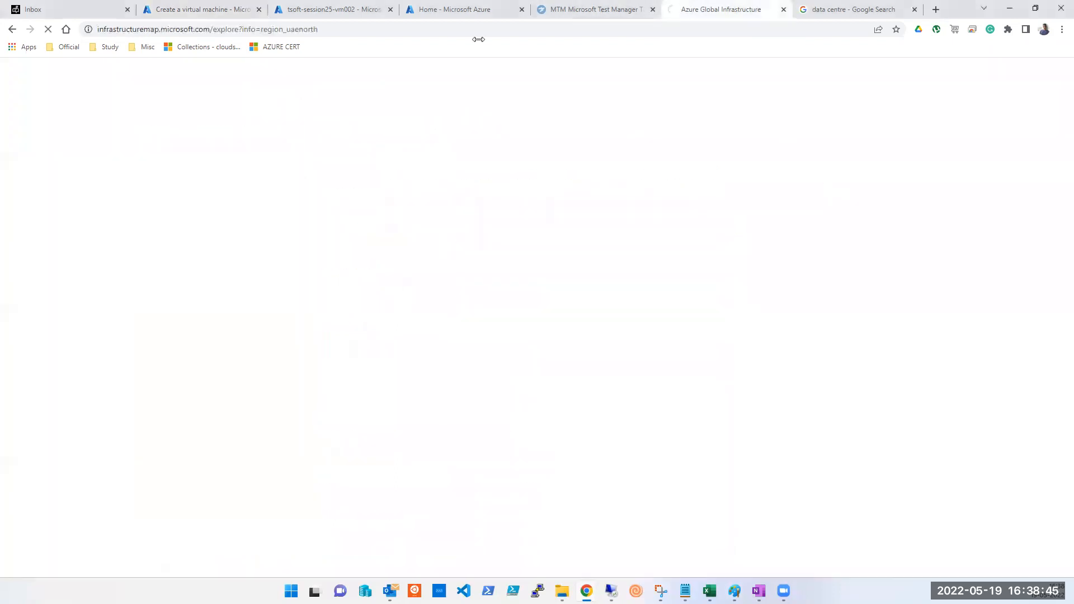
left_click(223, 30)
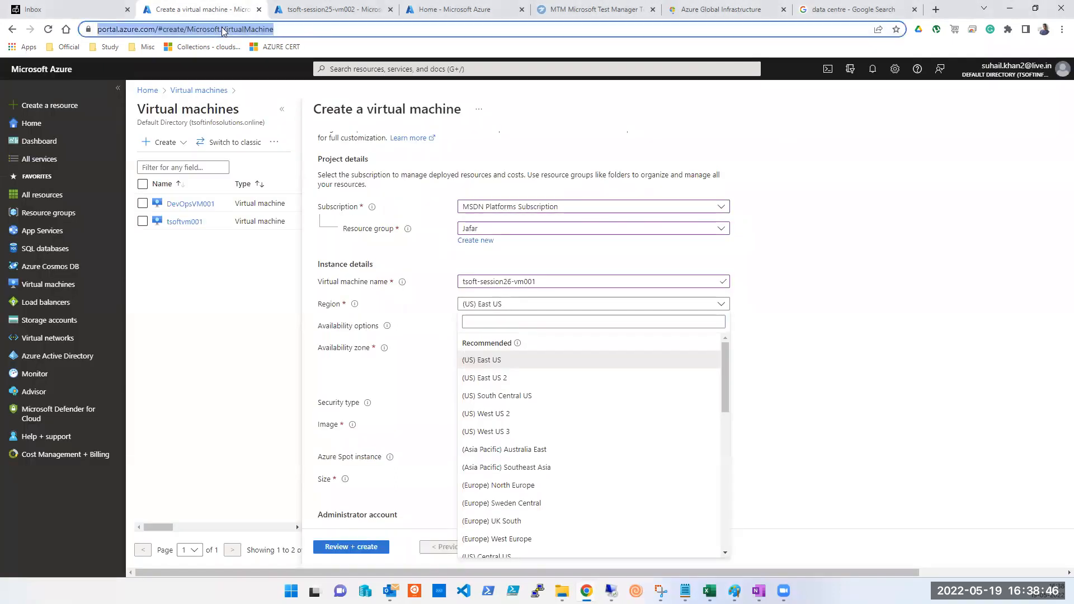
left_click(669, 7)
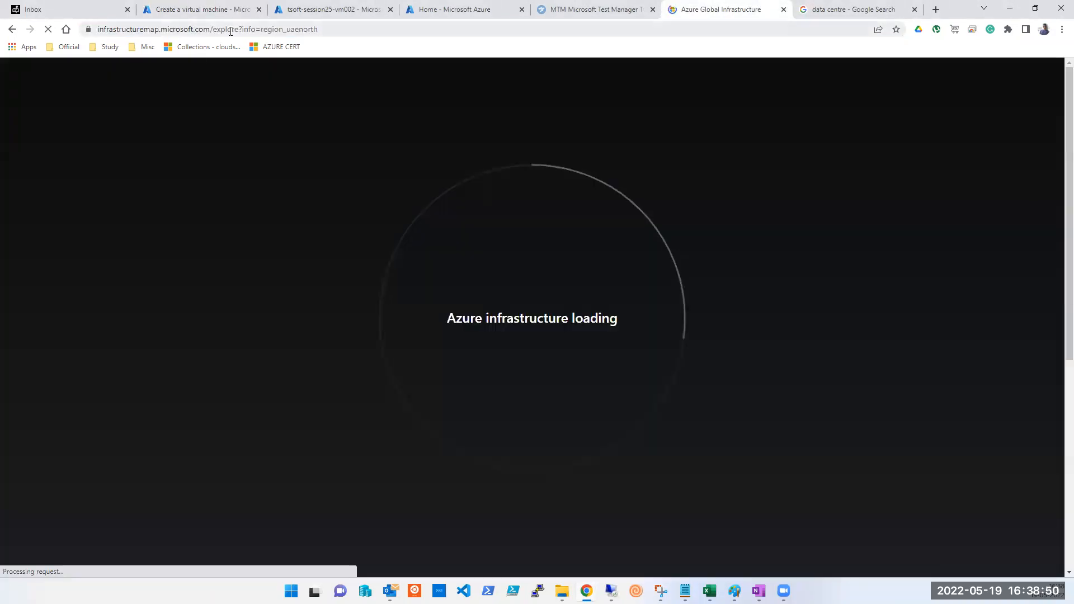
Step: In the Microsoft Test Manager article's browser tab, search for azure calculator and open the Microsoft Azure Pricing Calculator
key("ctrl+shift+Tab")
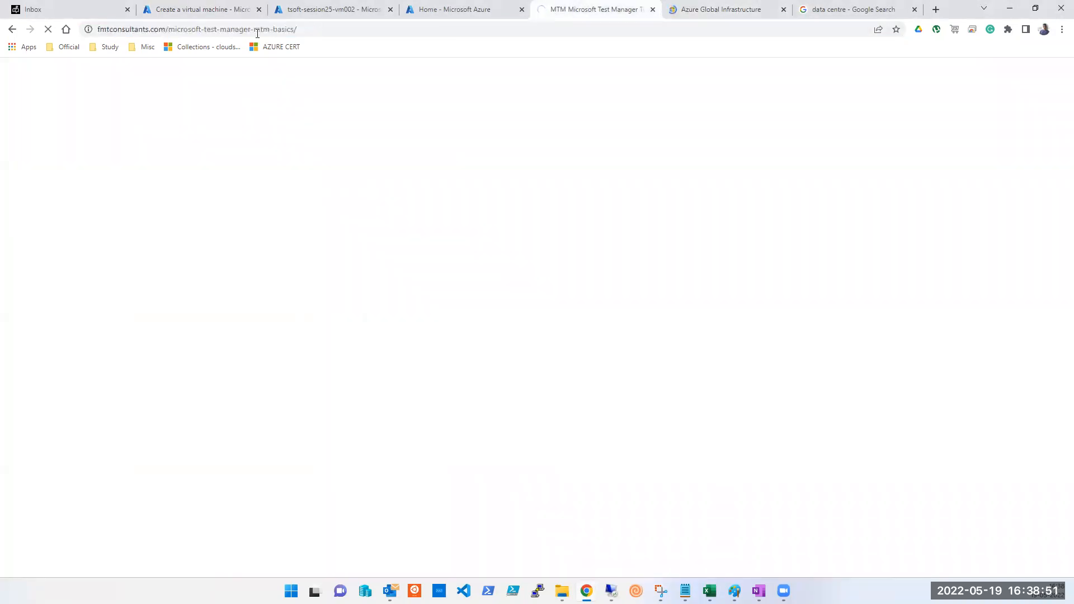
left_click(221, 31)
type("azure")
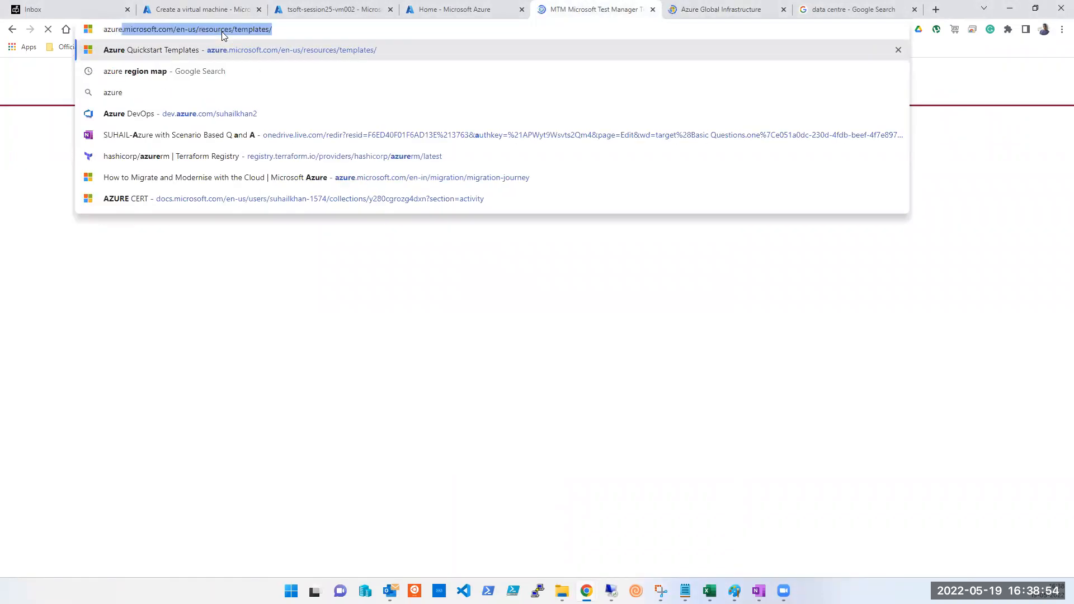
type(" cal")
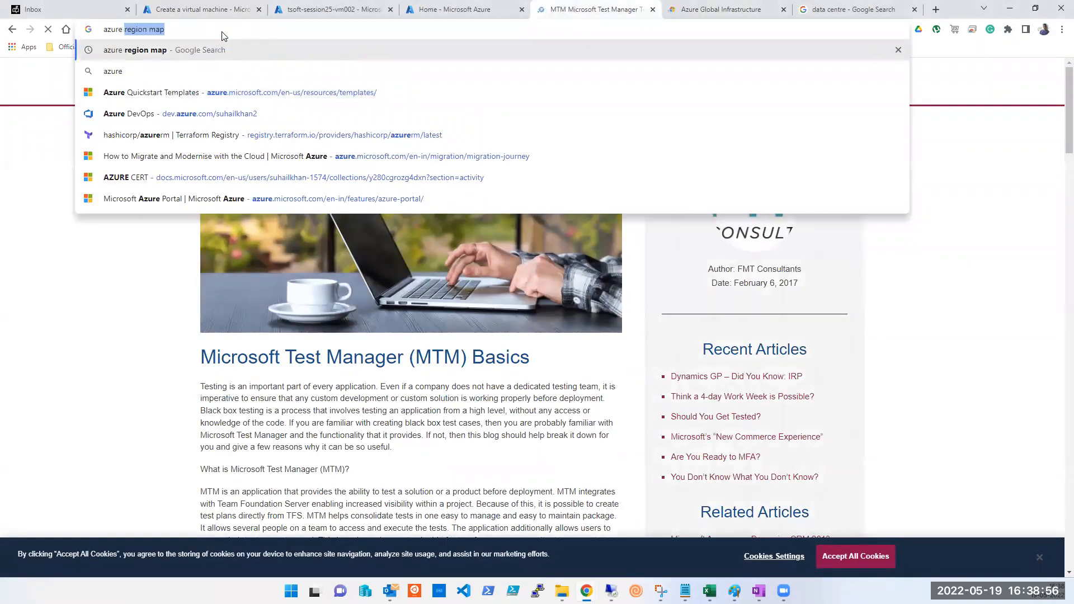
key("Down")
key("Return")
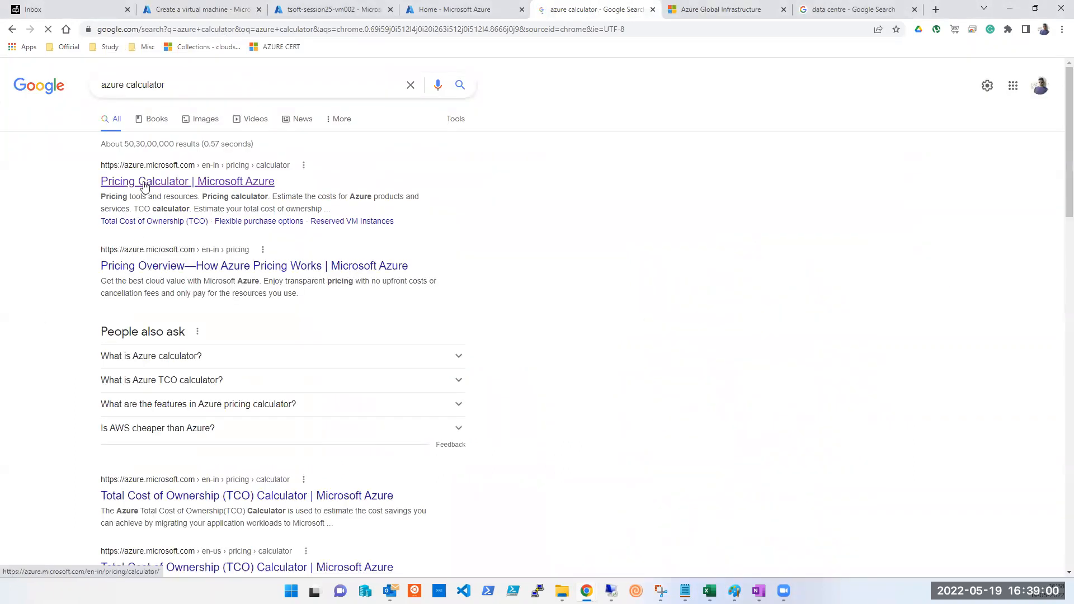
left_click(143, 183)
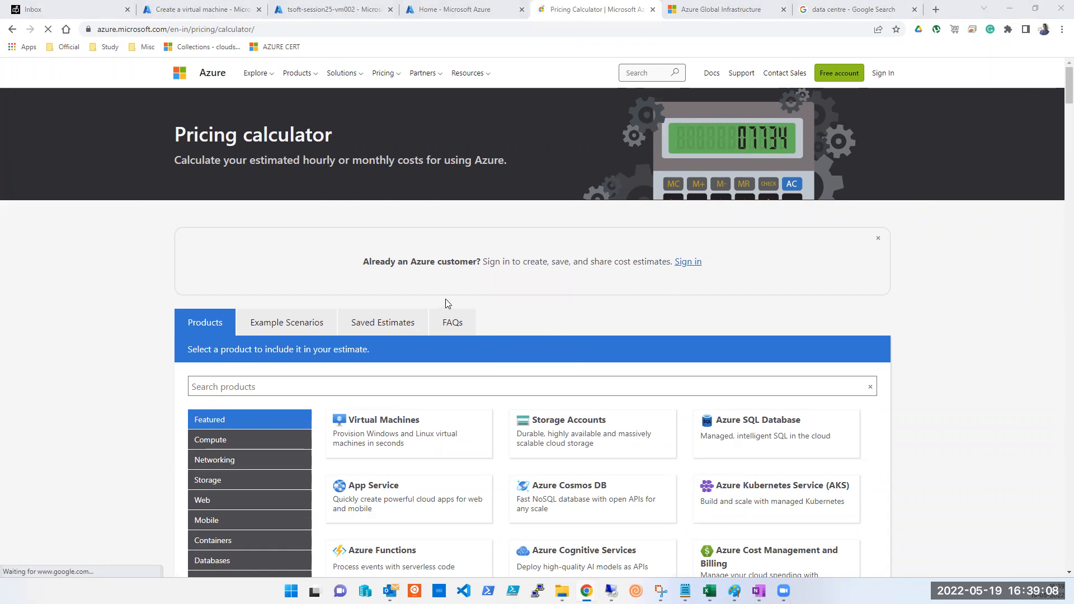
Step: Sign in to the pricing calculator, then add Virtual Machines to the estimate and view its entry
left_click(689, 261)
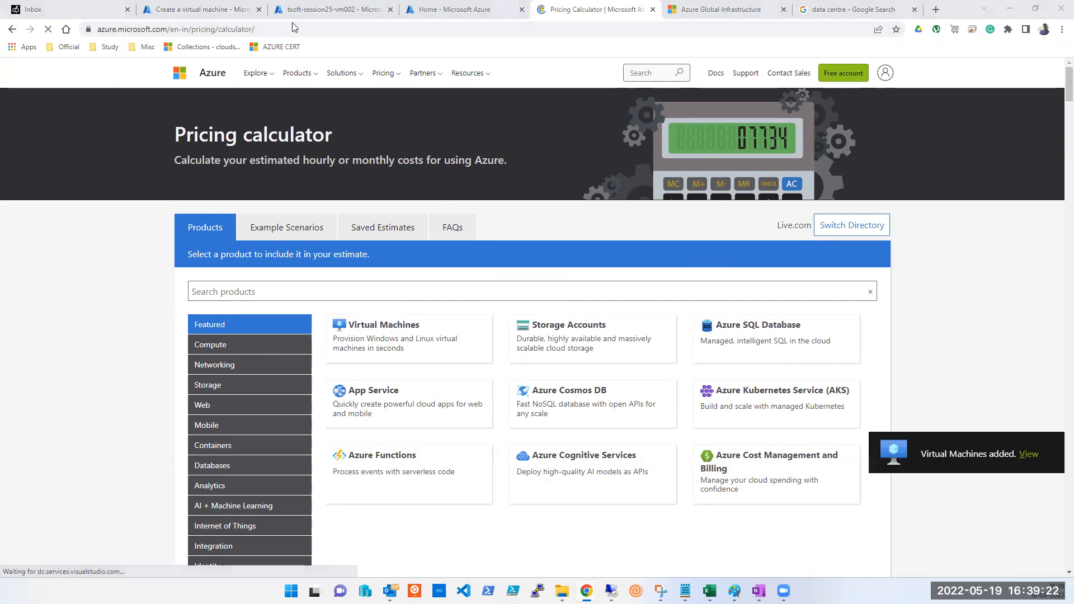
left_click(1027, 454)
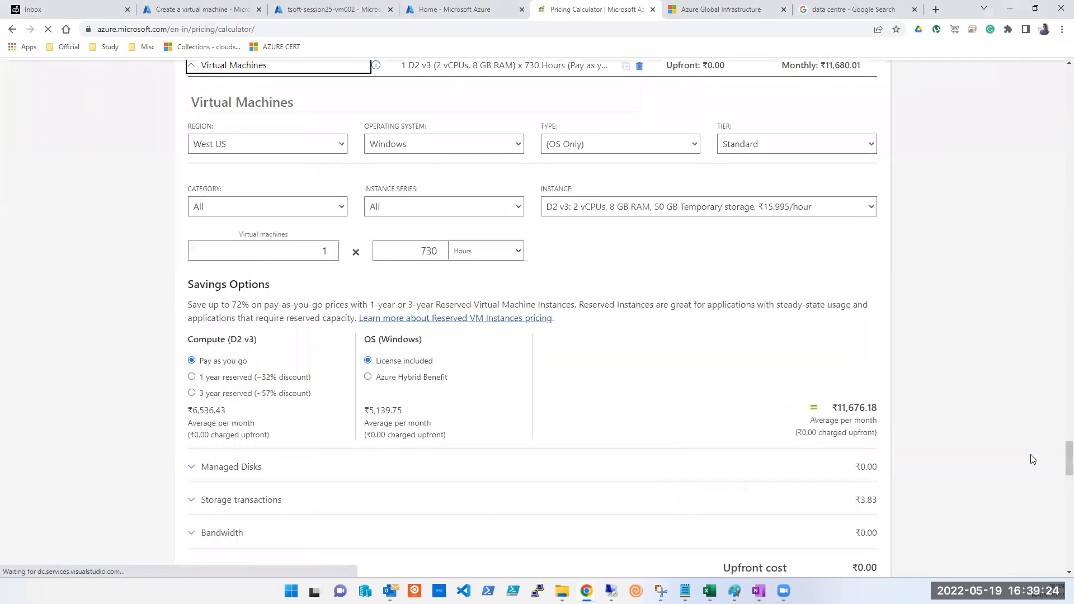
Step: Look through the saved estimate's items and delete all of them
scroll(667, 320, "up", 20)
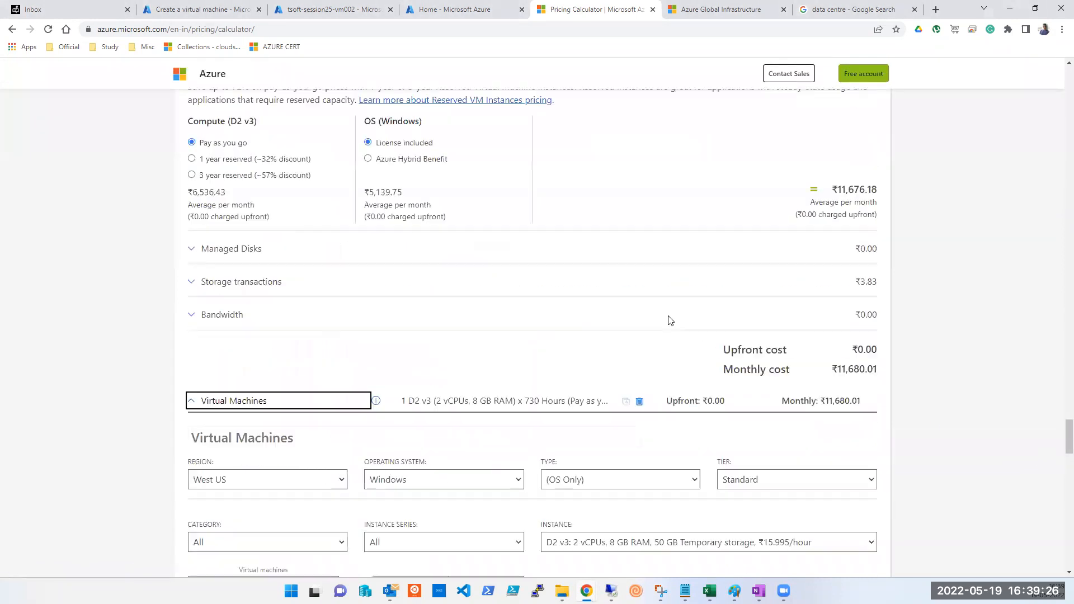
scroll(670, 319, "up", 20)
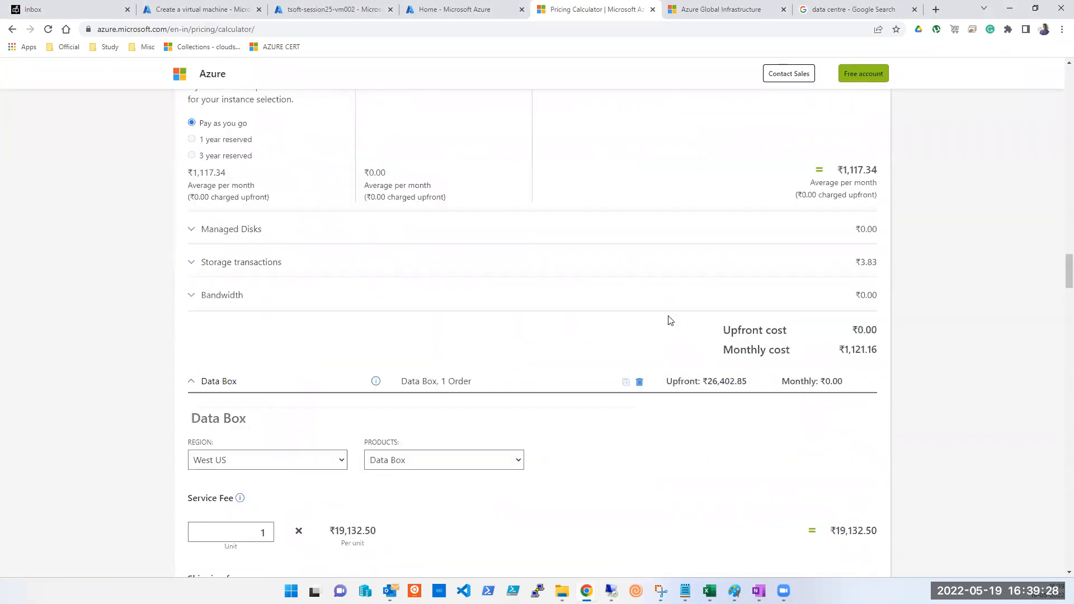
scroll(670, 320, "up", 8)
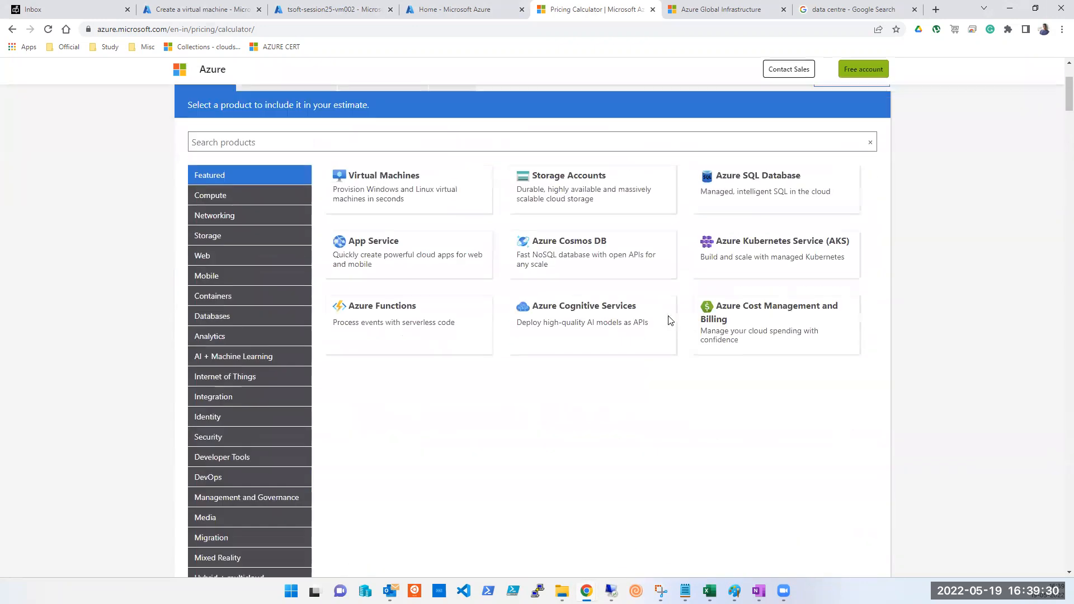
scroll(669, 319, "down", 7)
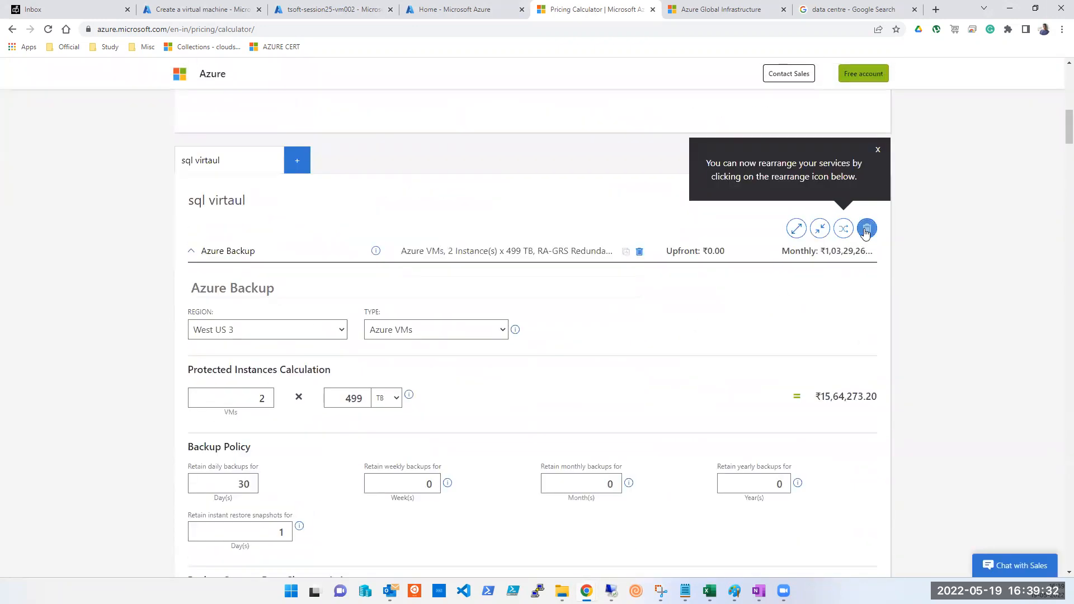
left_click(866, 228)
left_click(631, 344)
Step: Add Virtual Machines to the emptied estimate and view its configuration
scroll(632, 343, "up", 10)
left_click(355, 329)
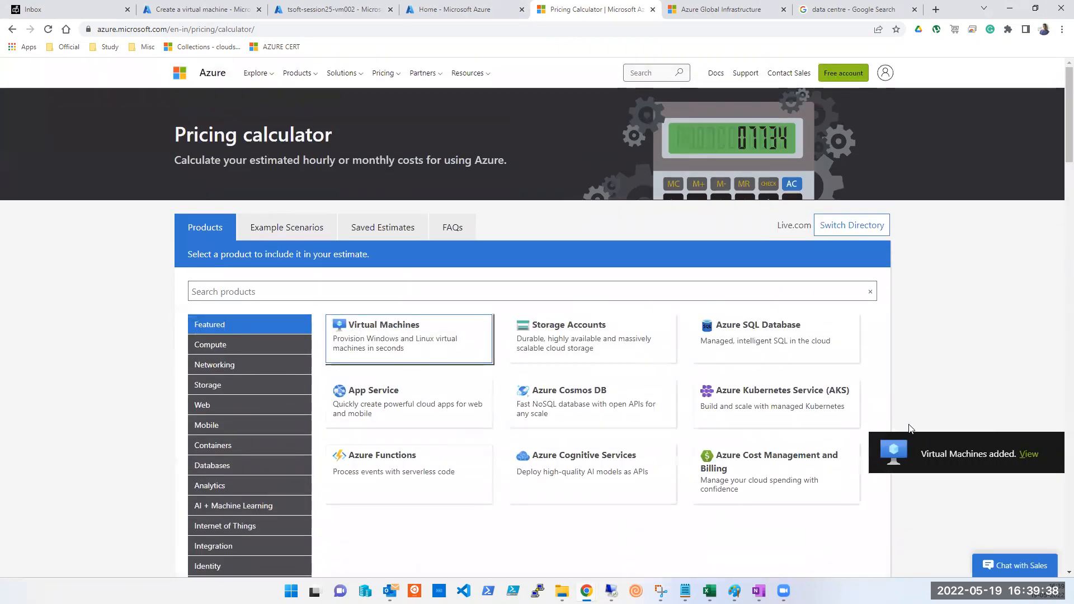
left_click(1029, 456)
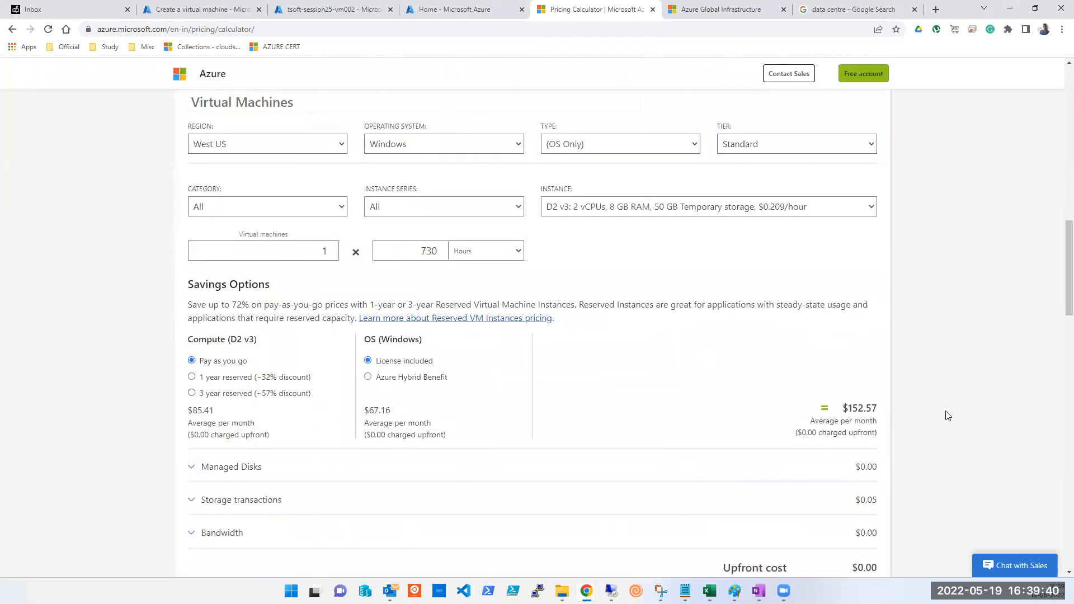
Step: Set the estimate's currency to India – Rupee (₹) INR
scroll(493, 311, "up", 1)
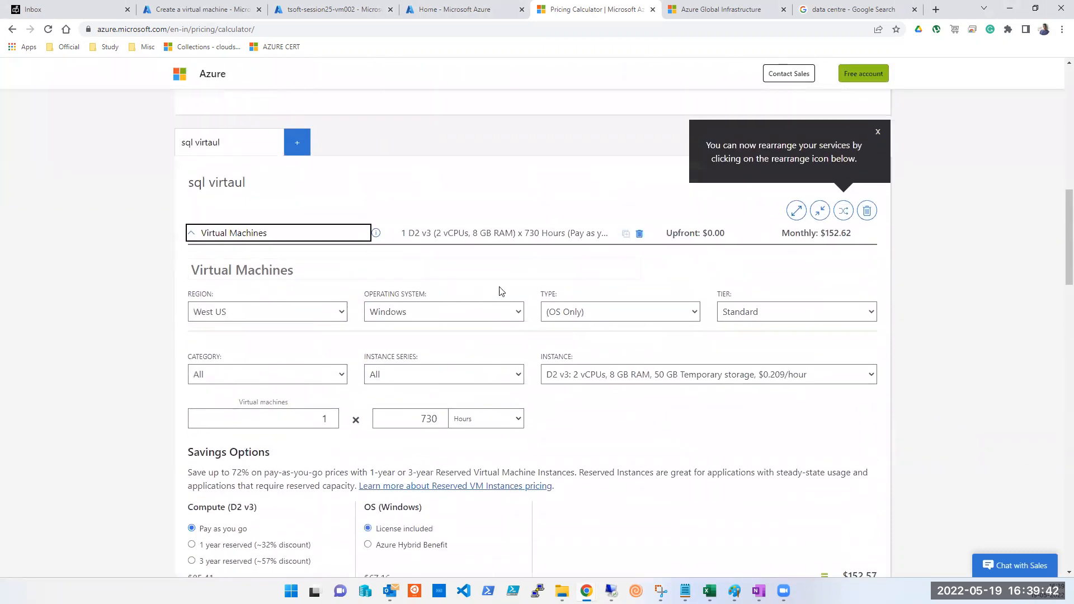
scroll(304, 182, "up", 3)
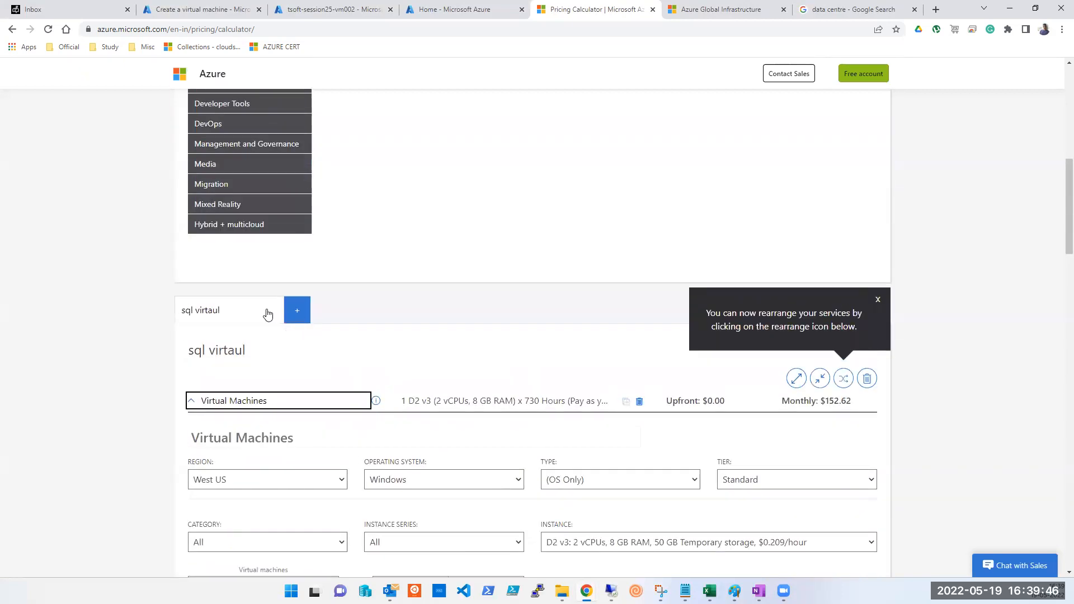
scroll(268, 314, "down", 8)
scroll(281, 323, "down", 6)
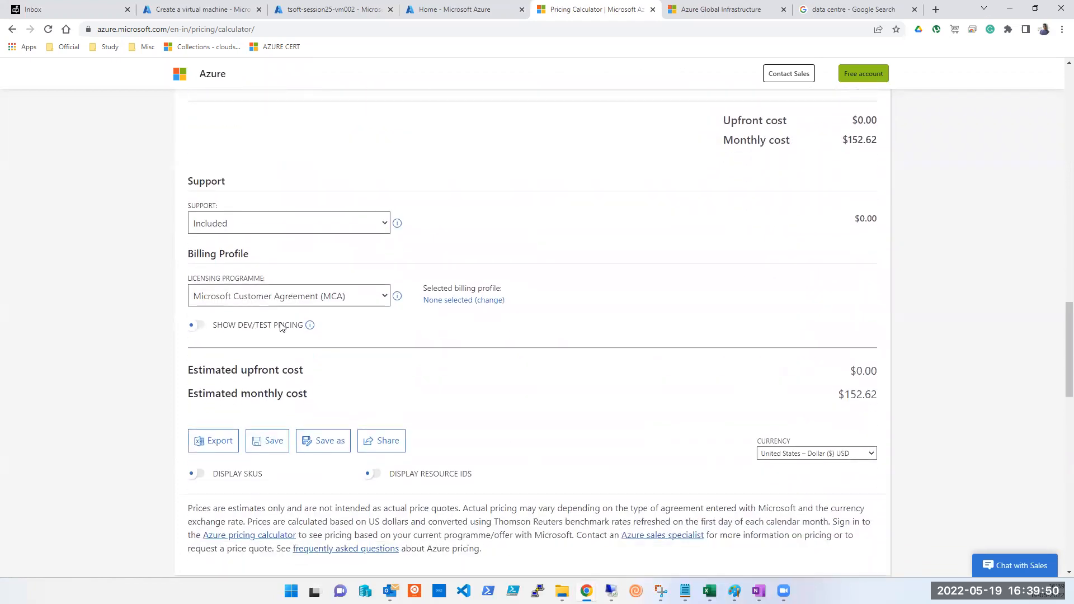
scroll(331, 338, "down", 8)
scroll(331, 337, "up", 10)
scroll(330, 337, "down", 3)
left_click(782, 399)
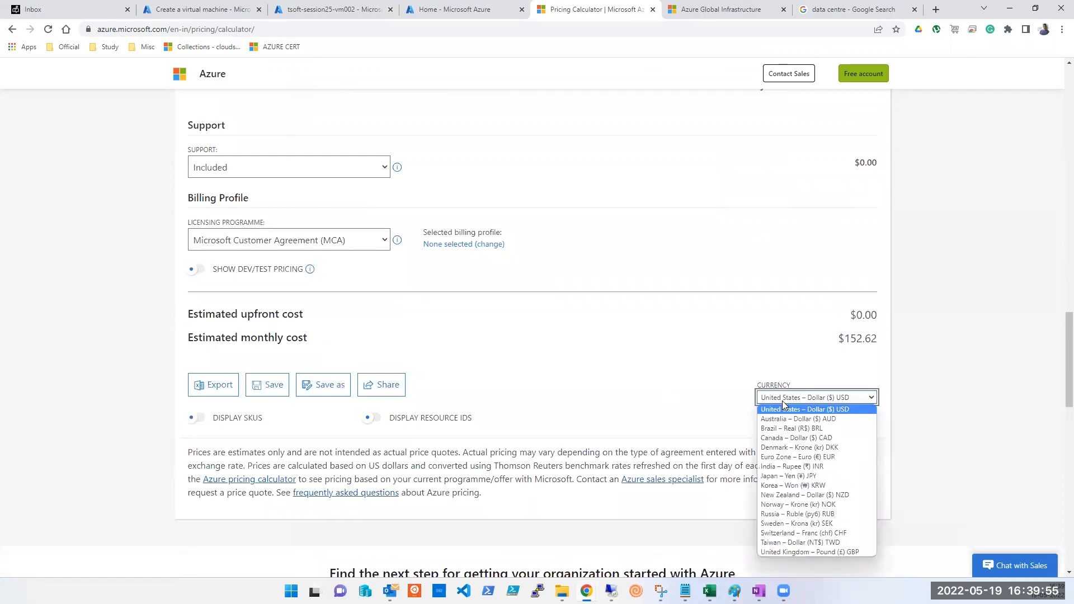
left_click(808, 467)
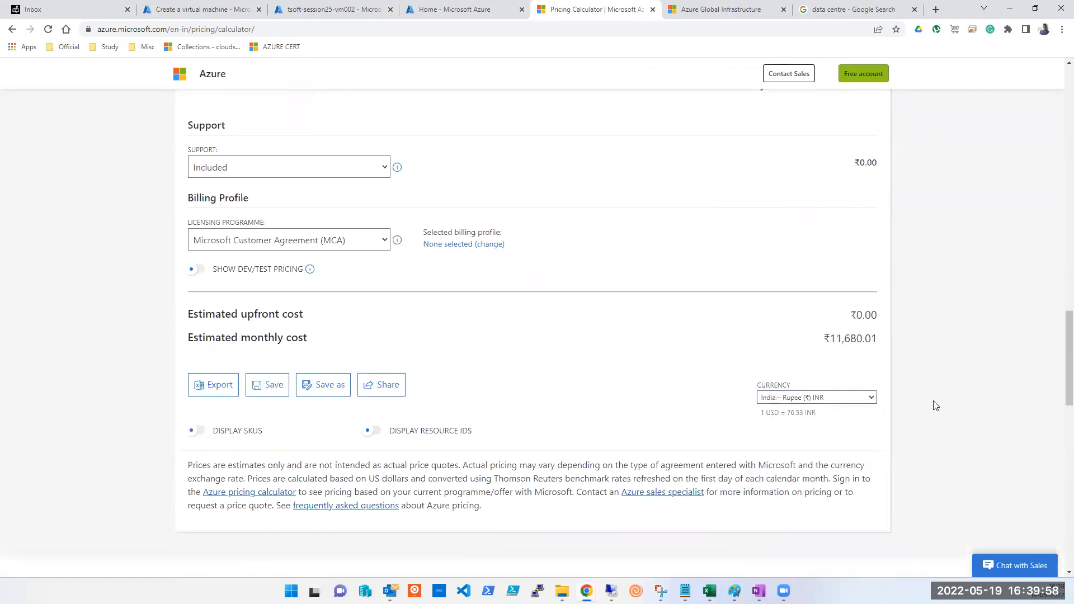
Step: Review the virtual machine's configuration, savings options and monthly cost in rupees
scroll(936, 404, "up", 12)
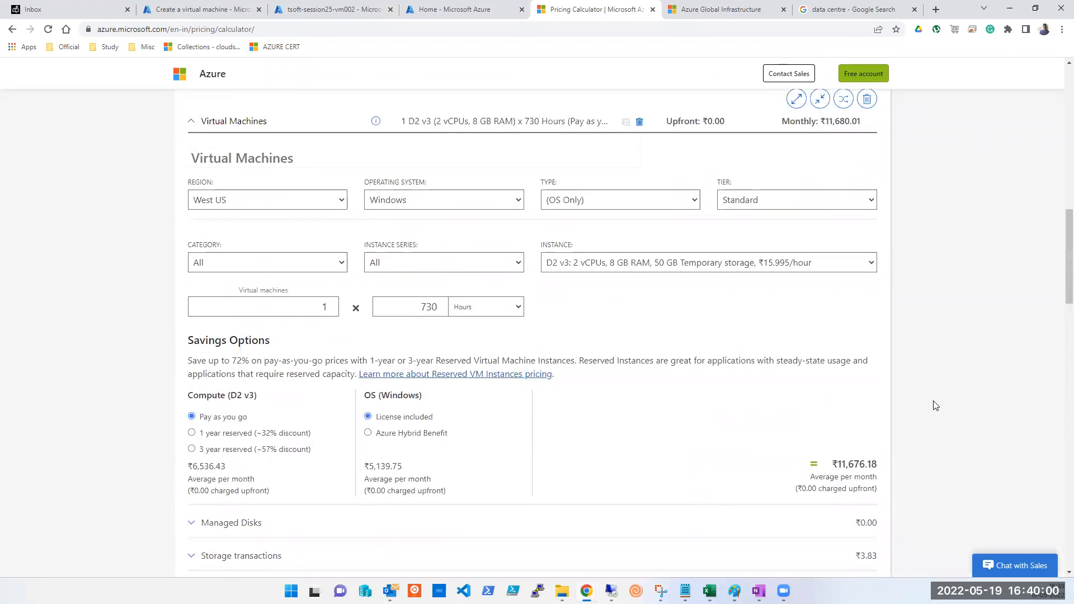
scroll(307, 358, "up", 3)
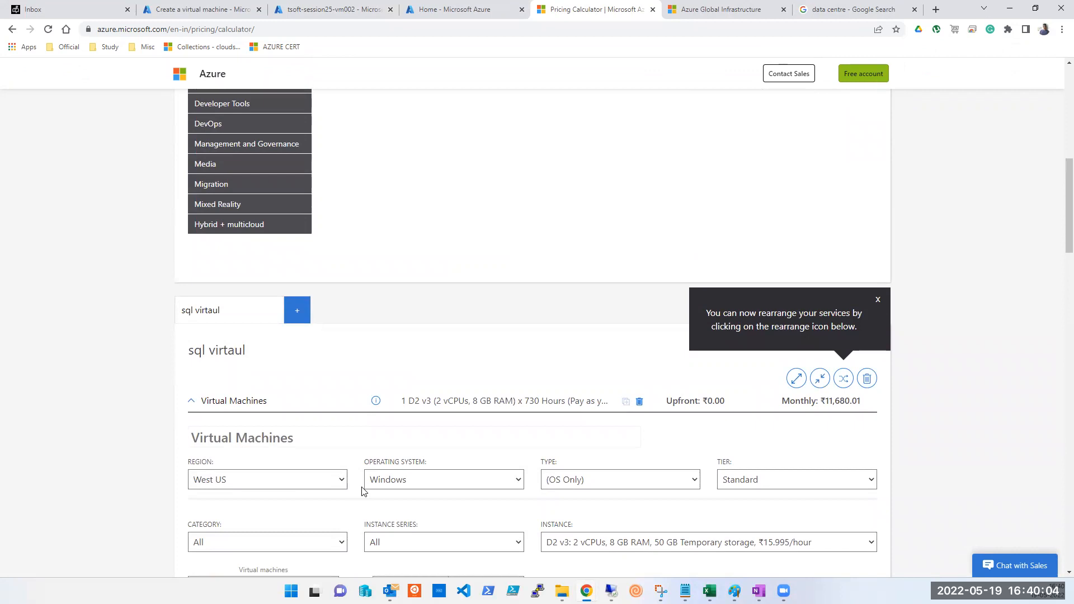
scroll(374, 491, "down", 2)
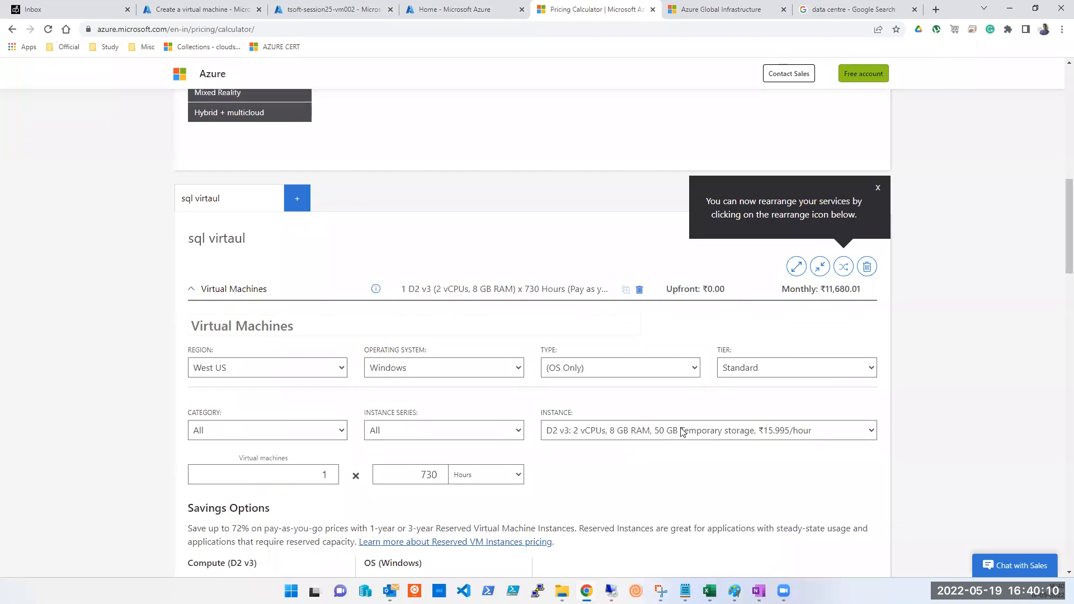
scroll(686, 441, "down", 7)
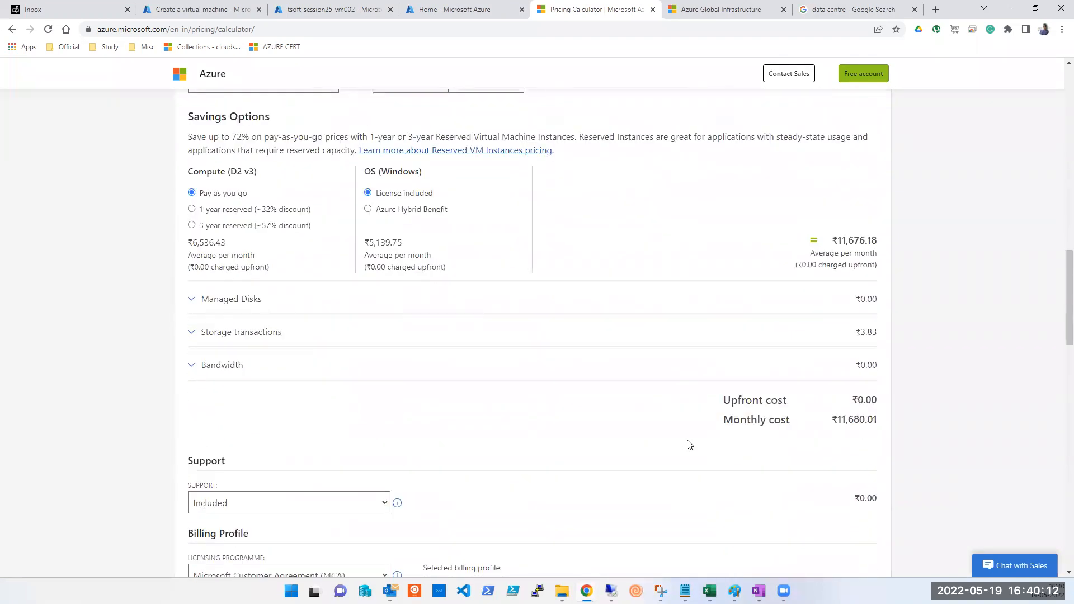
triple_click(844, 420)
scroll(801, 413, "down", 1)
scroll(800, 413, "up", 8)
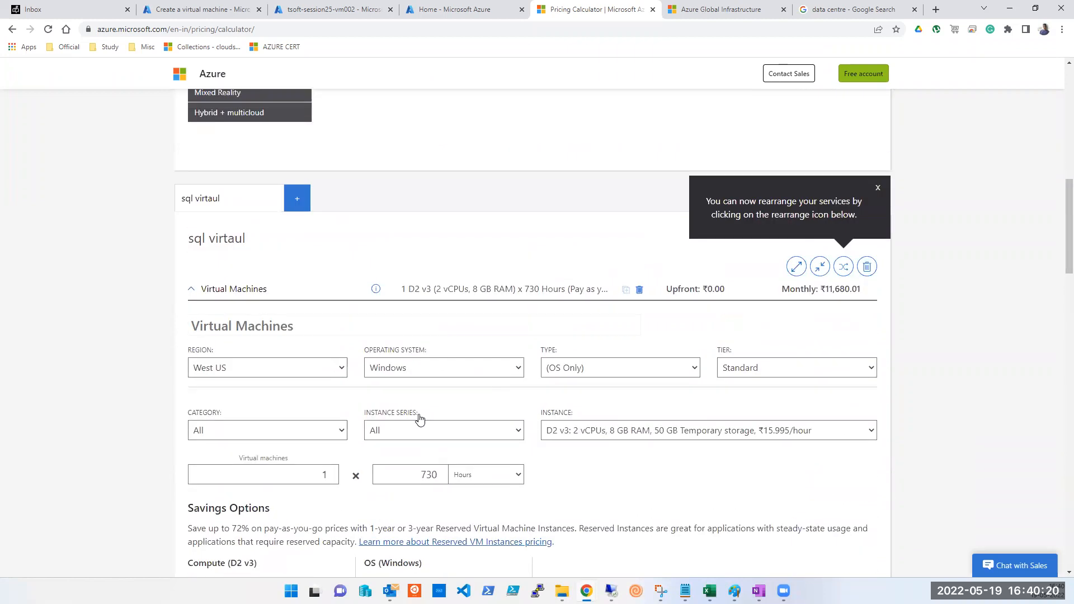
Step: Try Central US and UK West as the virtual machine's region to compare the monthly costs
scroll(420, 418, "down", 2)
left_click(334, 256)
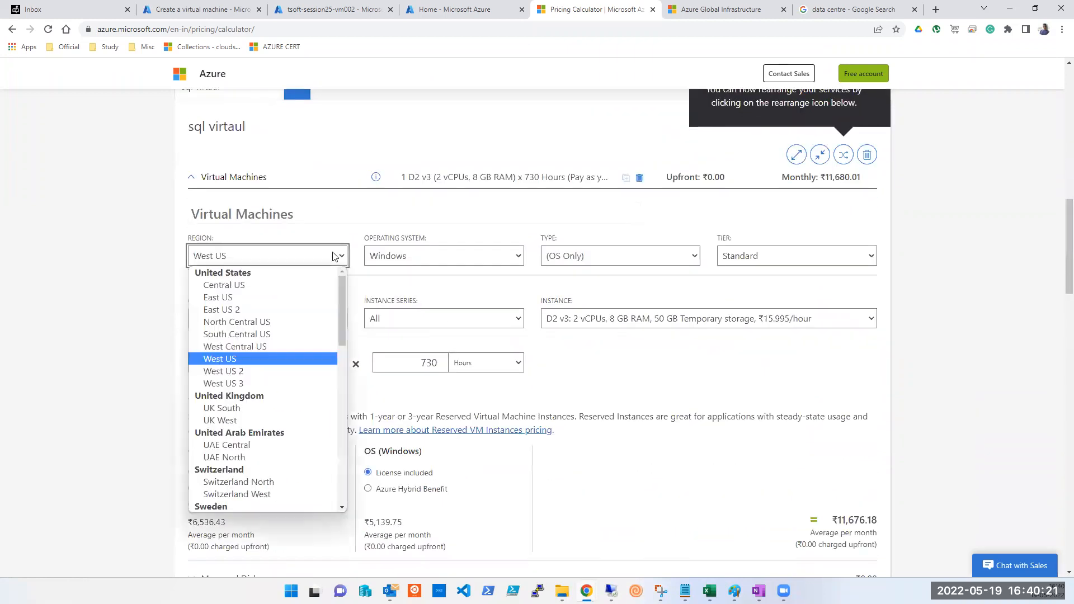
left_click(259, 287)
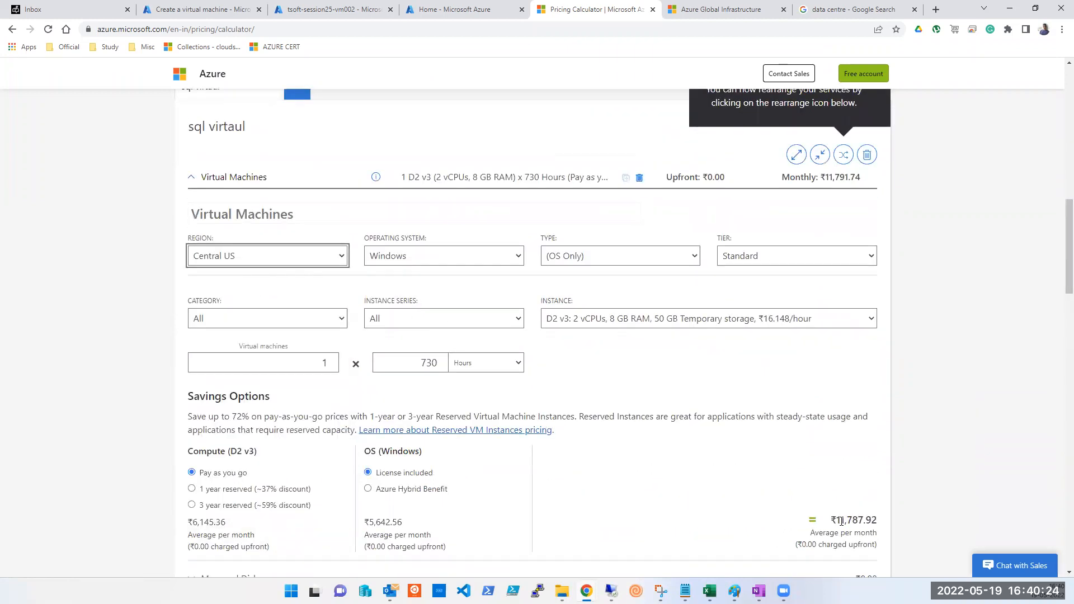
left_click(268, 259)
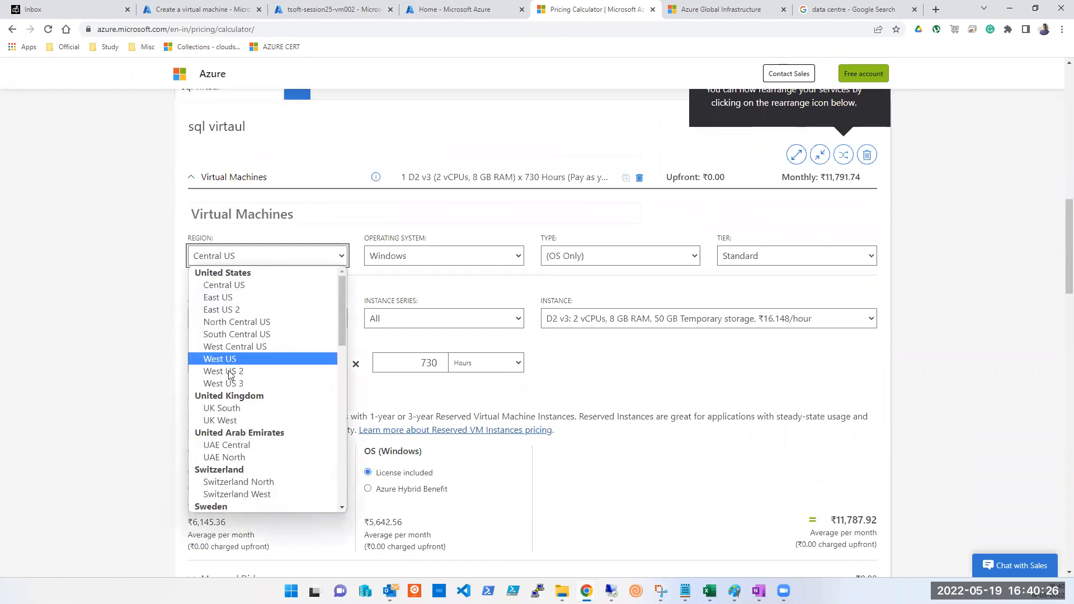
left_click(226, 423)
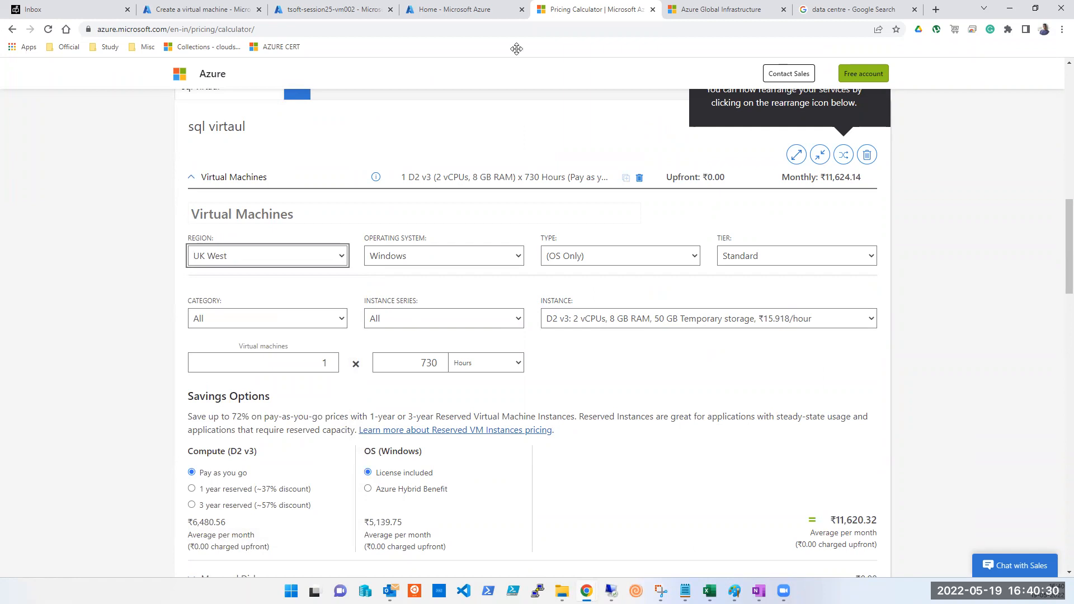
Step: Compare the virtual machine's cost for the regions Switzerland West and Switzerland North, and set the region to East US
left_click(242, 259)
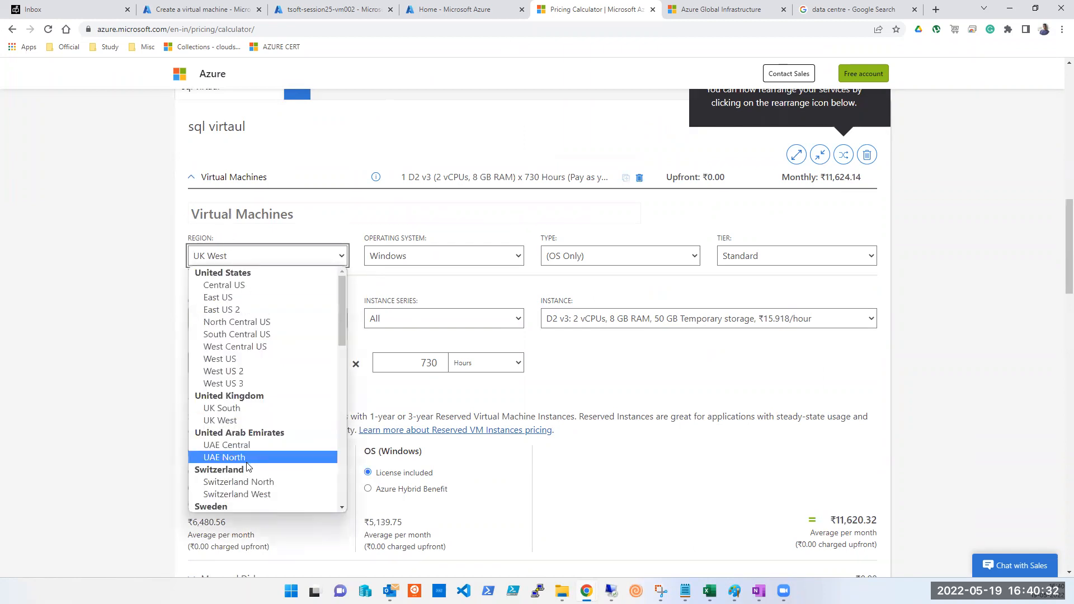
left_click(249, 495)
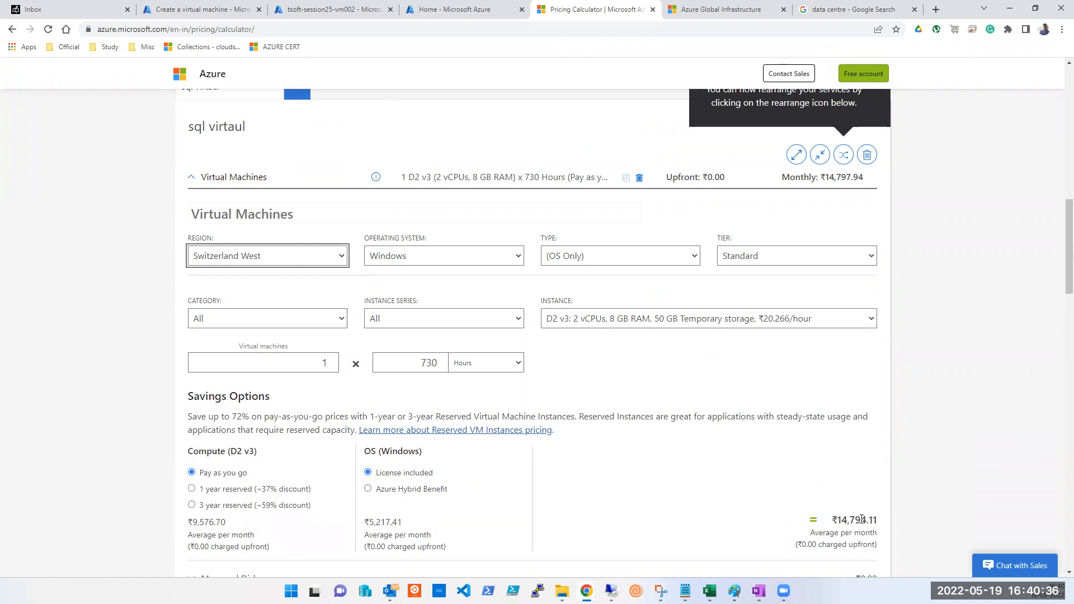
left_click(267, 257)
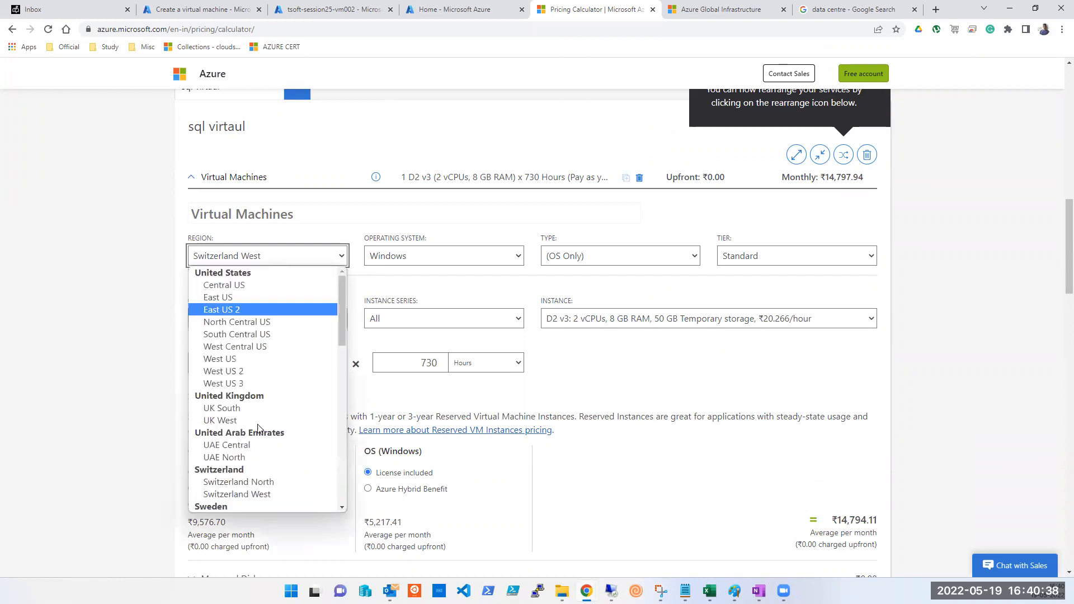
left_click(256, 485)
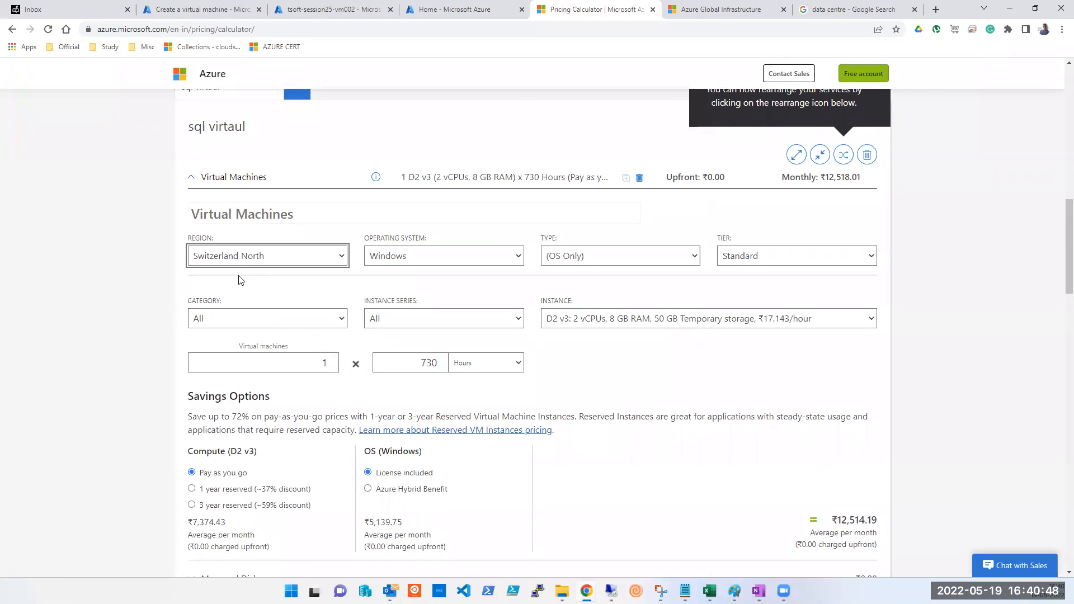
left_click(238, 261)
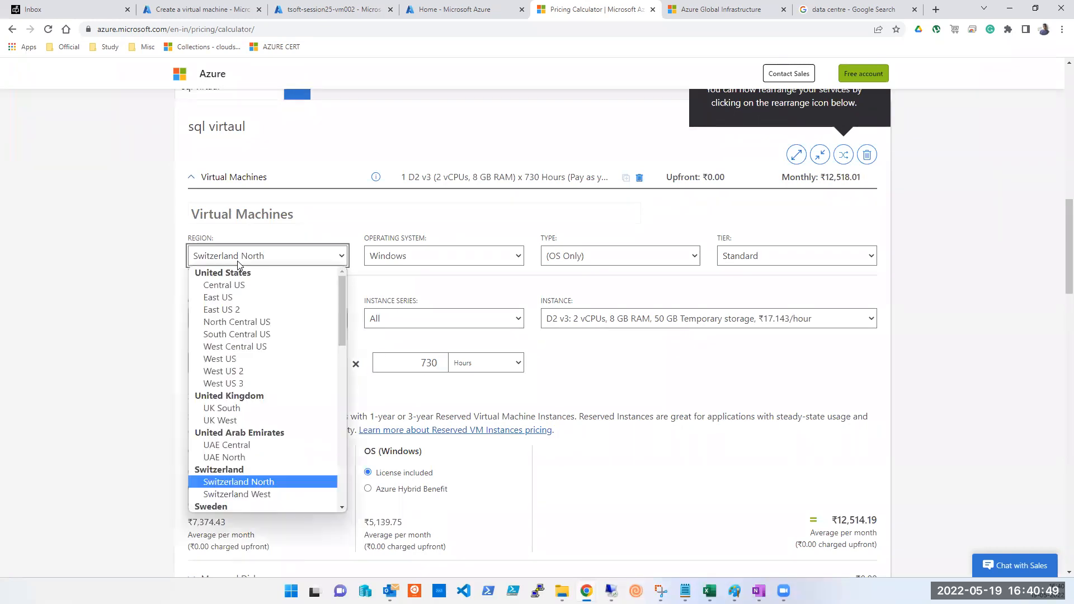
left_click(232, 299)
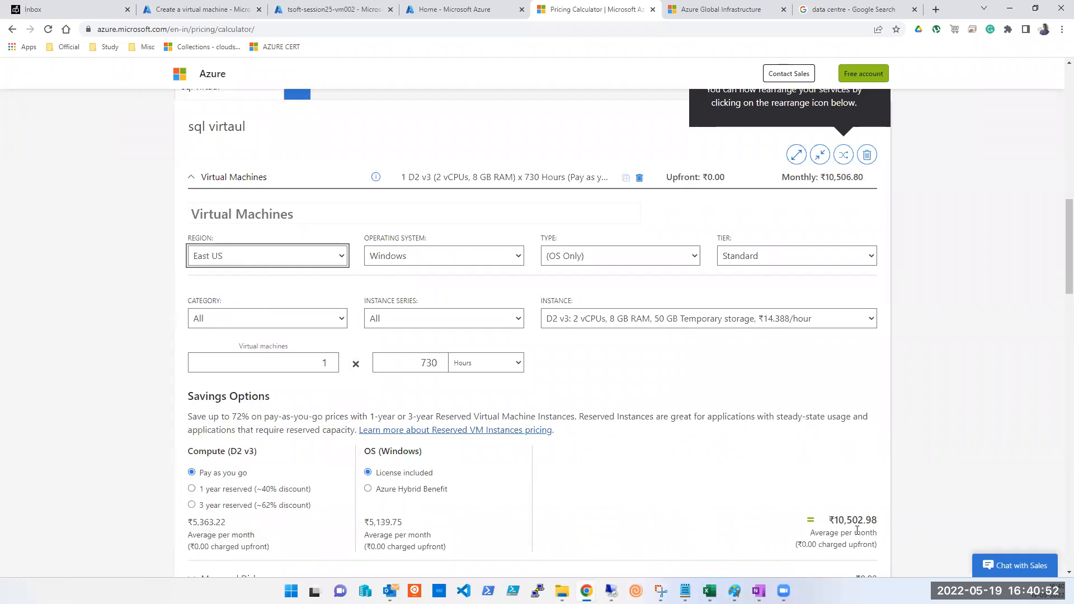